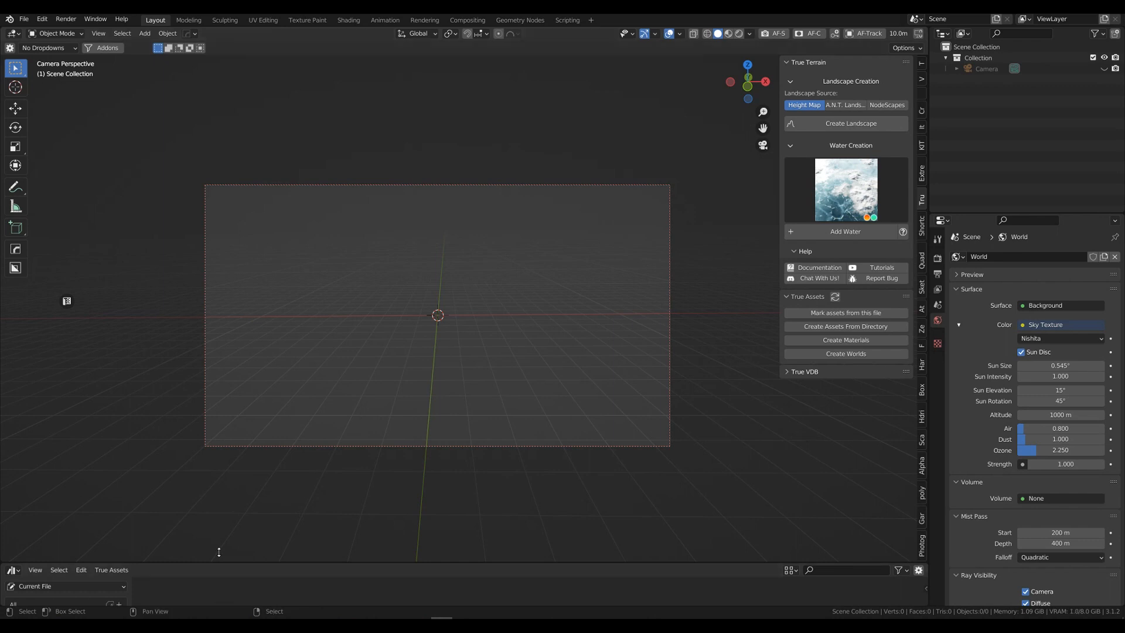
Place the Rough_Cliffs heightmap from the Berglmir Heightmaps asset library in the scene and clear its location
click(68, 586)
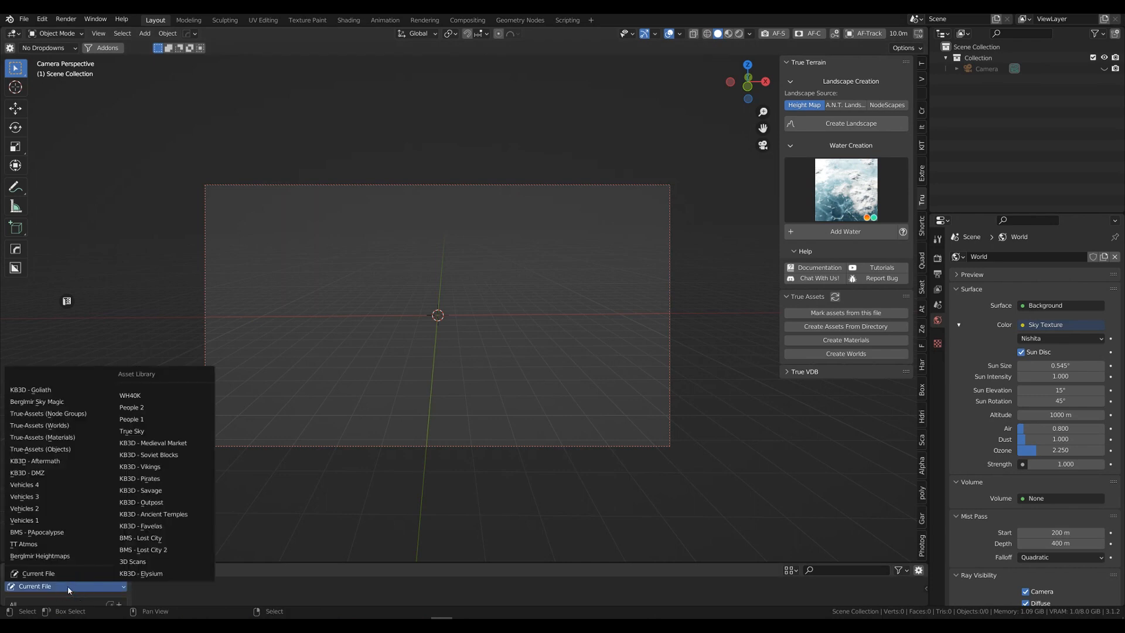
click(66, 561)
drag(287, 559, 312, 406)
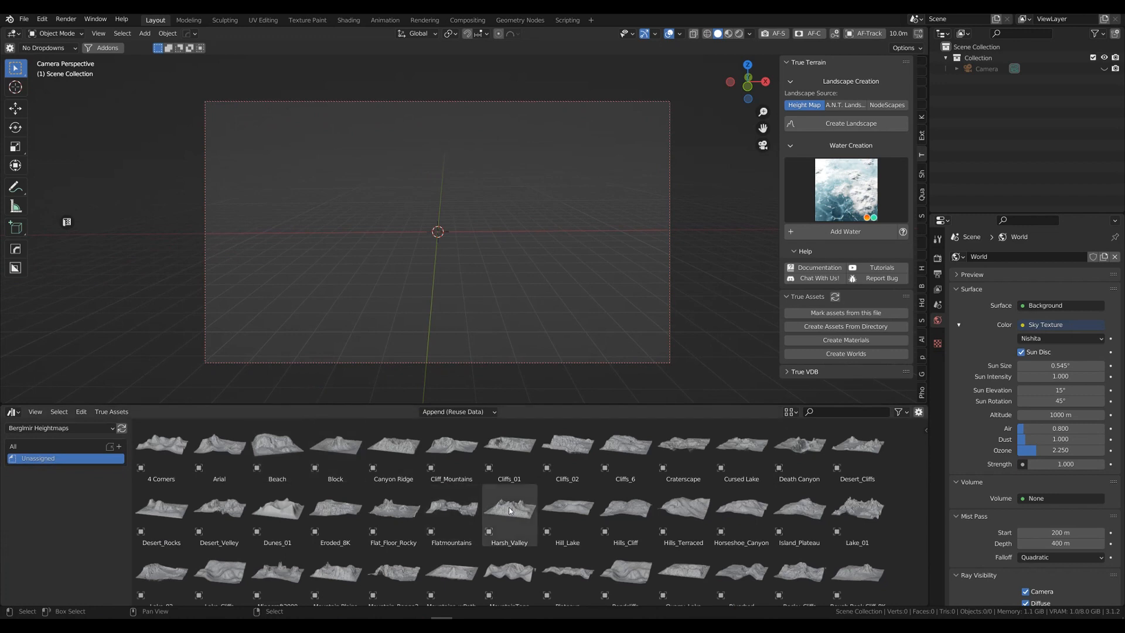
scroll(510, 515, down, 2)
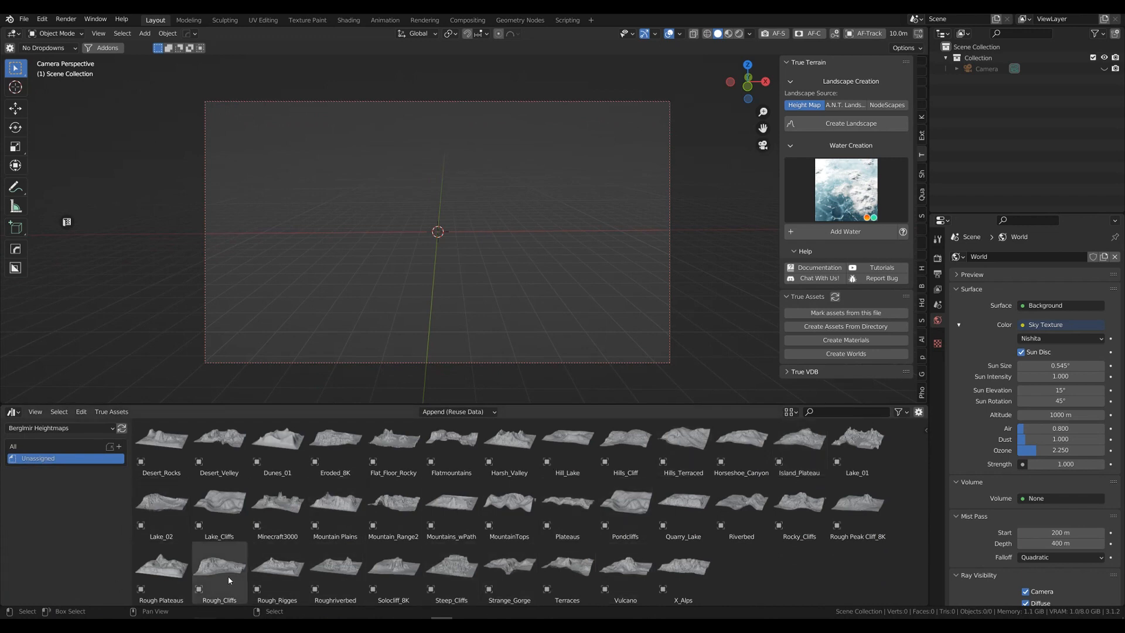
drag(221, 572, 438, 236)
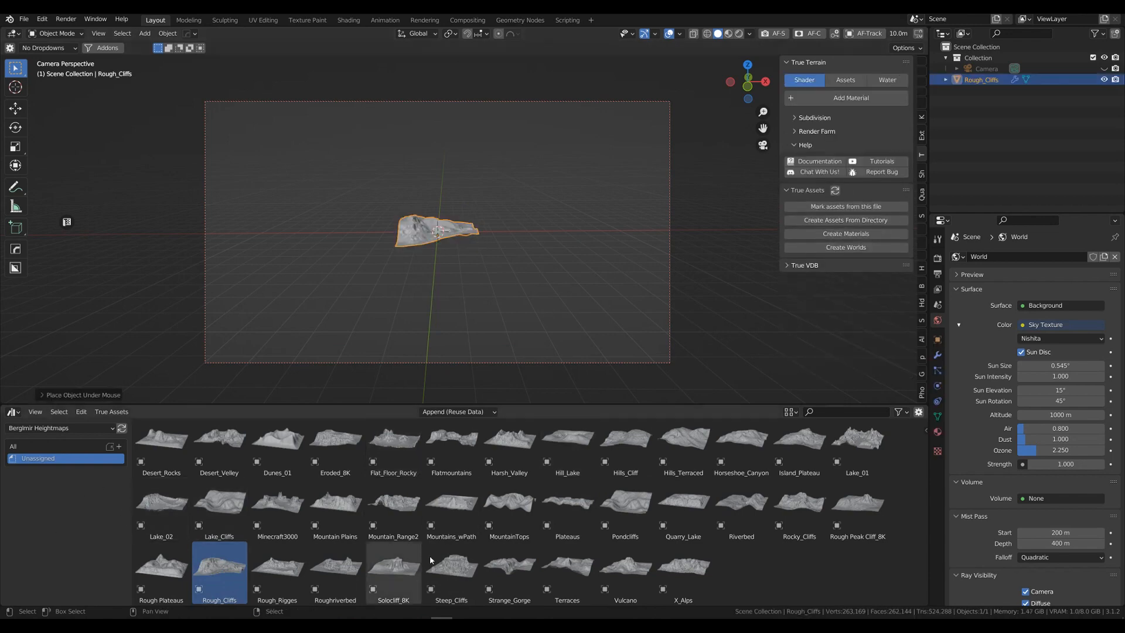
drag(530, 402, 538, 551)
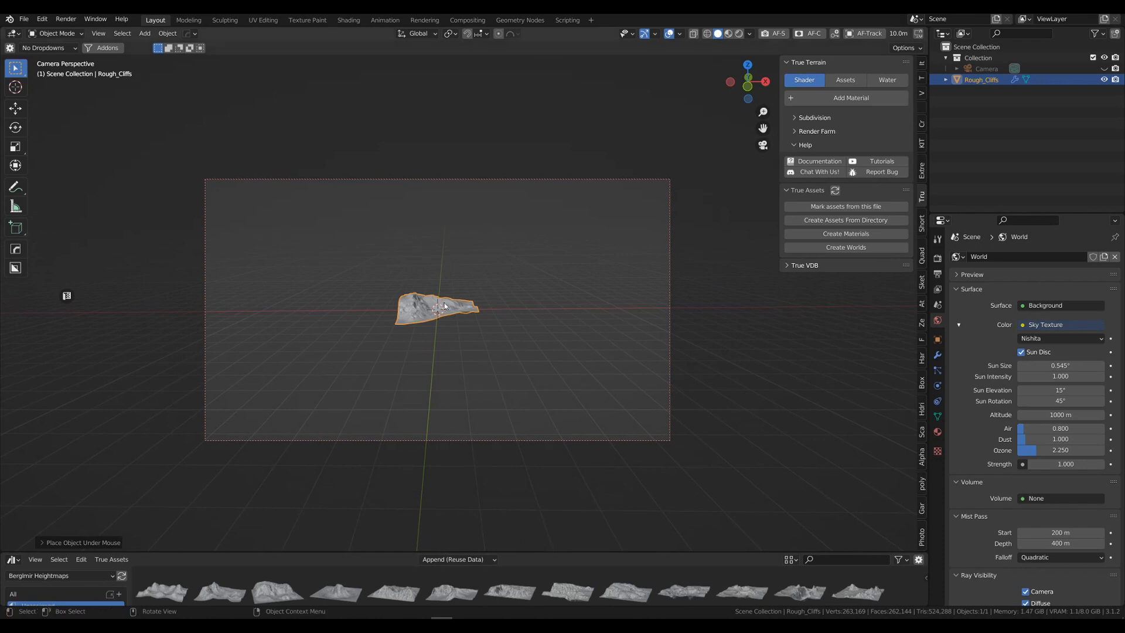
key(alt+g)
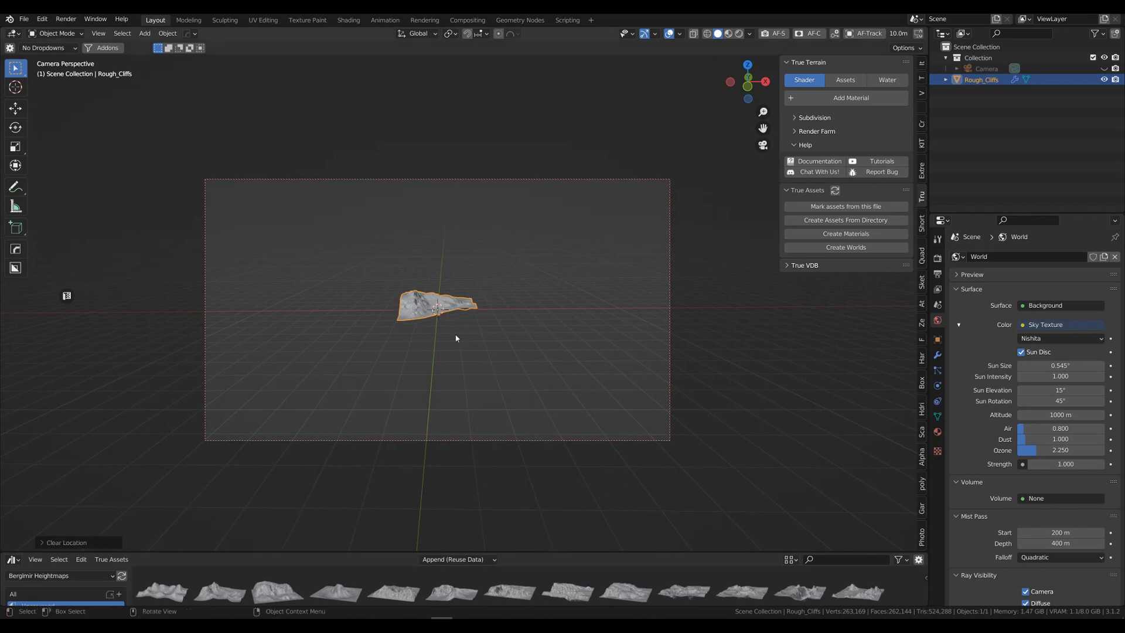
Scale the Rough_Cliffs terrain uniformly by 200 and apply the scale
text(s100)
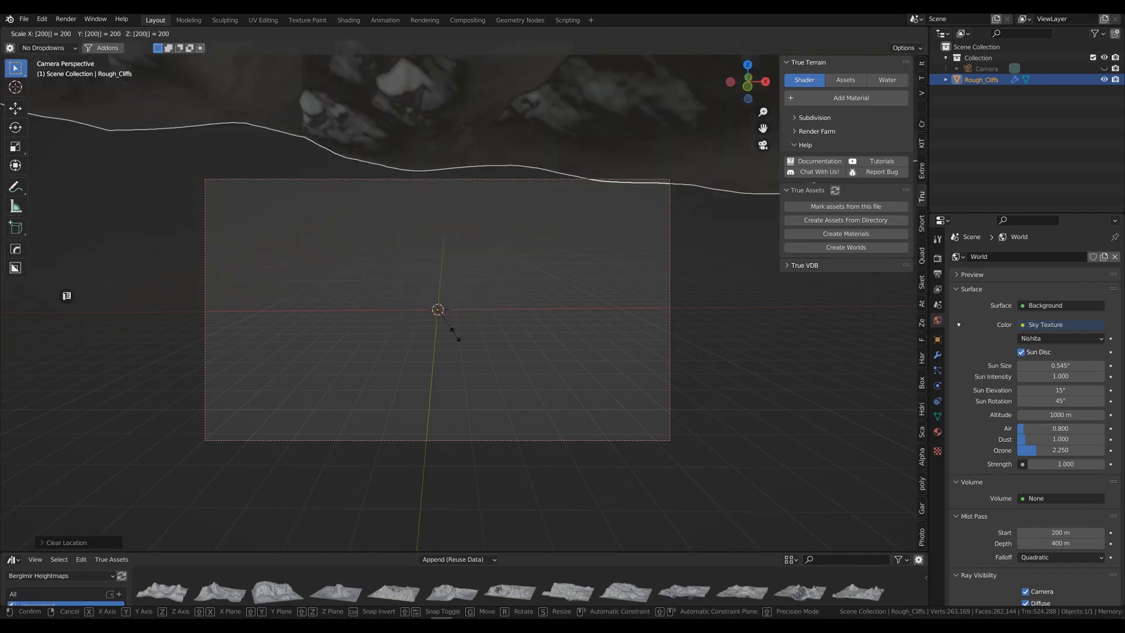
key(Return)
key(ctrl+a)
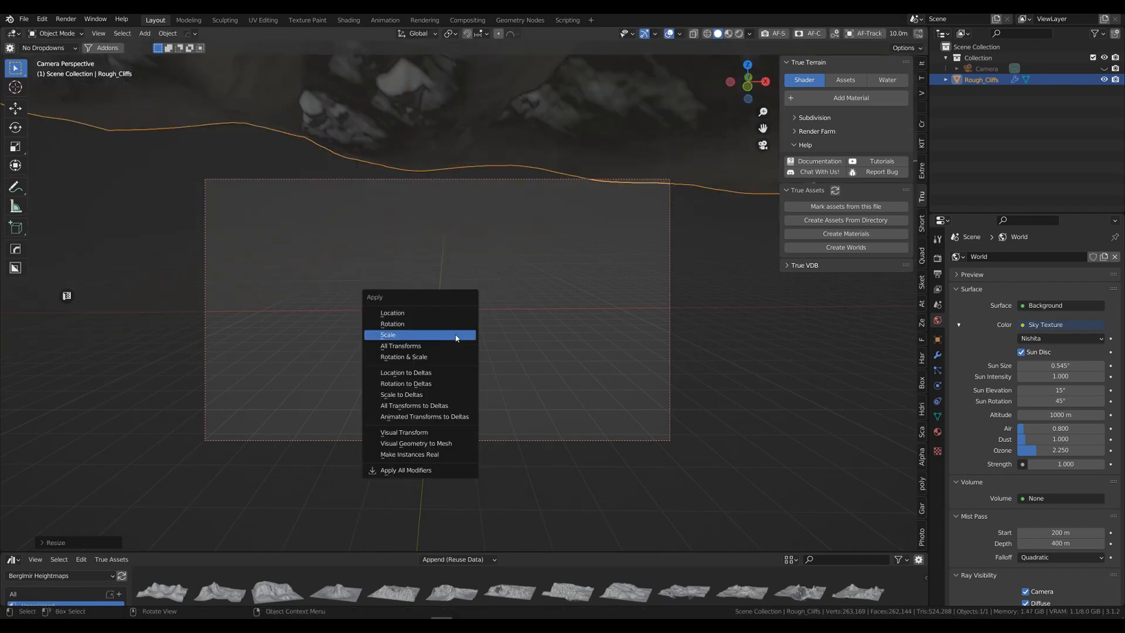
click(456, 335)
Set the strength of the terrain's displacement modifier to 200
click(943, 356)
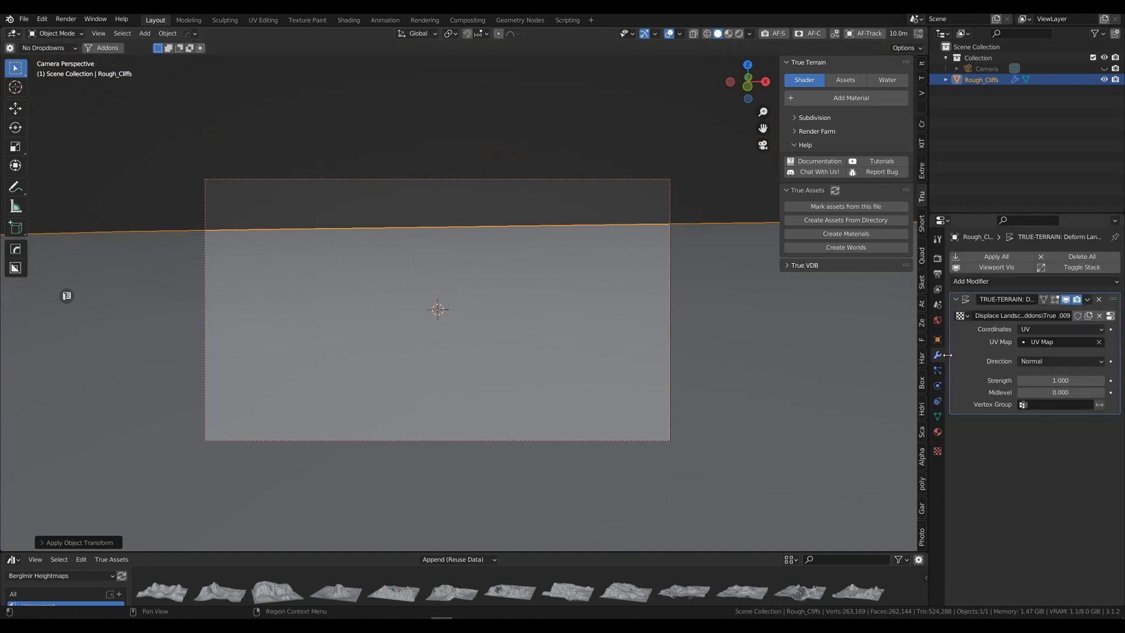
click(1066, 382)
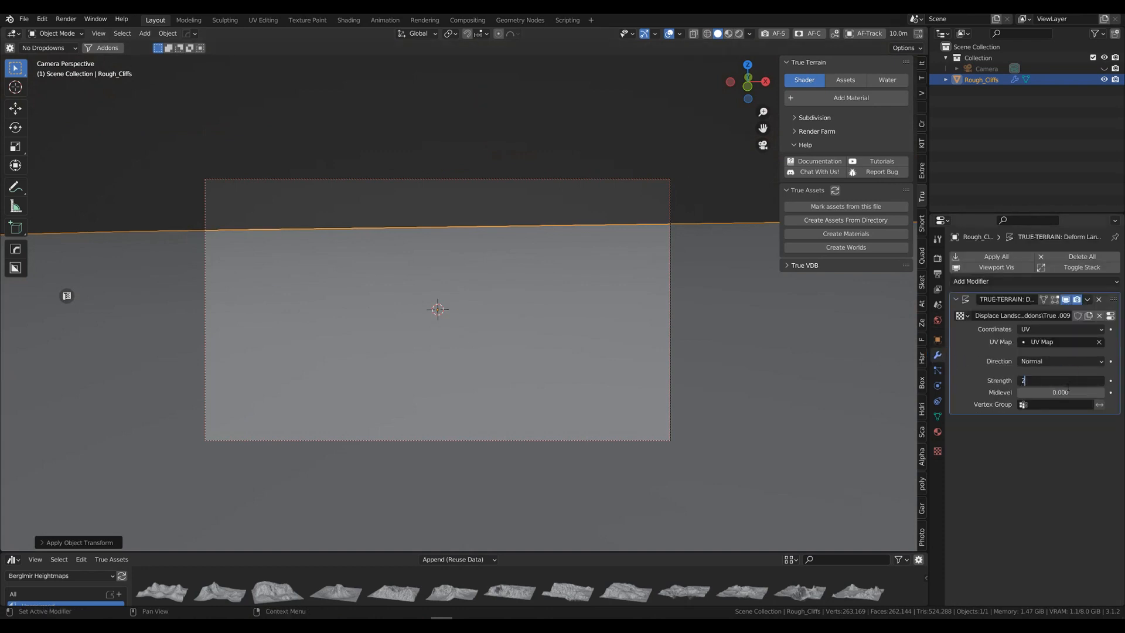
text(200)
key(Return)
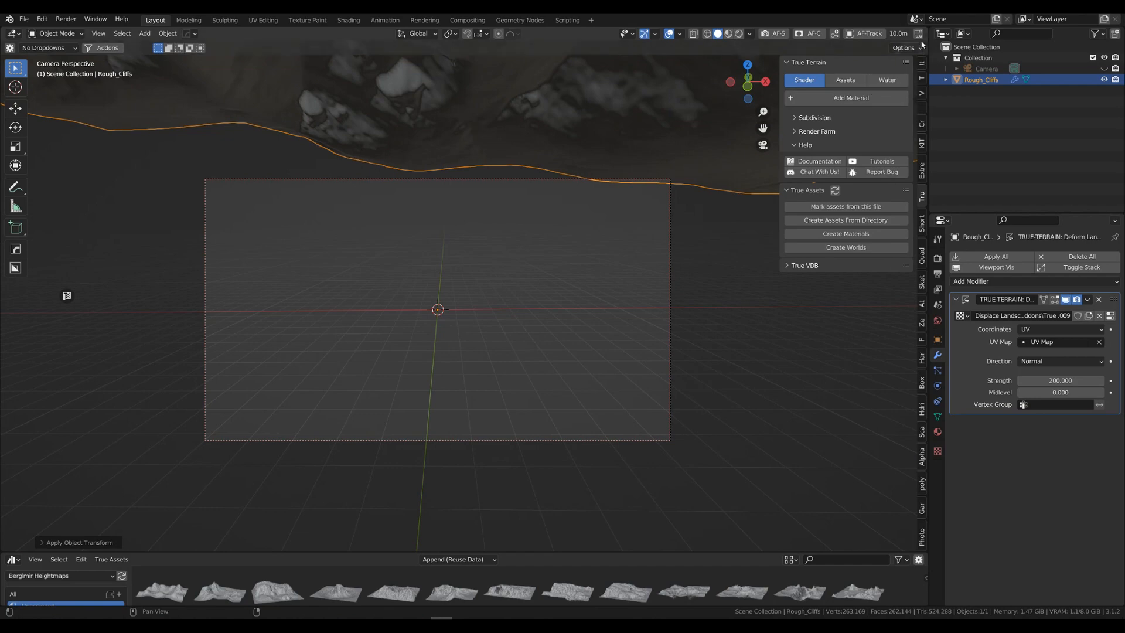
Pull the camera back and angle it to frame the mountain with the flat foreground below it
scroll(577, 244, down, 15)
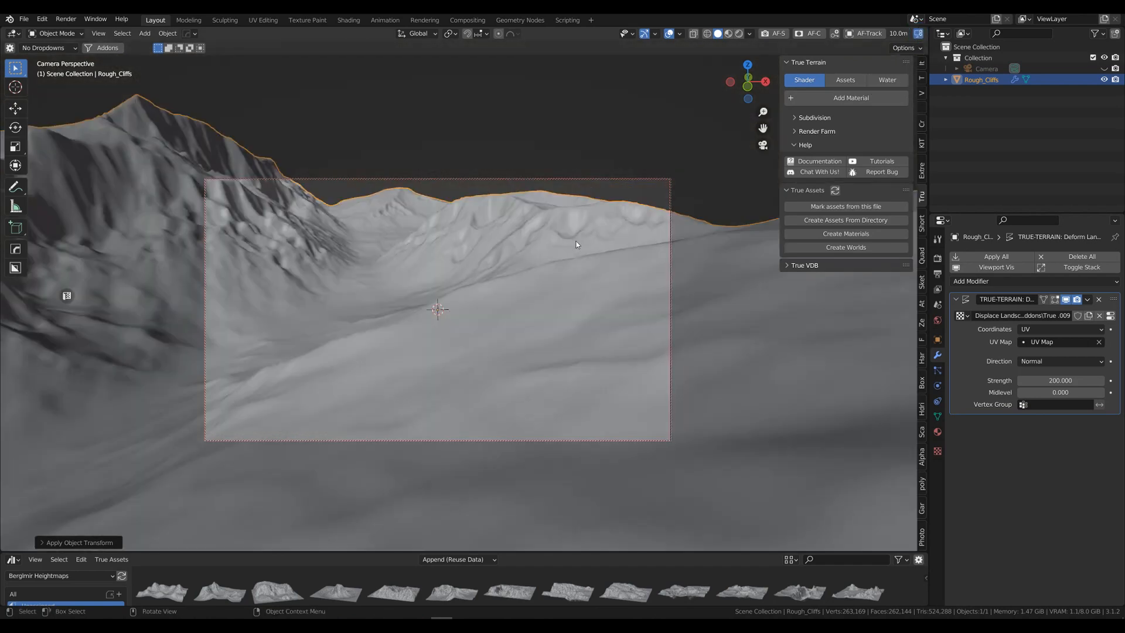
scroll(575, 238, down, 10)
middle_drag(577, 227, 533, 262)
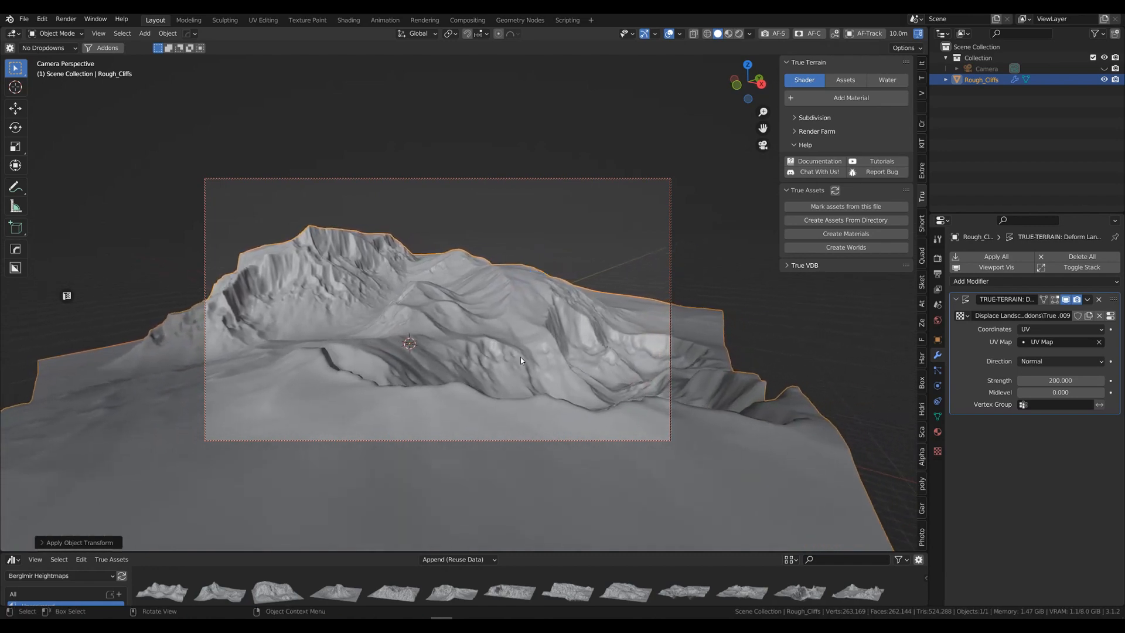
middle_drag(566, 355, 566, 359)
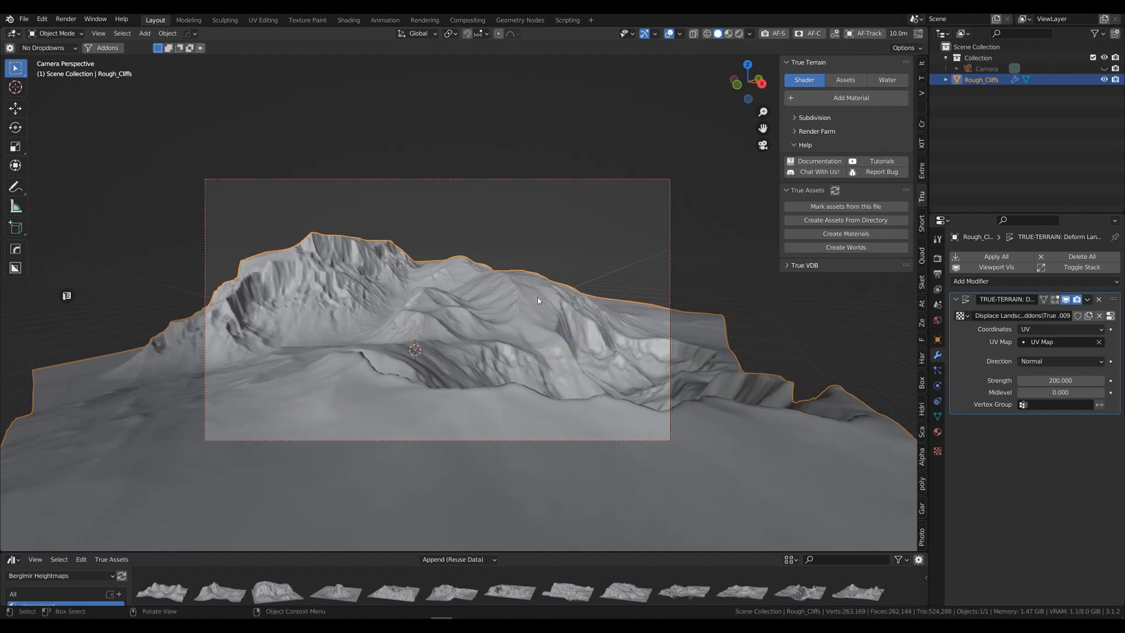
In Vertex Paint mode, set the brush color to red (RGB 1, 0, 0) and fill the whole terrain with it
key(ctrl+Tab)
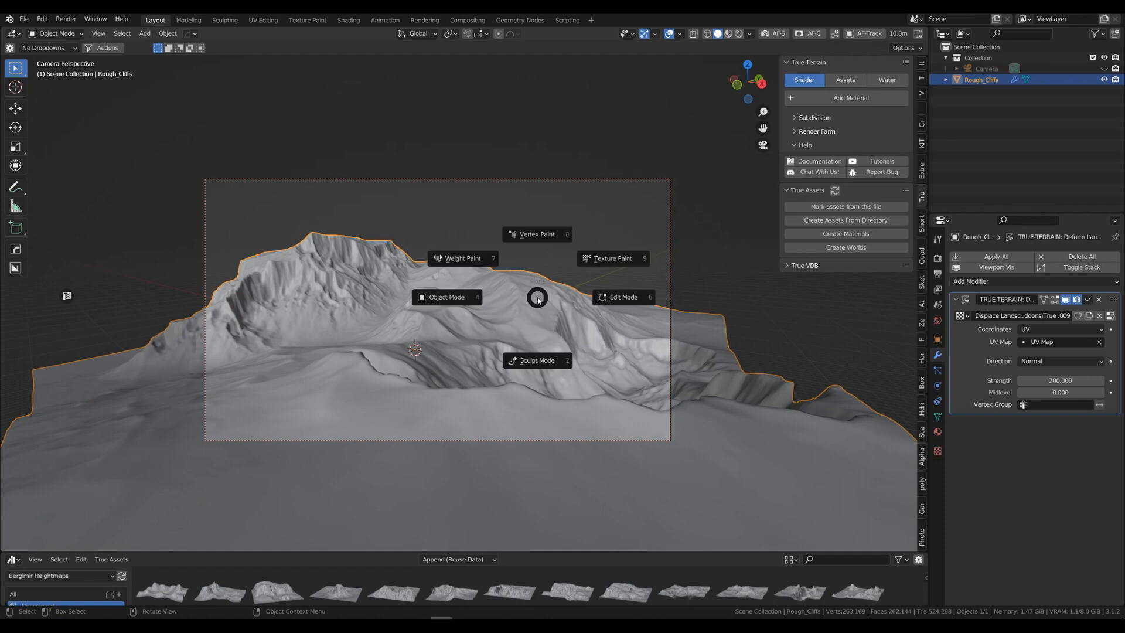
click(612, 149)
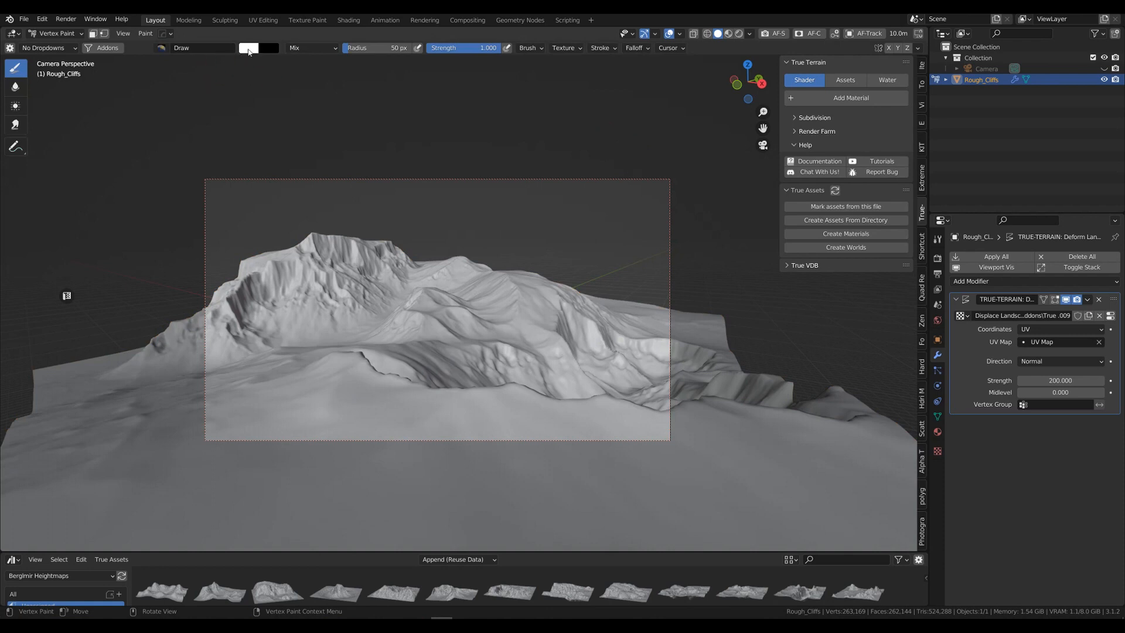
click(248, 49)
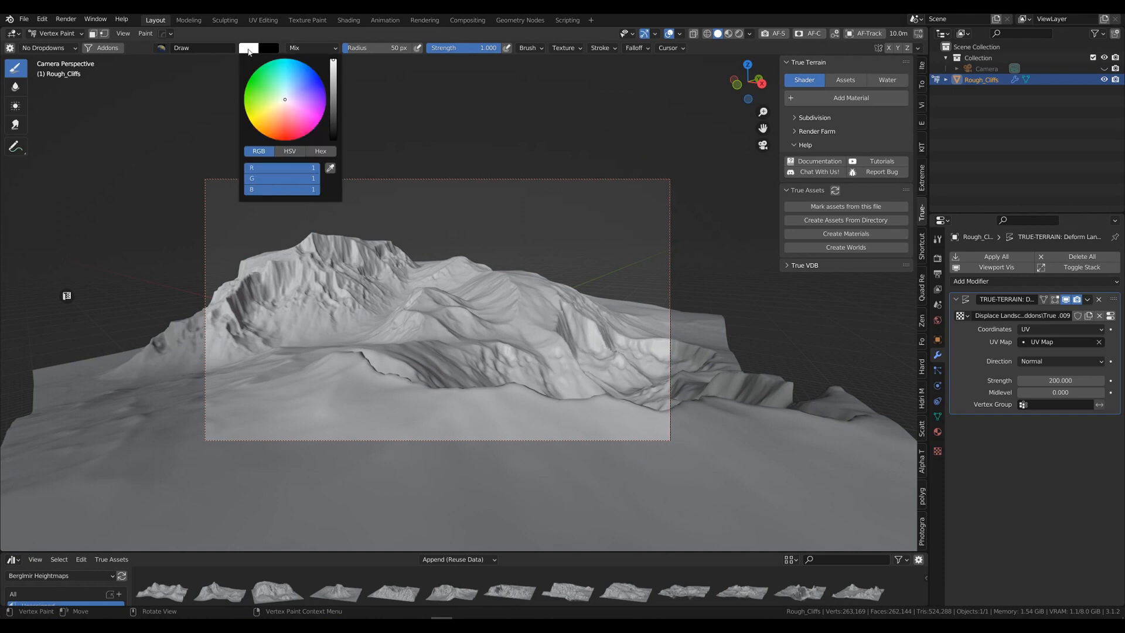
click(290, 152)
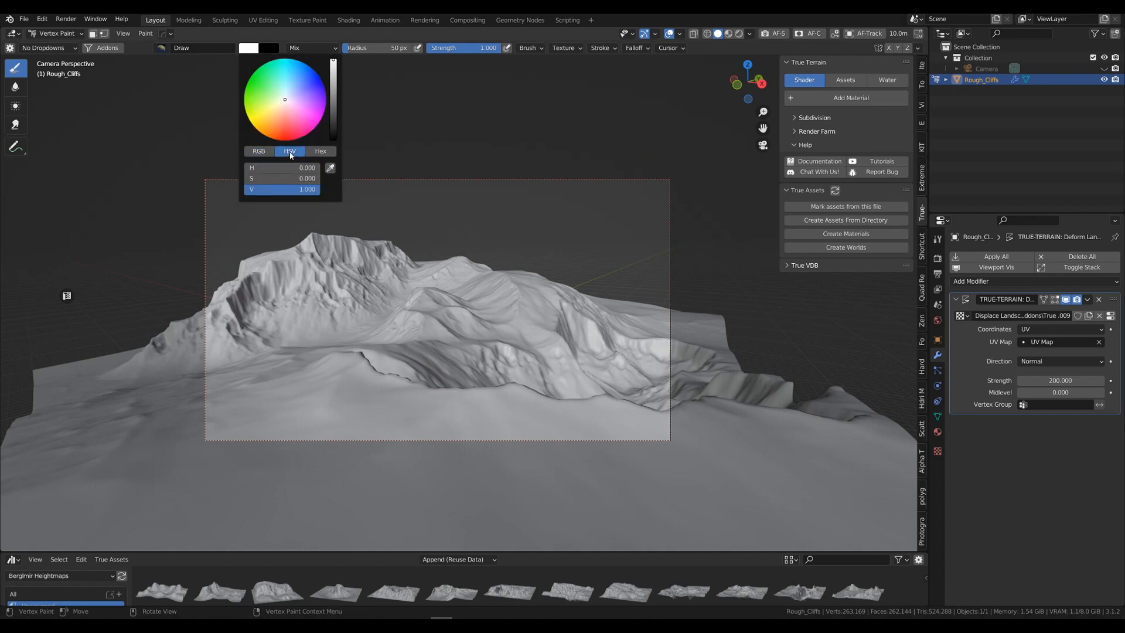
click(260, 151)
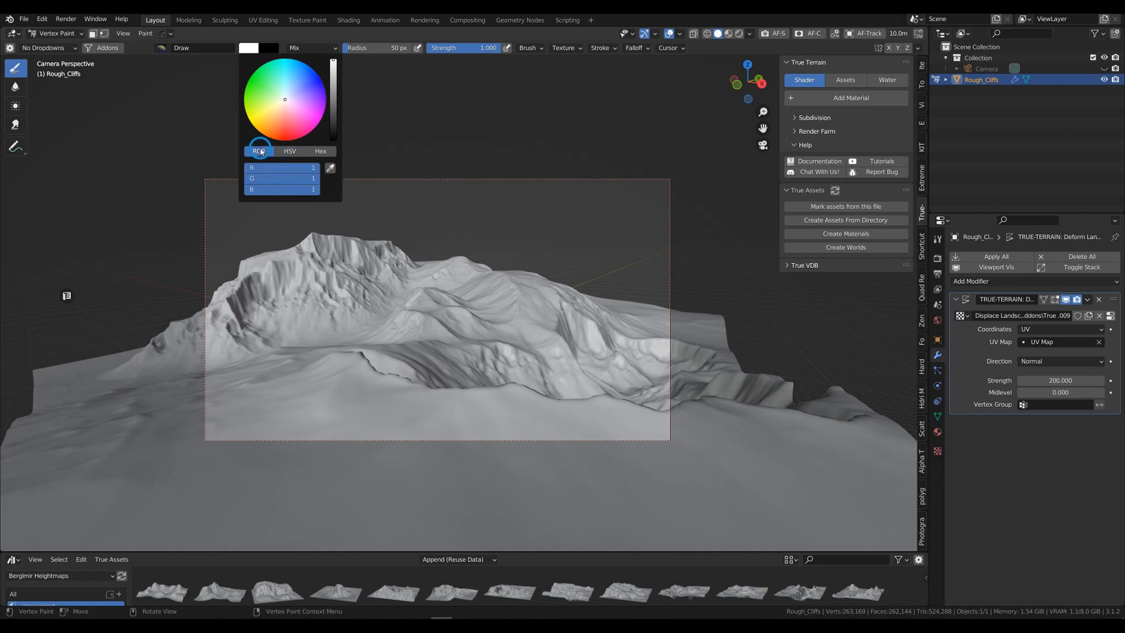
drag(308, 183, 257, 191)
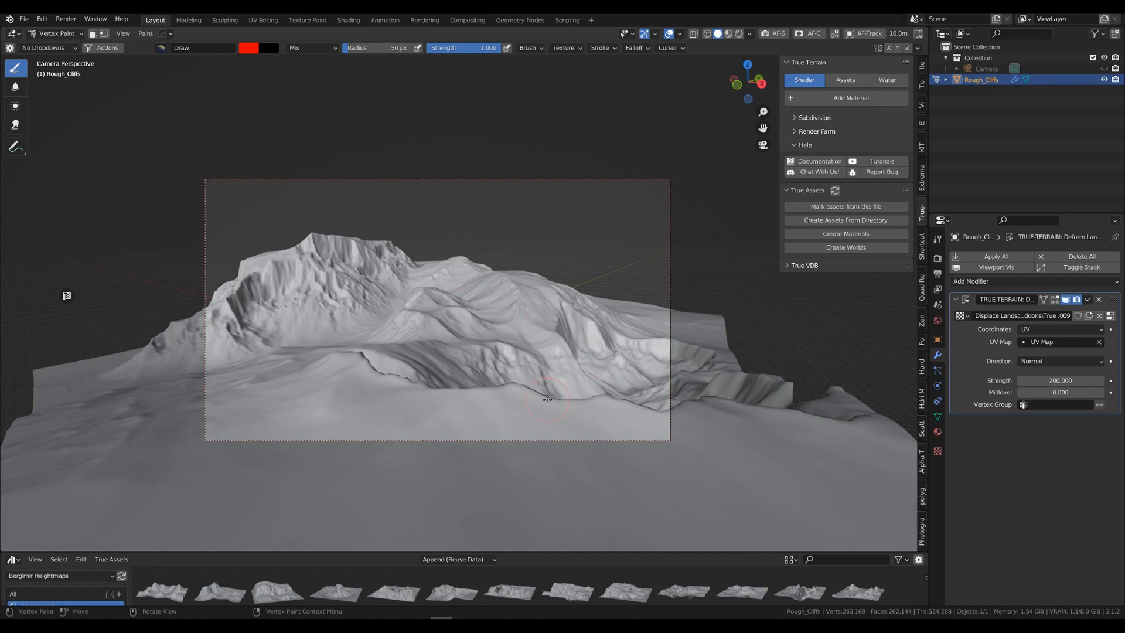
click(144, 33)
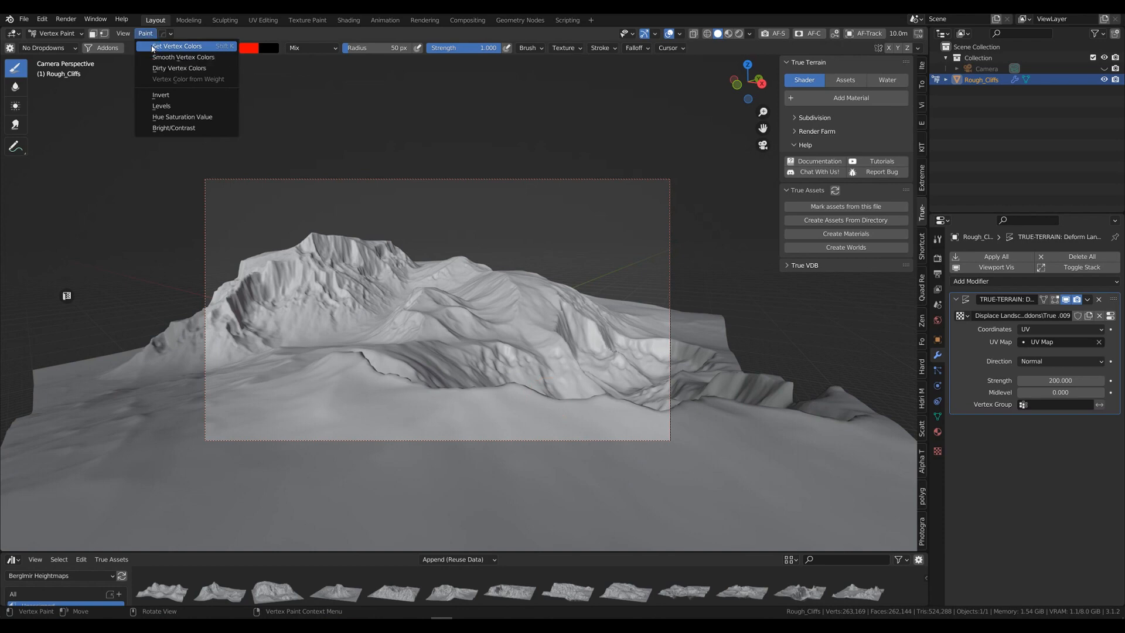
click(153, 47)
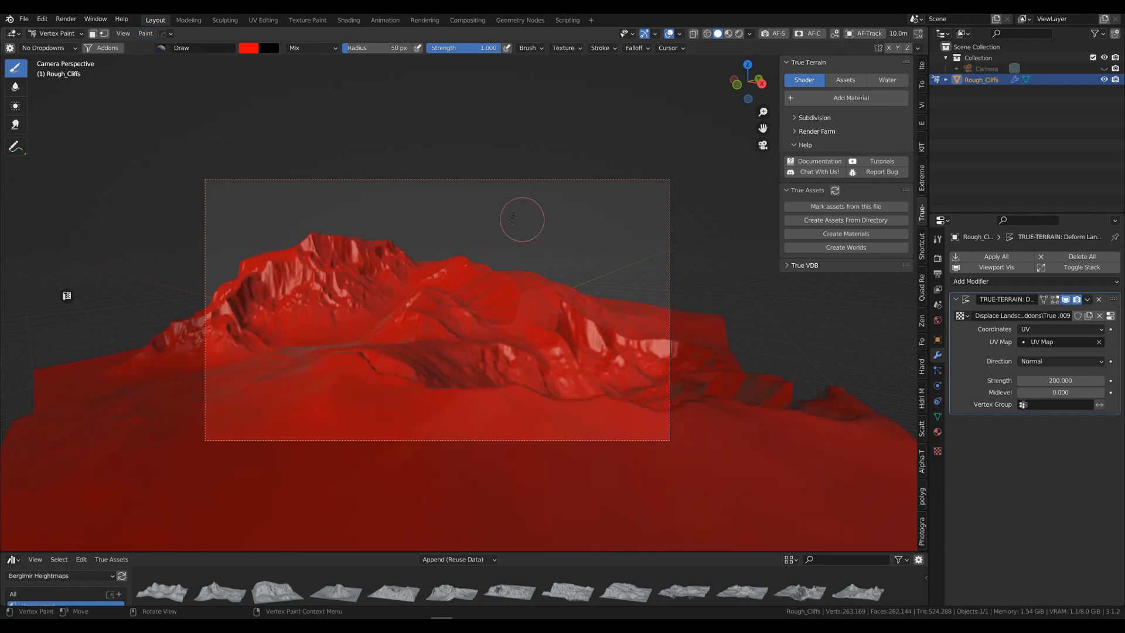
Change the brush color to green and paint over the flat foreground area of the terrain
click(250, 49)
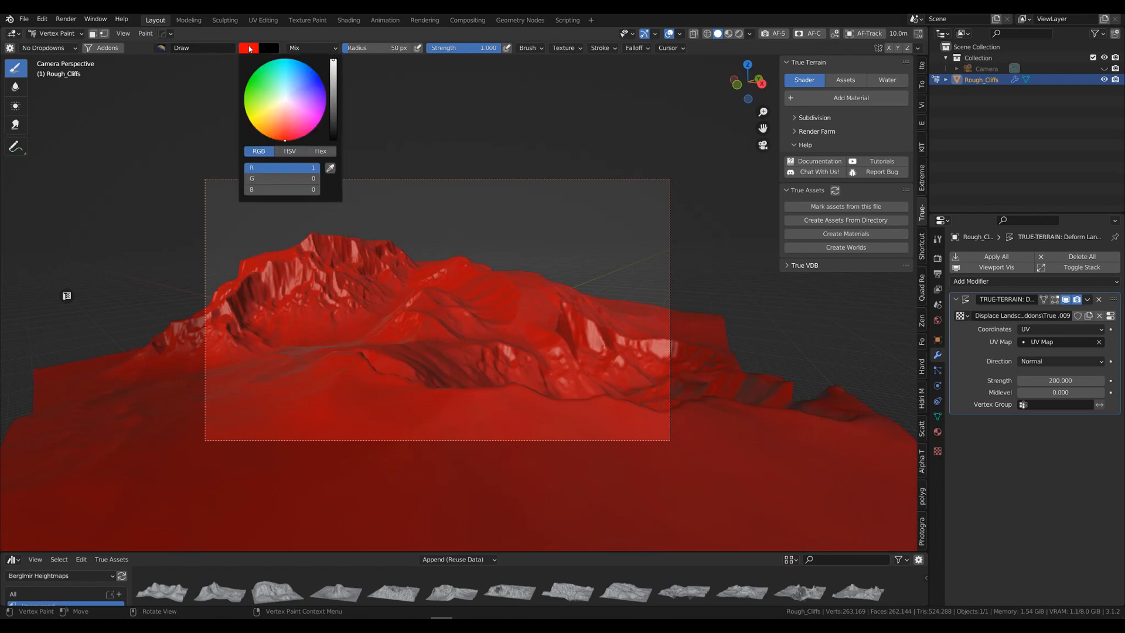
mouse_move(308, 169)
mouse_down()
mouse_move(245, 169)
mouse_move(320, 178)
mouse_up()
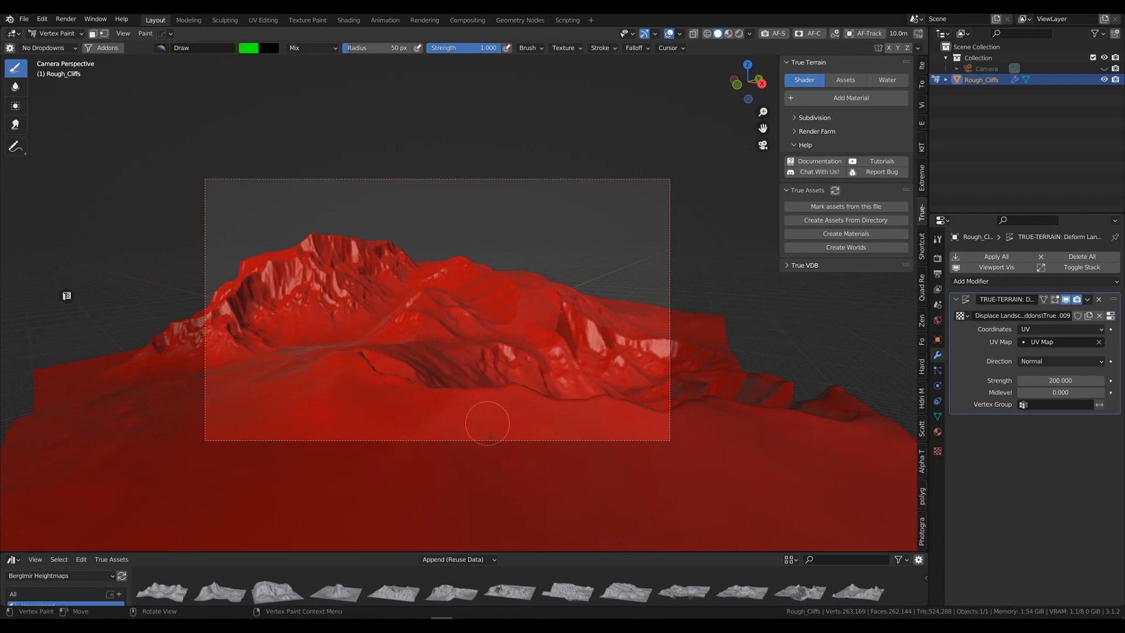
mouse_move(336, 354)
mouse_down()
mouse_move(199, 402)
mouse_move(258, 395)
mouse_move(223, 429)
mouse_move(316, 394)
mouse_move(386, 397)
mouse_move(414, 432)
mouse_move(679, 430)
mouse_move(603, 403)
mouse_move(364, 402)
mouse_move(302, 389)
mouse_move(329, 353)
mouse_move(415, 394)
mouse_move(280, 395)
mouse_move(511, 426)
mouse_up()
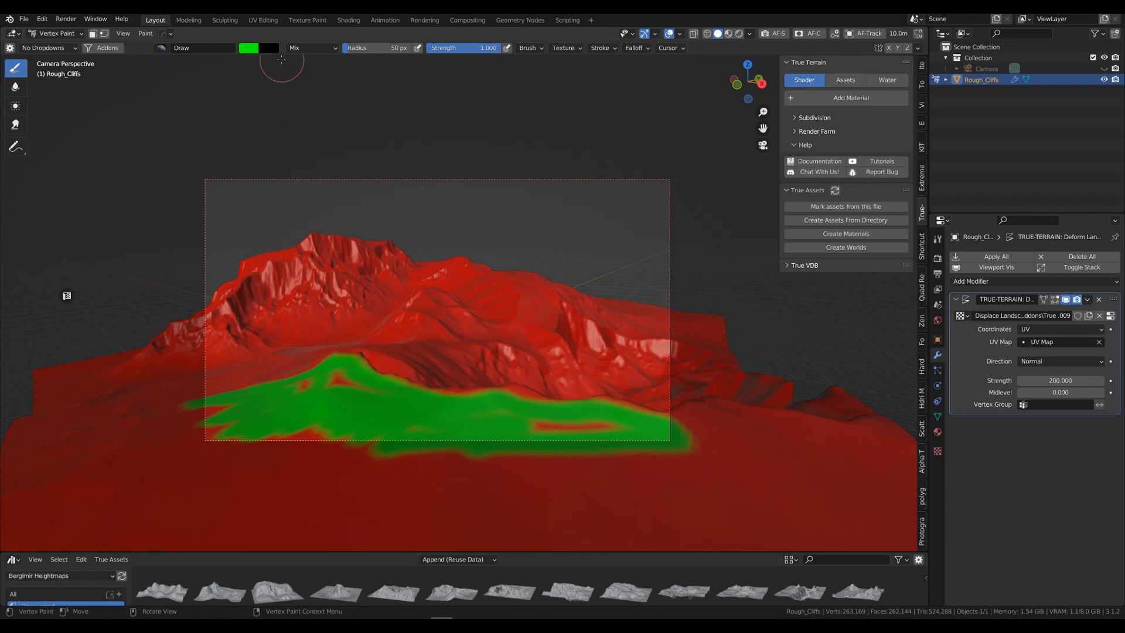
Change the brush color to blue and paint the steep cliff faces on both sides of the mountain
click(250, 52)
mouse_move(312, 181)
mouse_down()
mouse_move(249, 181)
mouse_move(319, 189)
mouse_up()
mouse_move(237, 304)
mouse_down()
mouse_move(290, 265)
mouse_move(268, 270)
mouse_move(334, 282)
mouse_move(351, 304)
mouse_up()
mouse_move(323, 238)
mouse_down()
mouse_move(394, 287)
mouse_move(389, 244)
mouse_move(379, 255)
mouse_up()
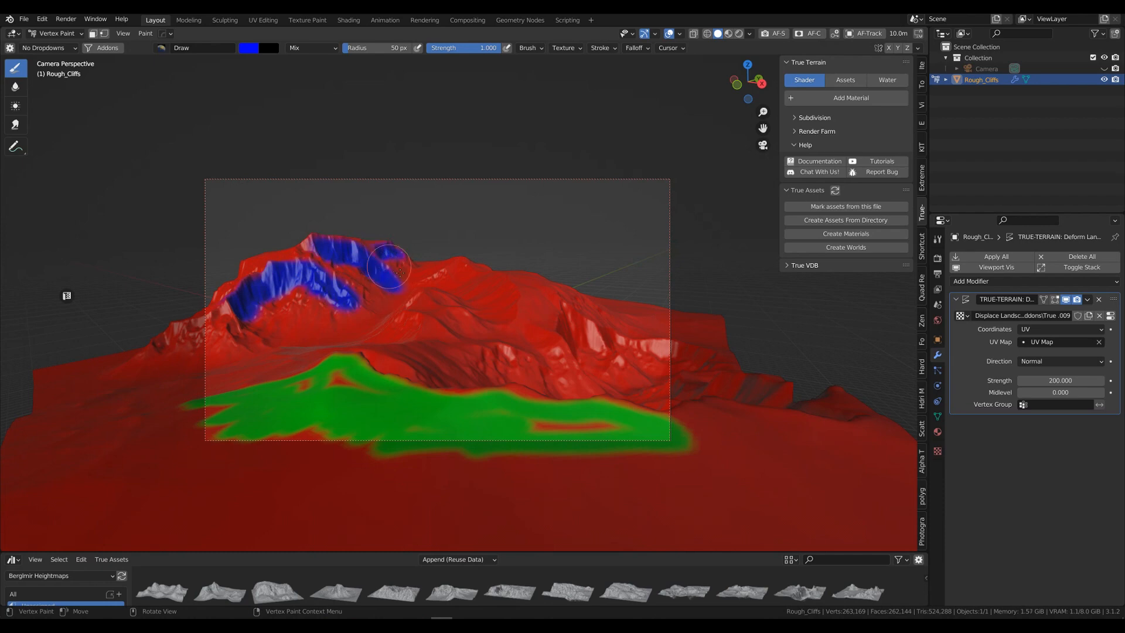
mouse_move(565, 328)
mouse_down()
mouse_move(597, 351)
mouse_move(618, 337)
mouse_move(664, 351)
mouse_up()
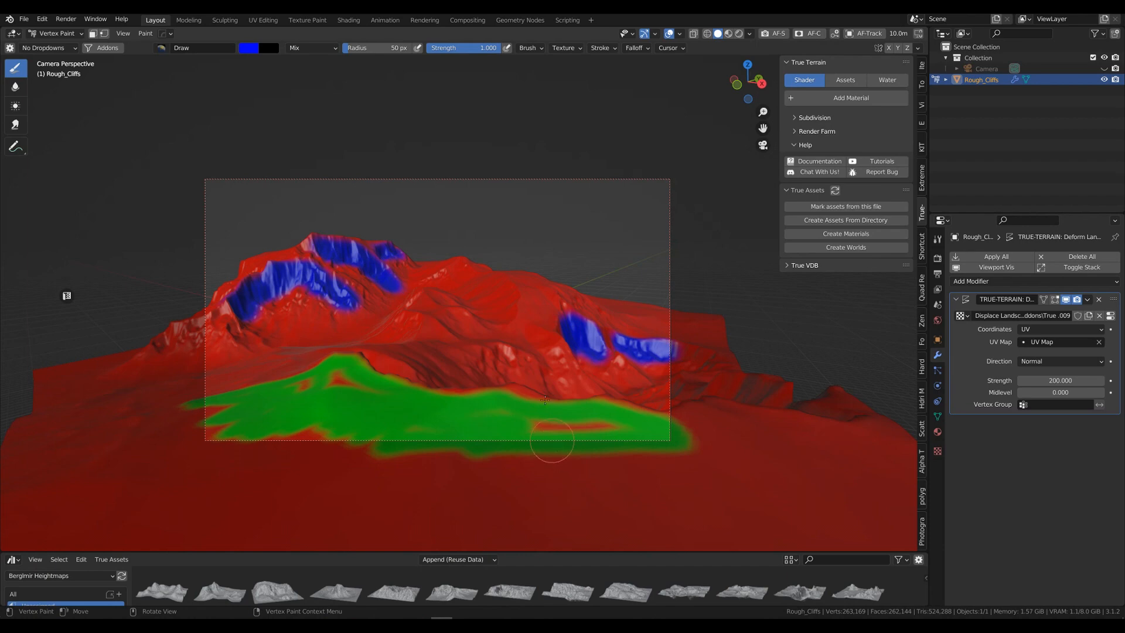
Return to Object Mode and show the viewport with rendered shading
key(ctrl+Tab)
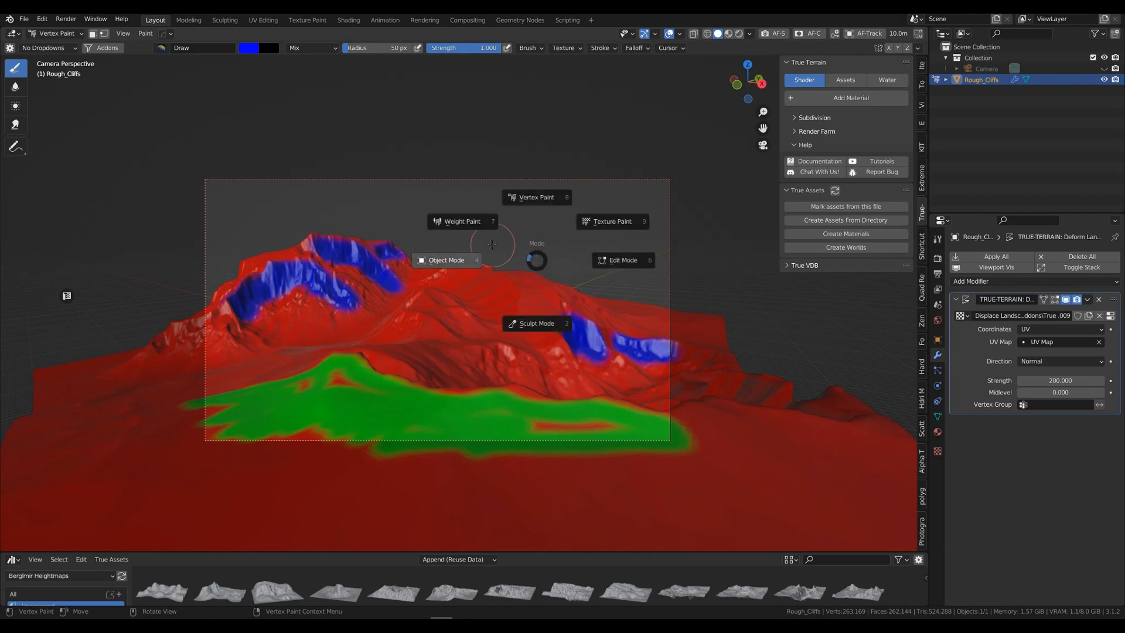
click(446, 261)
click(738, 33)
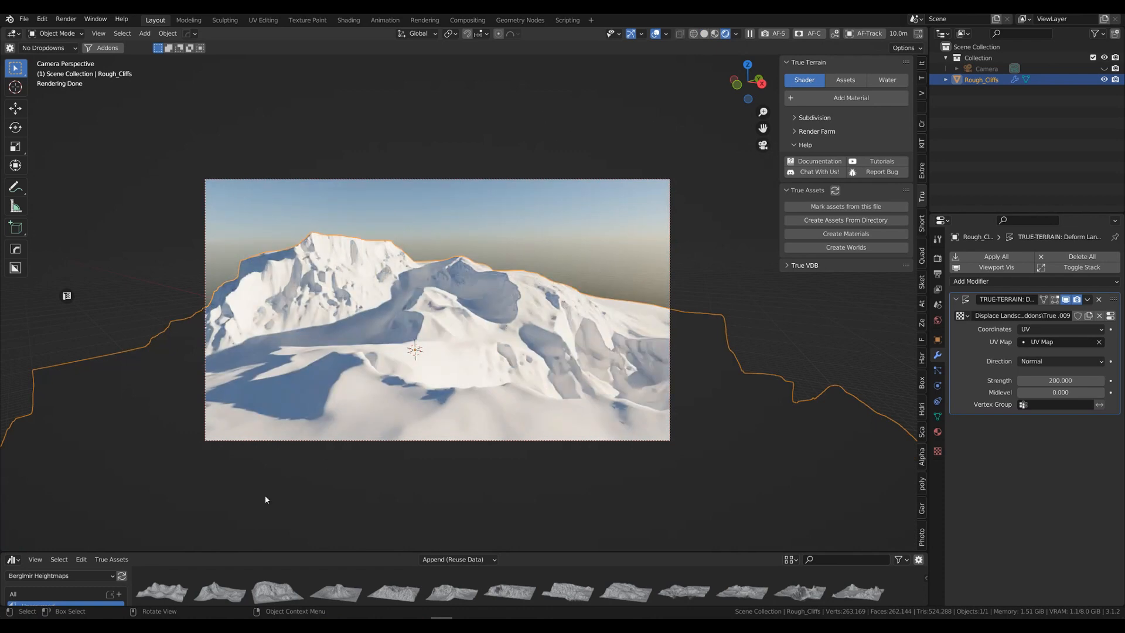
Apply the True Terrain 20 material from the True Terrain Presets of the True-Assets (Materials) library to the terrain
drag(164, 551, 193, 458)
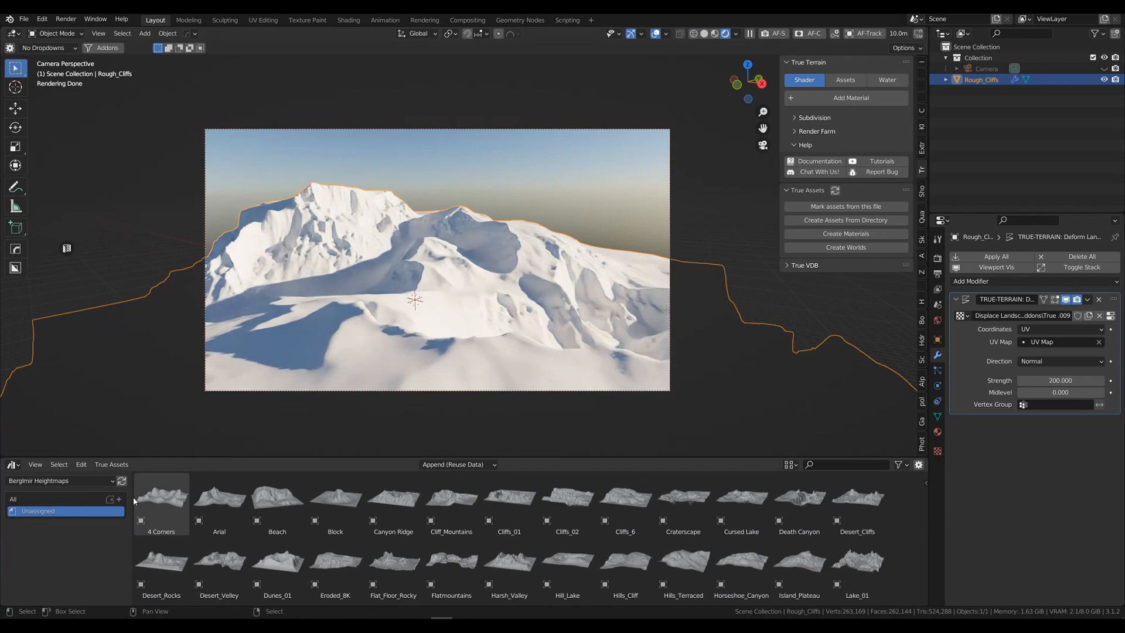
click(63, 485)
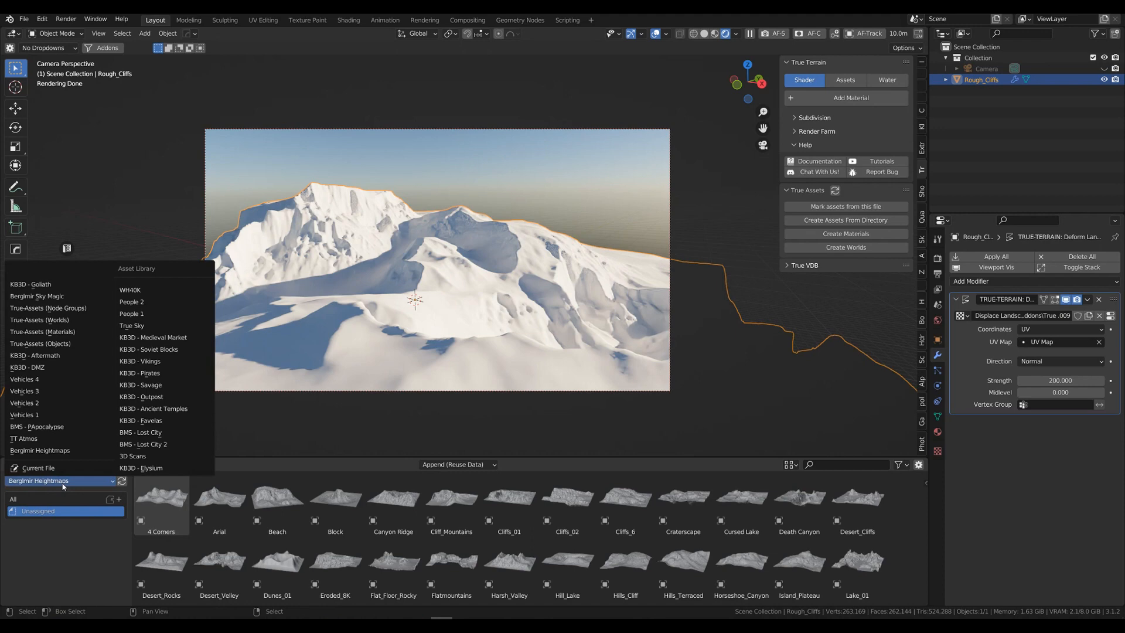
click(58, 331)
click(49, 546)
scroll(574, 532, down, 3)
scroll(462, 558, up, 1)
scroll(462, 558, down, 1)
click(279, 579)
drag(278, 571, 436, 291)
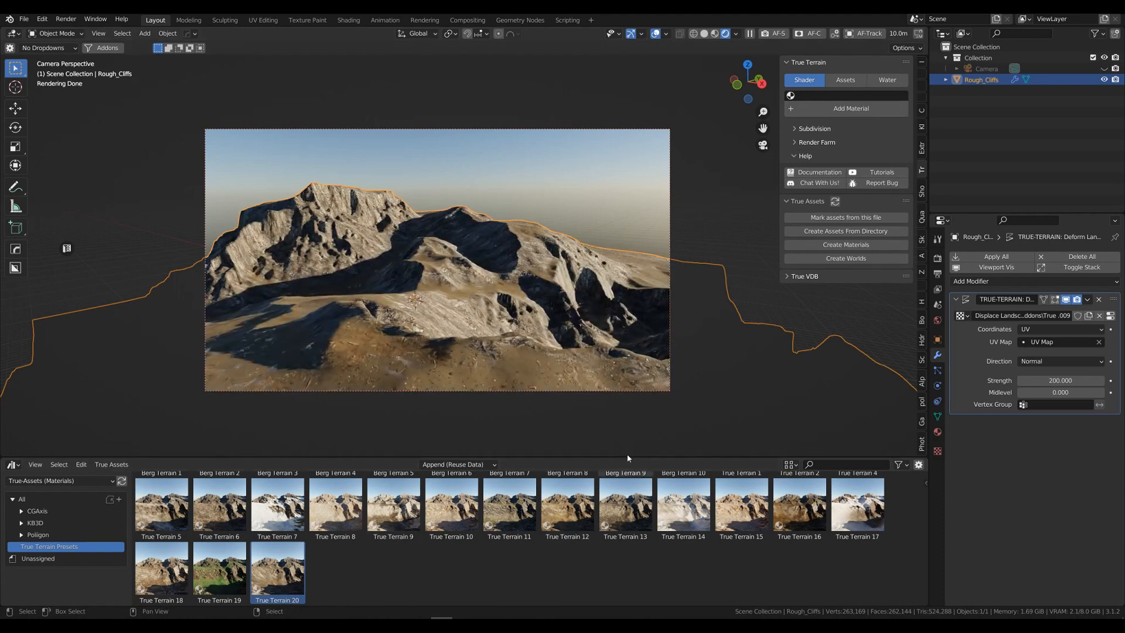
Enlarge the 3D view and assign True Terrain 20 as the material in the True Terrain shader settings
drag(622, 457, 614, 583)
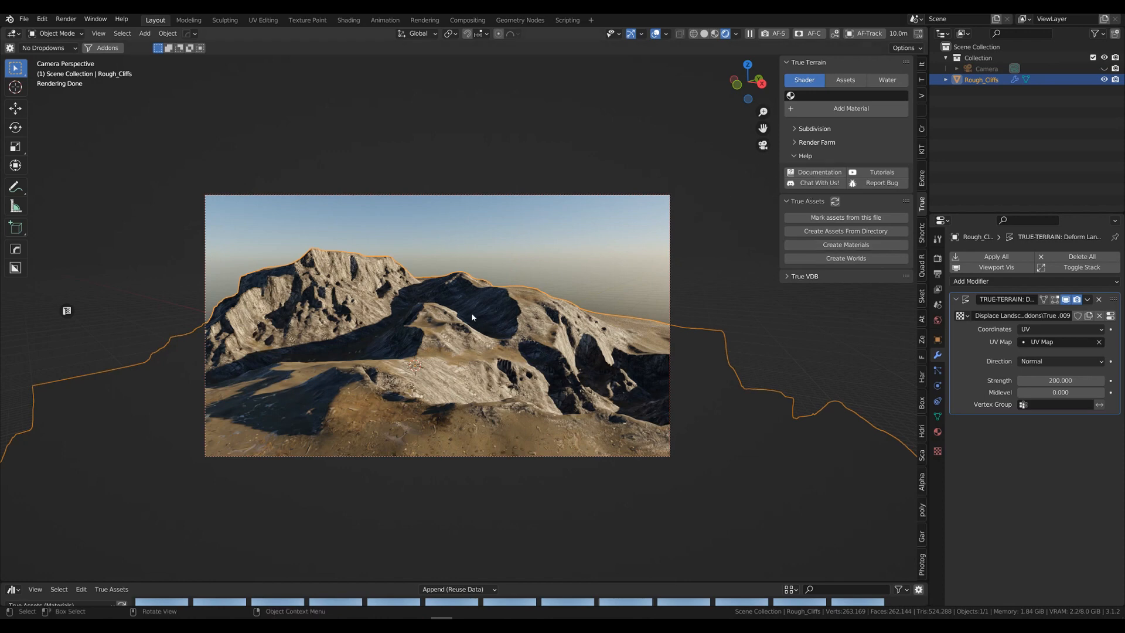
click(815, 109)
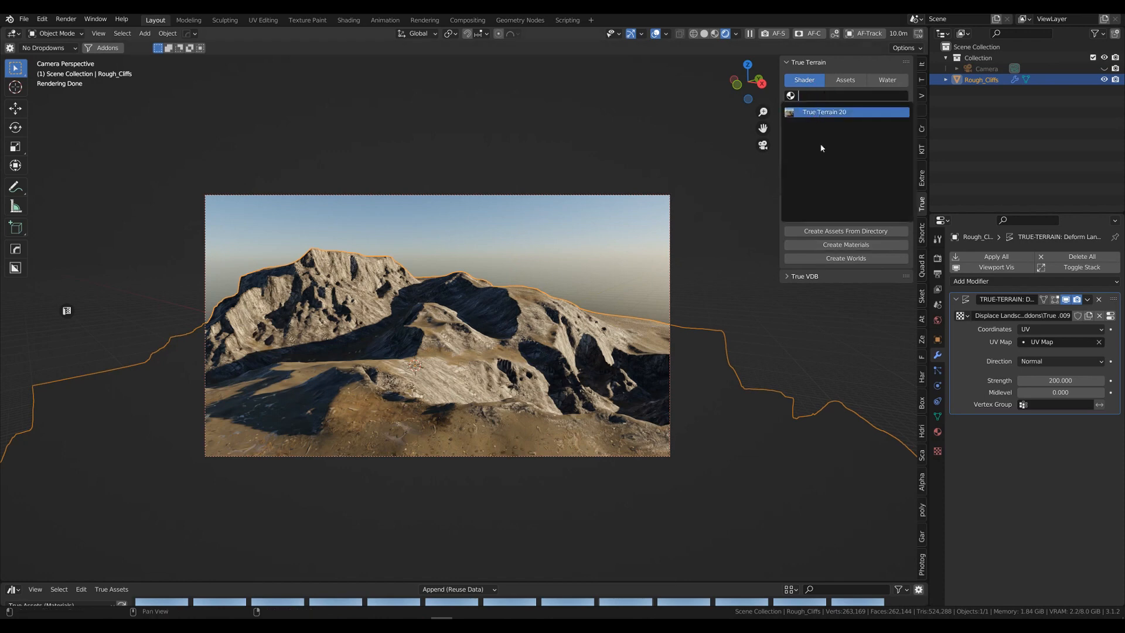
key(Return)
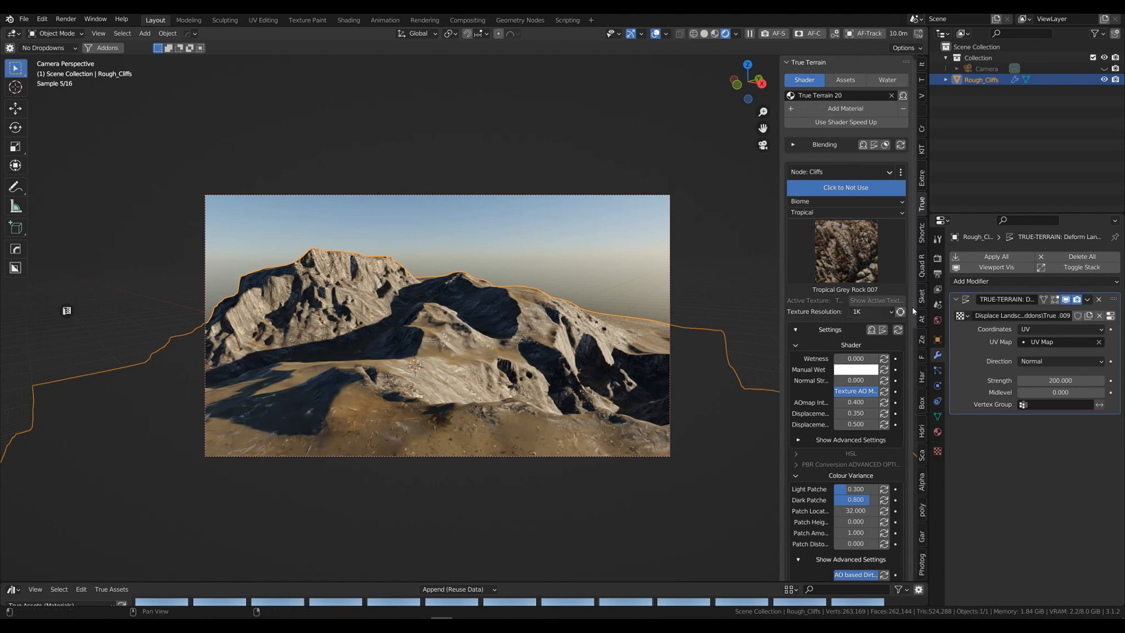
Turn off Use UV Map for the Cliffs node and set its Texture Mapping size to 100
click(846, 251)
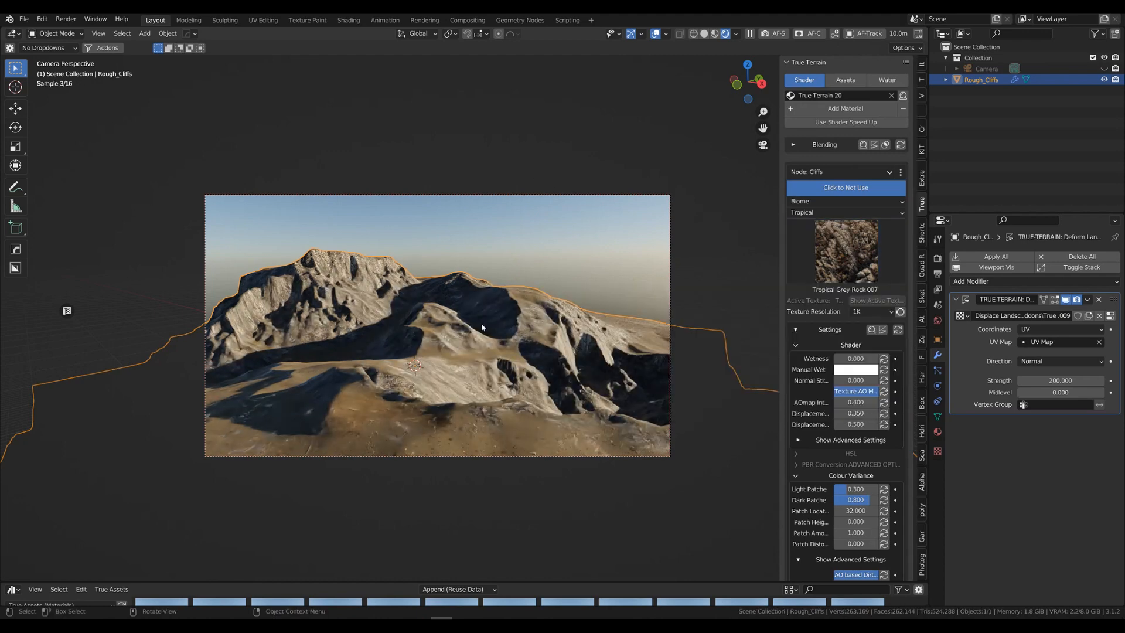
scroll(861, 455, down, 3)
scroll(861, 455, down, 10)
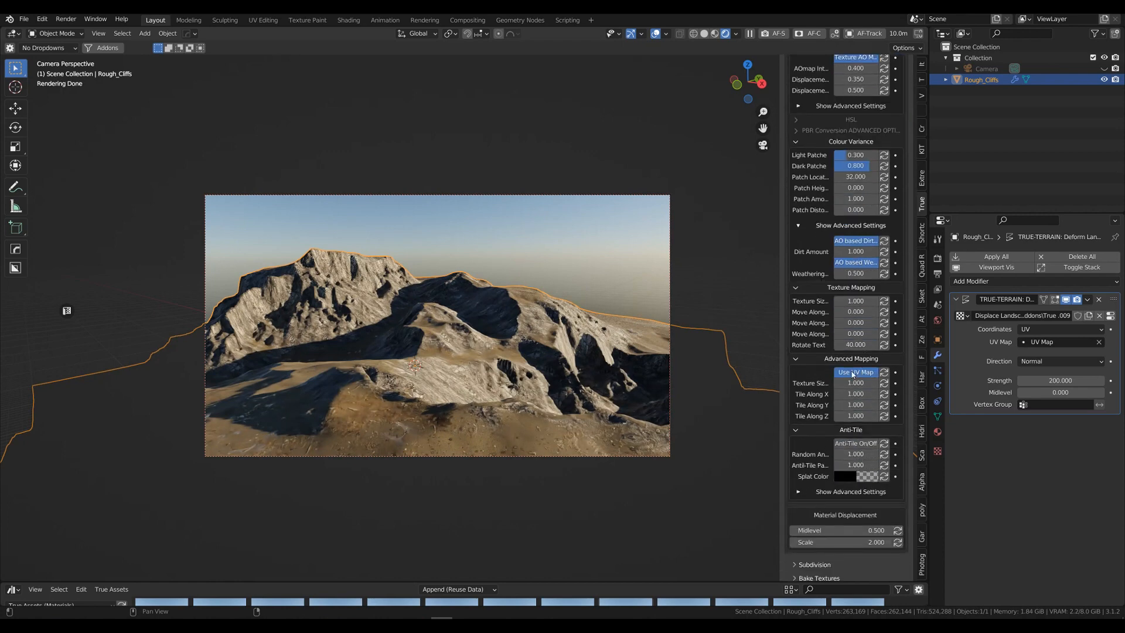
click(856, 373)
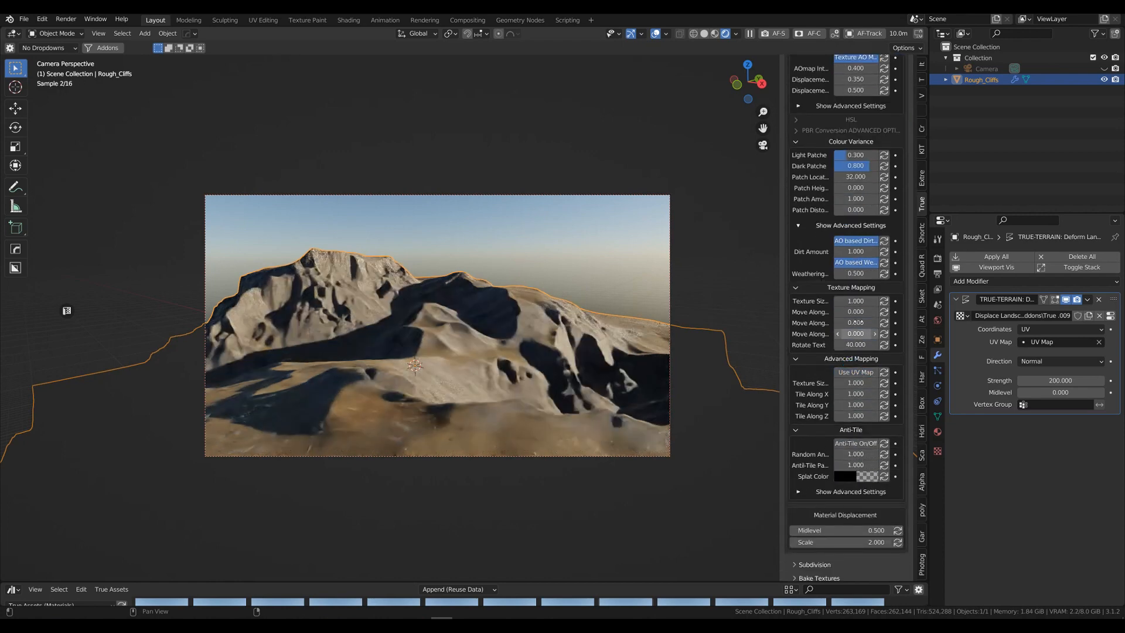
double_click(855, 301)
text(100)
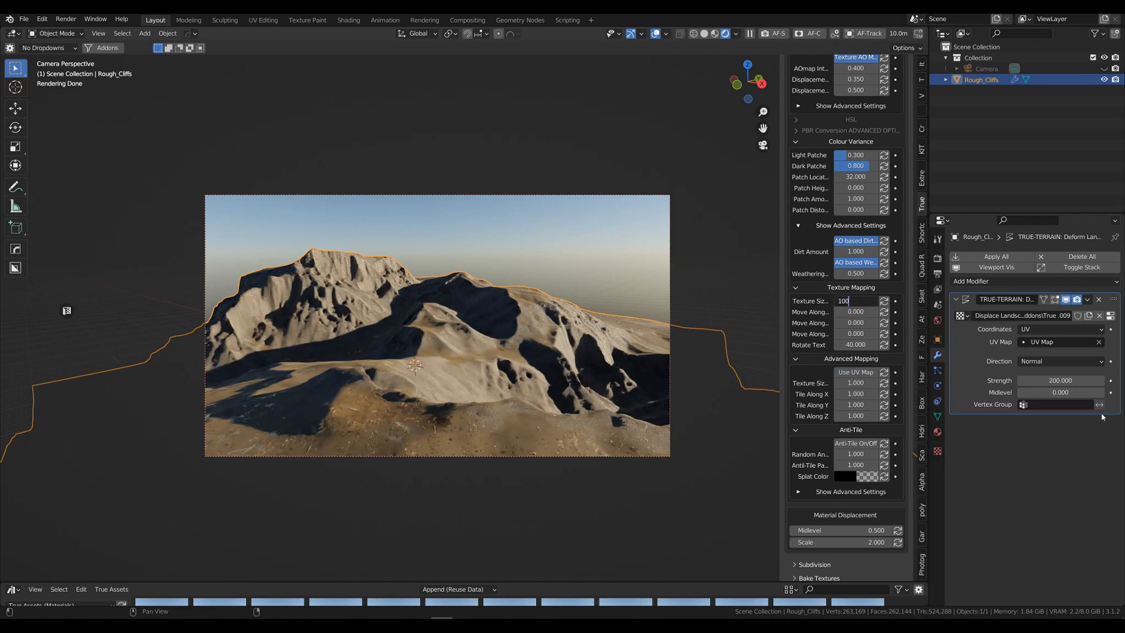
key(Return)
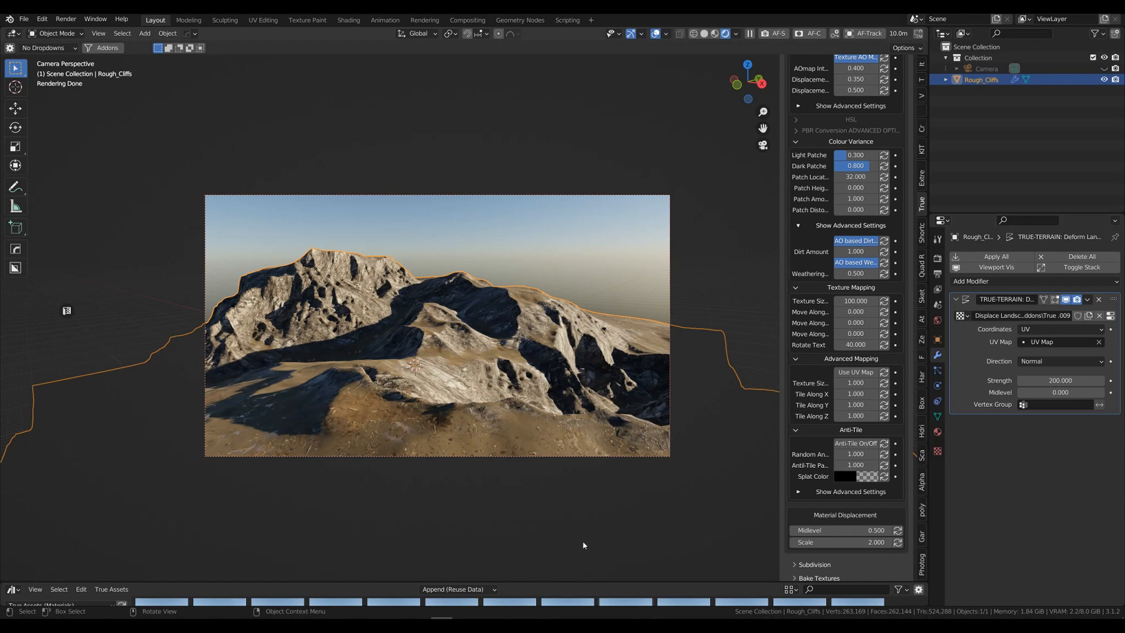
Enlarge the asset browser and apply the orange dirt with stones material from the CGAxis Soil category to the terrain
drag(575, 582, 613, 368)
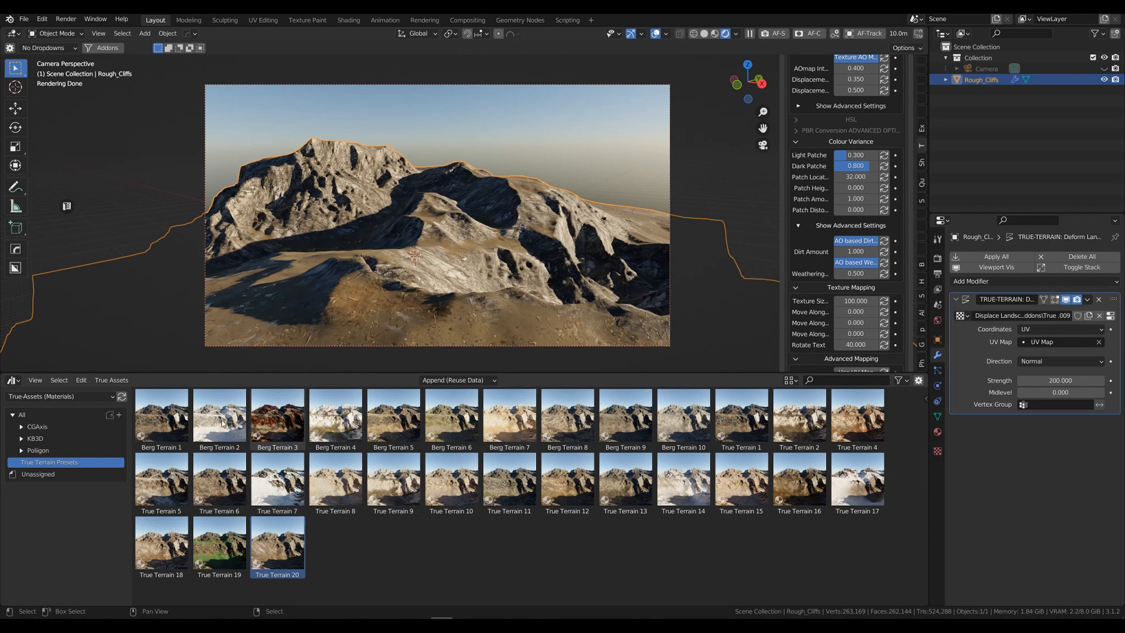
click(22, 427)
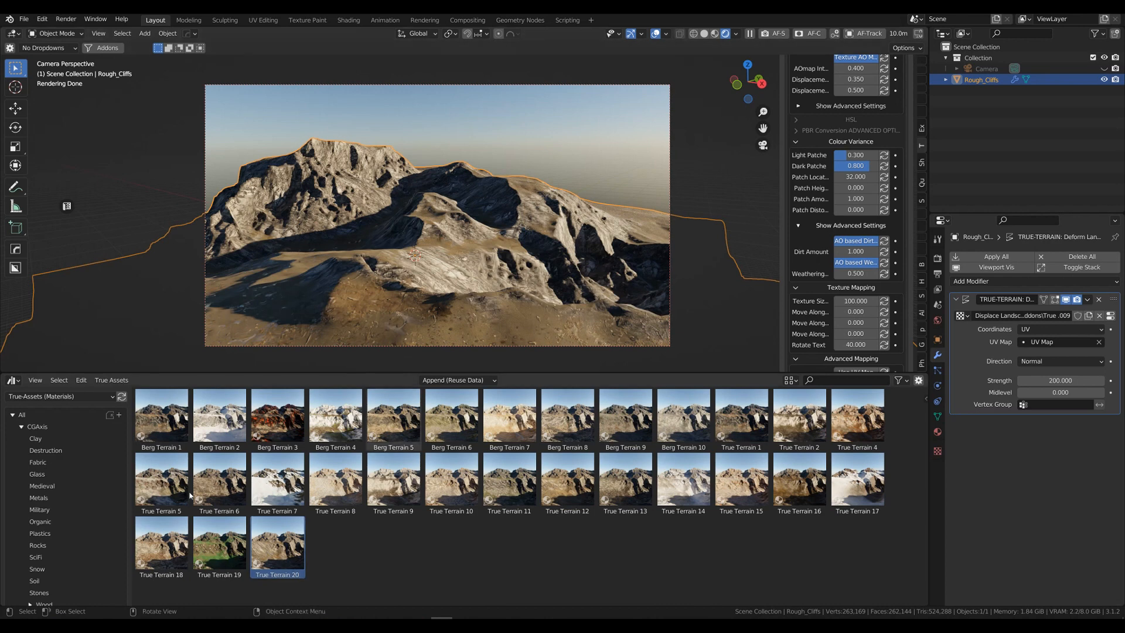
click(67, 579)
scroll(638, 497, down, 2)
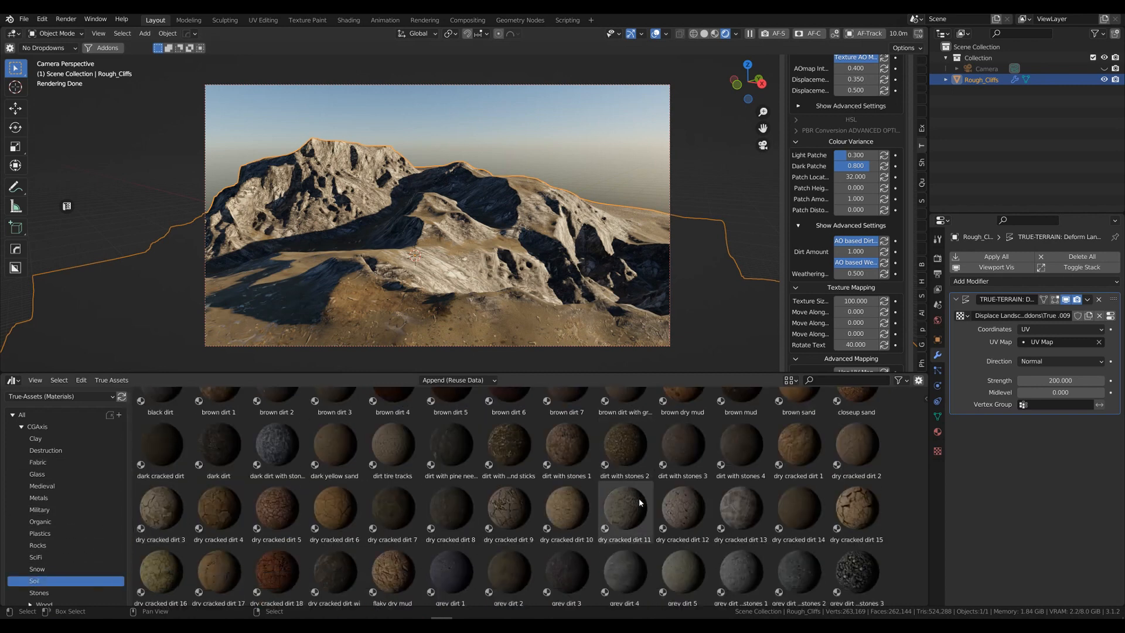
scroll(638, 499, down, 3)
scroll(611, 501, down, 5)
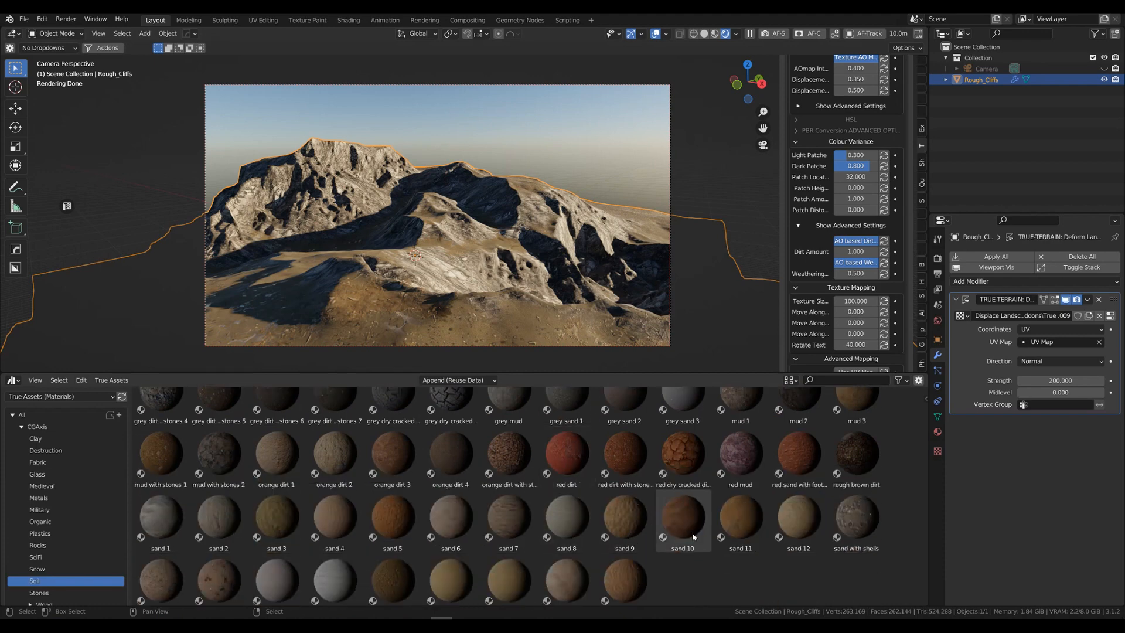
scroll(691, 537, down, 1)
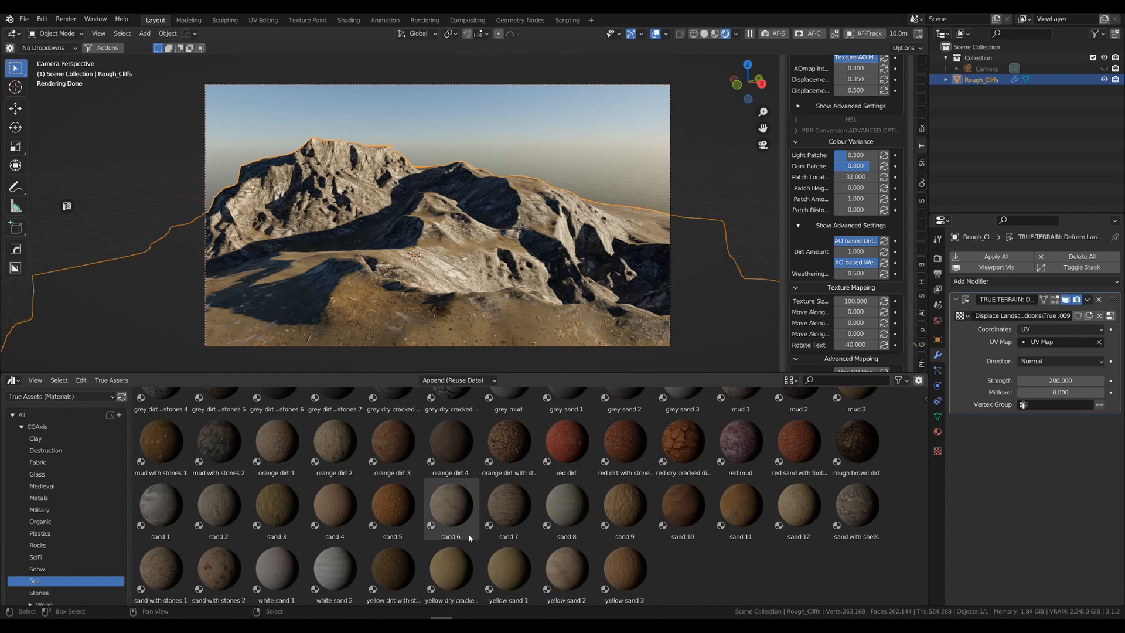
scroll(507, 522, up, 1)
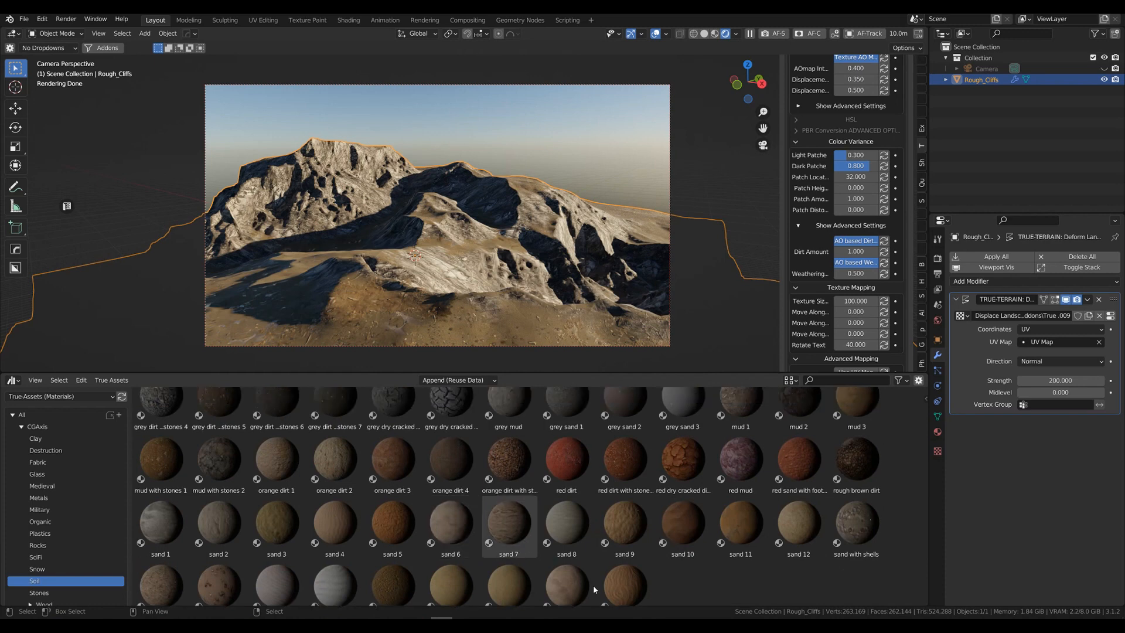
click(510, 463)
drag(514, 466, 466, 225)
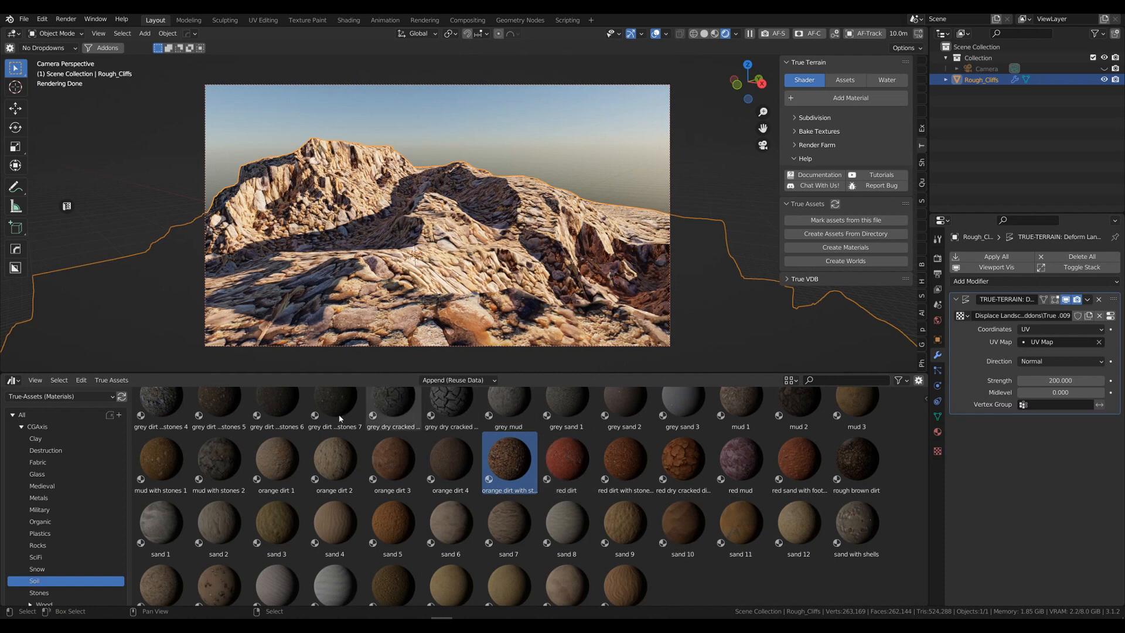
Apply the eroded white rock 19 17 material from the CGAxis Rocks category to the terrain
click(64, 545)
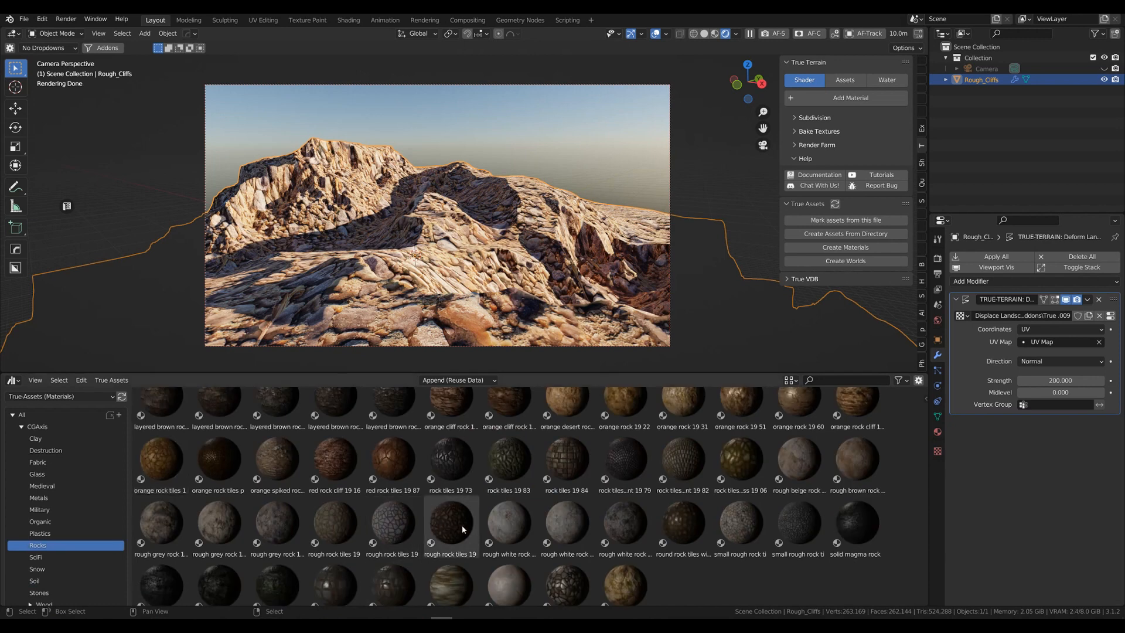
scroll(445, 534, down, 1)
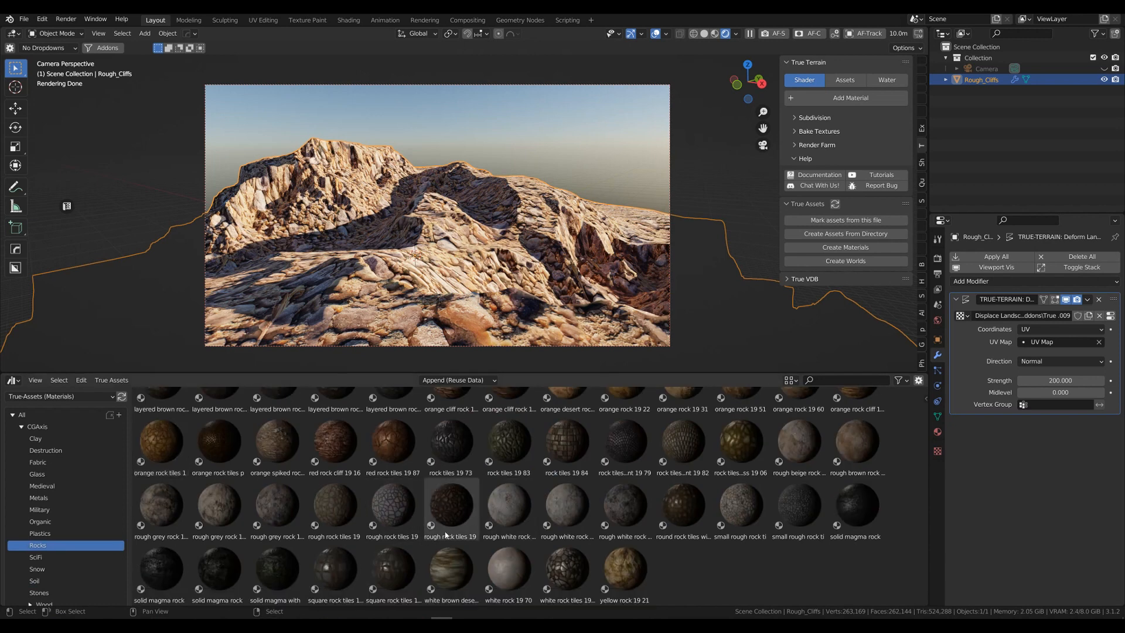
scroll(444, 534, up, 1)
scroll(443, 534, up, 5)
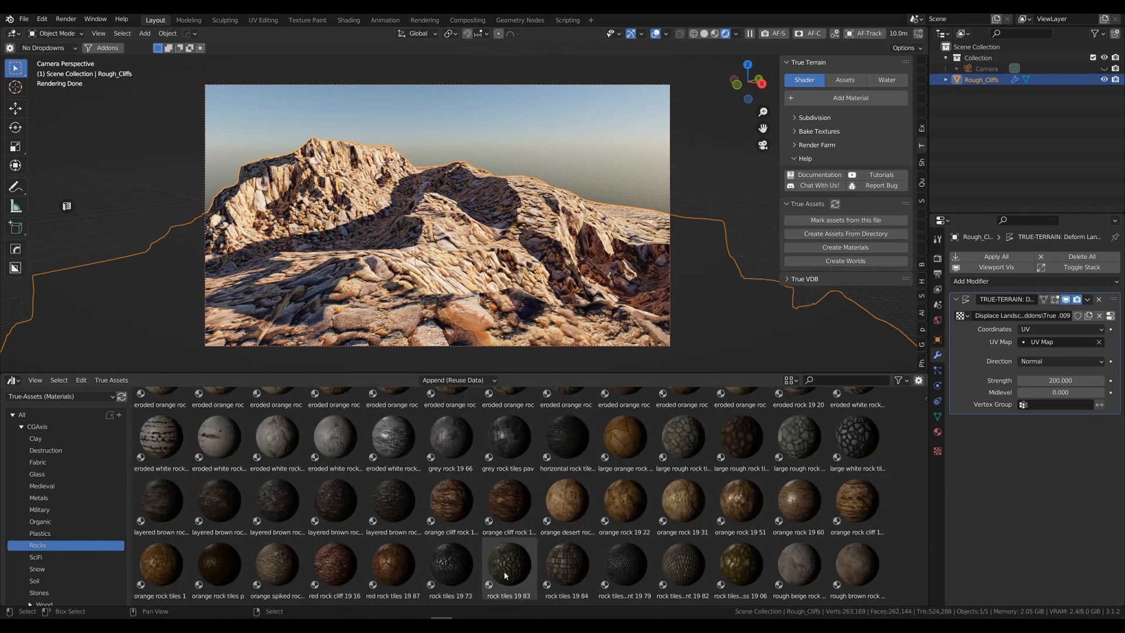
scroll(493, 576, up, 2)
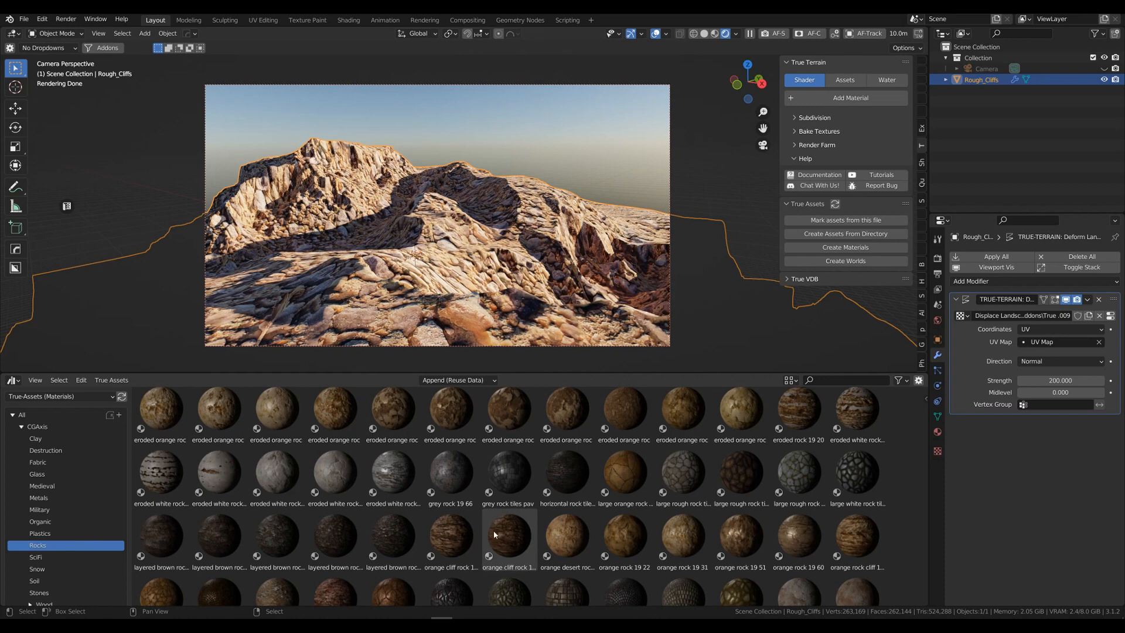
scroll(489, 530, up, 2)
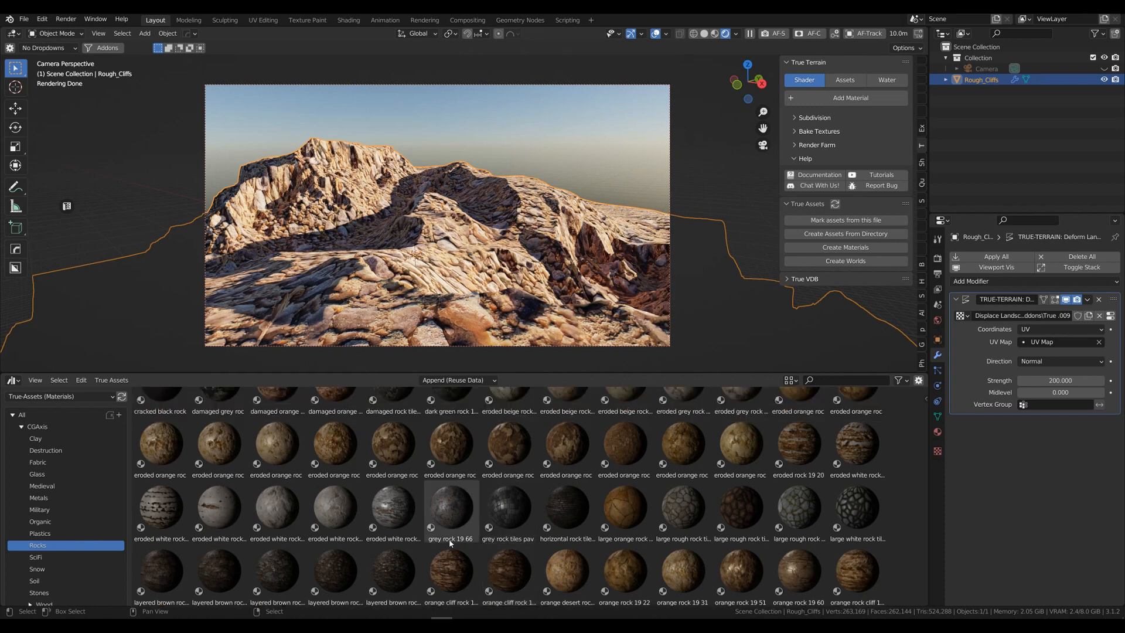
scroll(398, 522, up, 1)
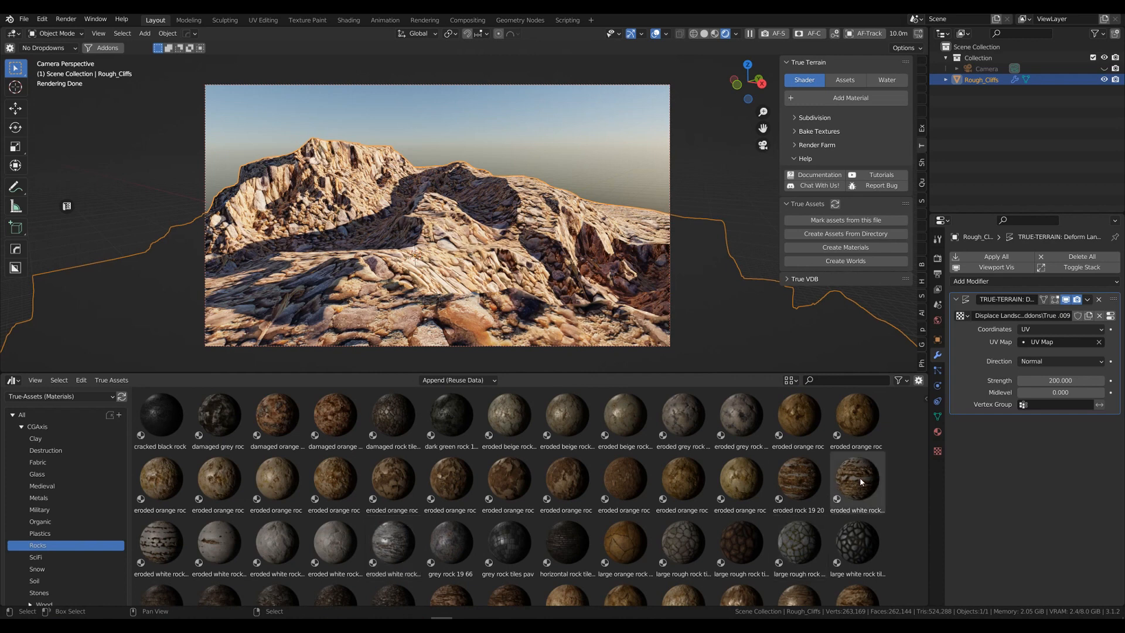
drag(860, 481, 459, 272)
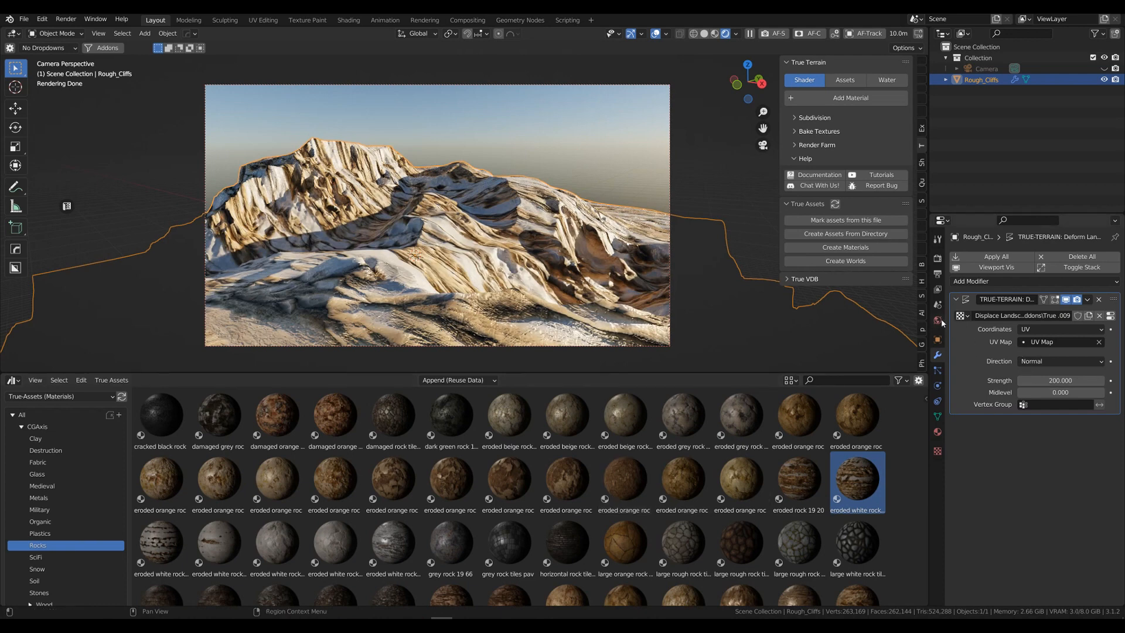
Show the terrain's material properties and replace the asset browser with the Shader Editor
click(937, 432)
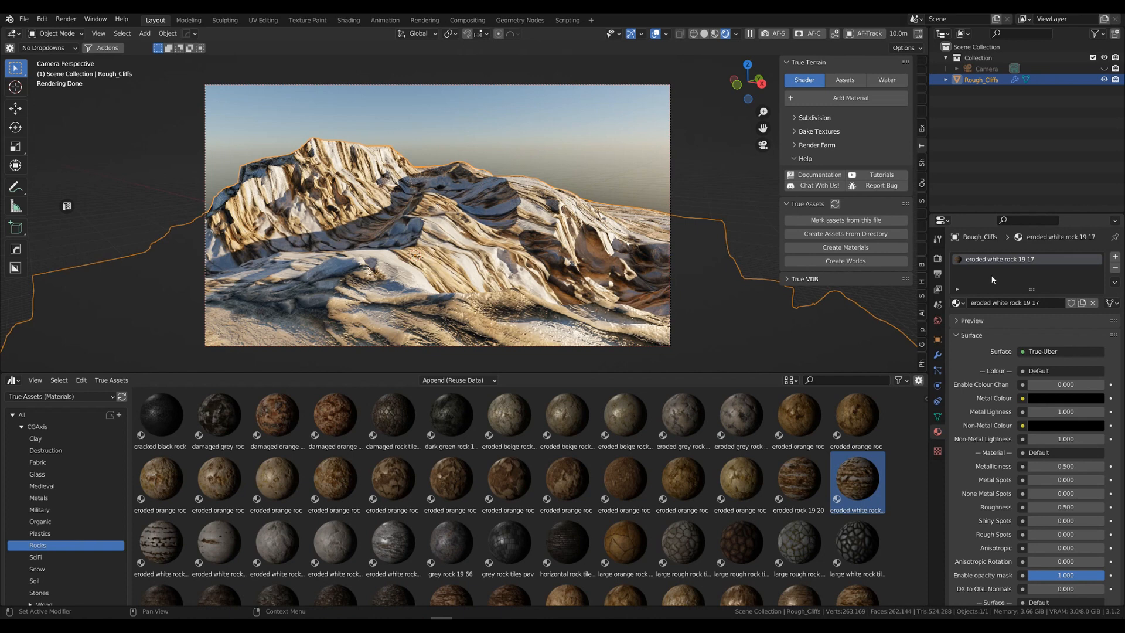
click(13, 382)
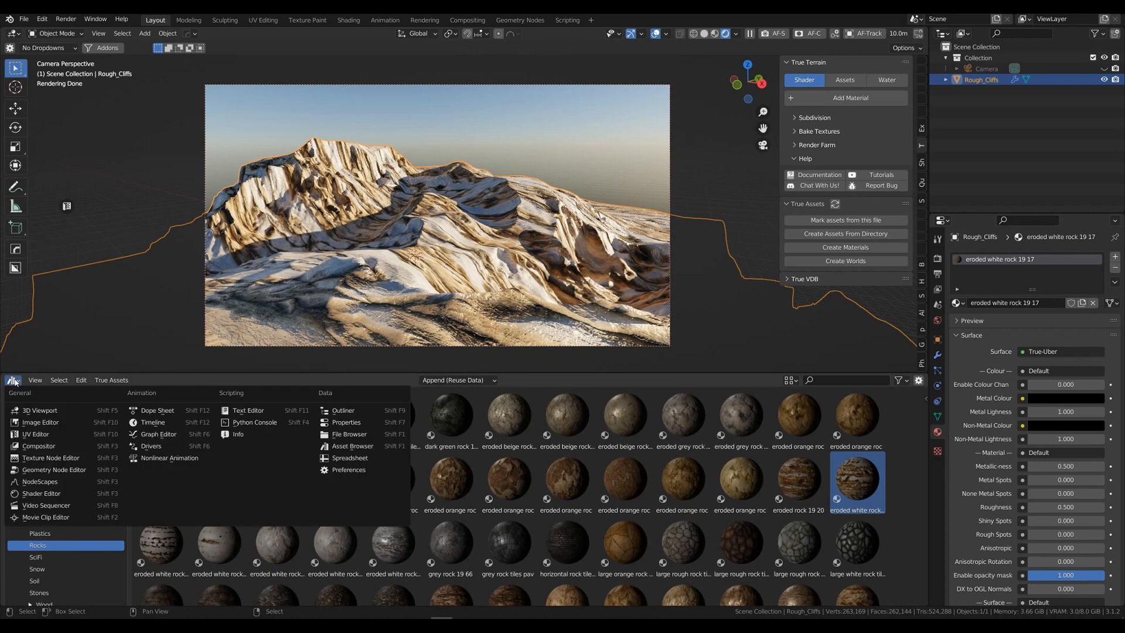
click(39, 491)
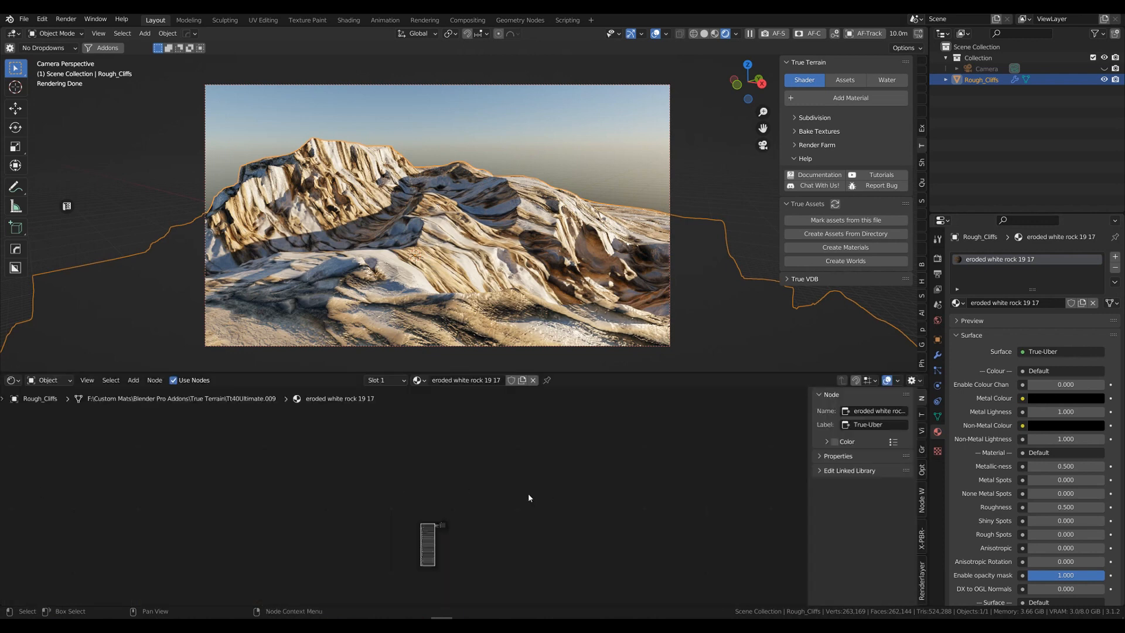
scroll(534, 507, up, 6)
middle_drag(545, 500, 534, 433)
scroll(538, 442, up, 3)
scroll(545, 460, up, 2)
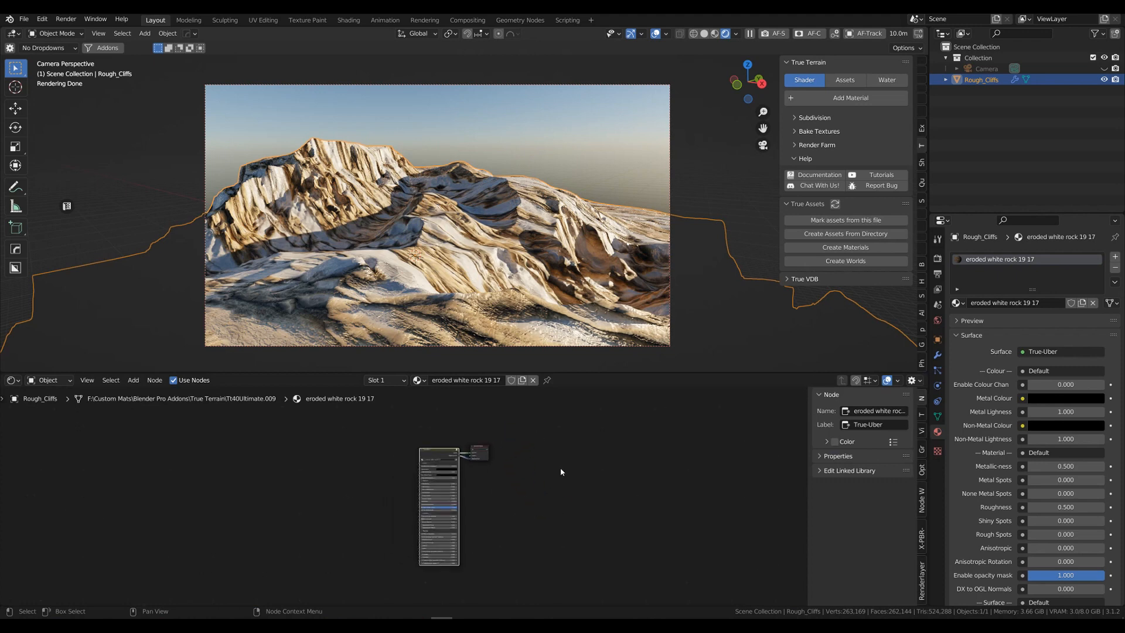
Copy the True-Uber node of eroded white rock 19 17 into the True Terrain 20 node tree, placing it in empty space
click(435, 452)
click(479, 448)
click(492, 493)
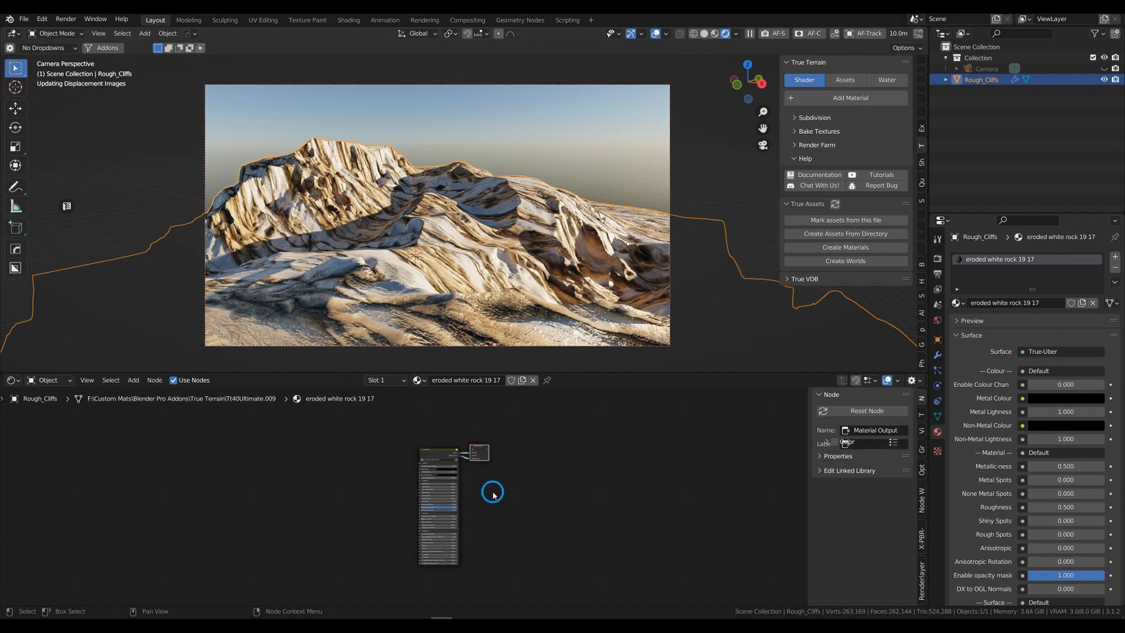
click(430, 451)
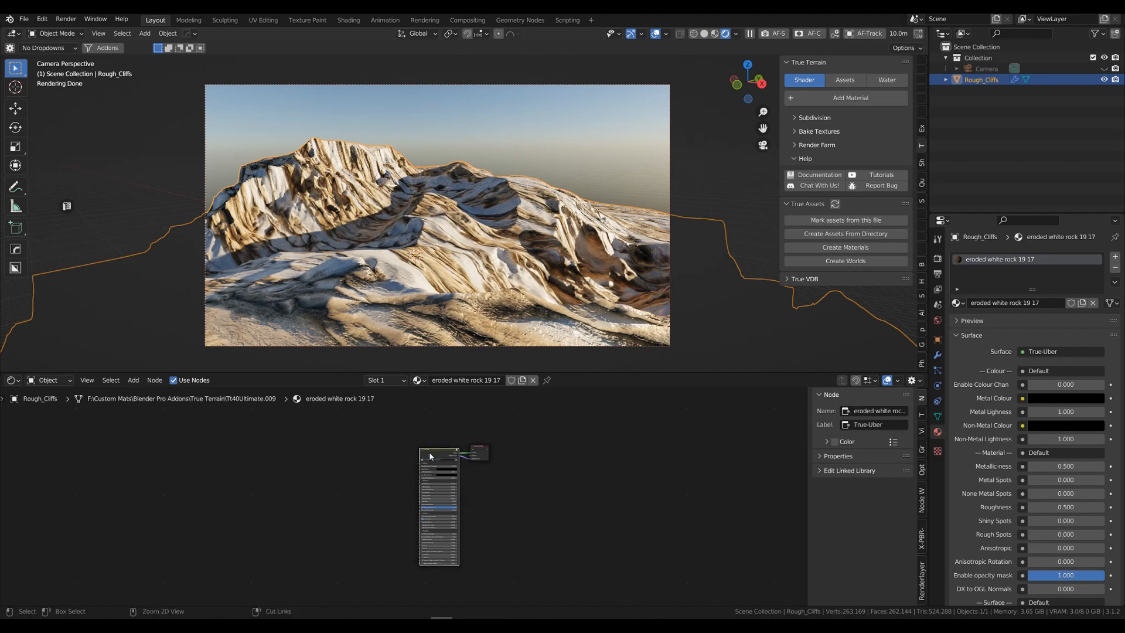
click(418, 379)
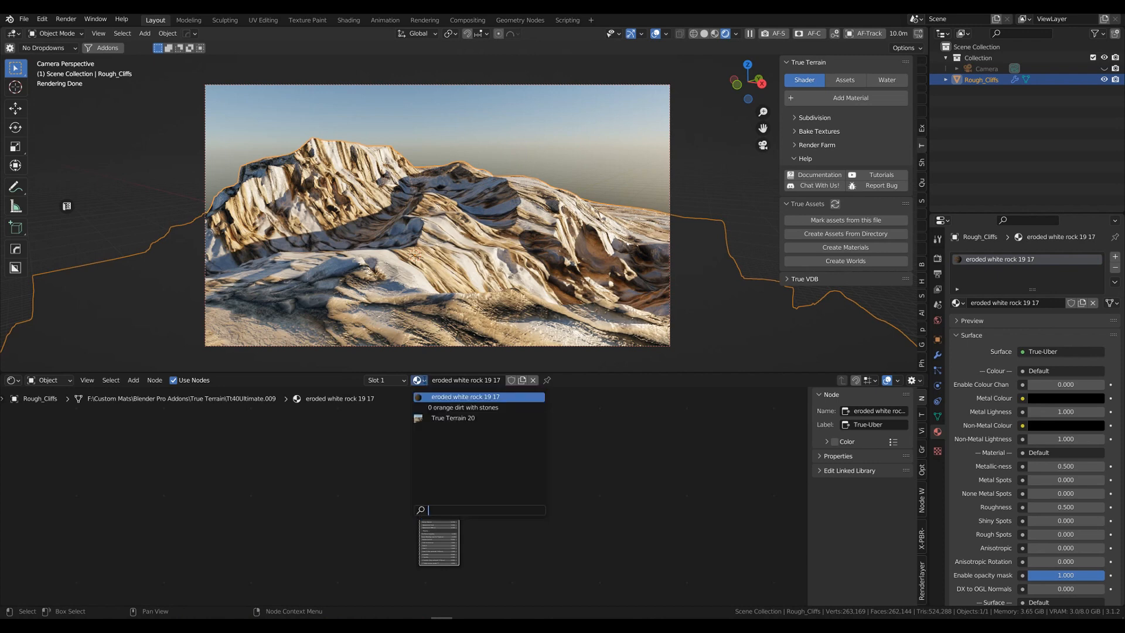
click(433, 419)
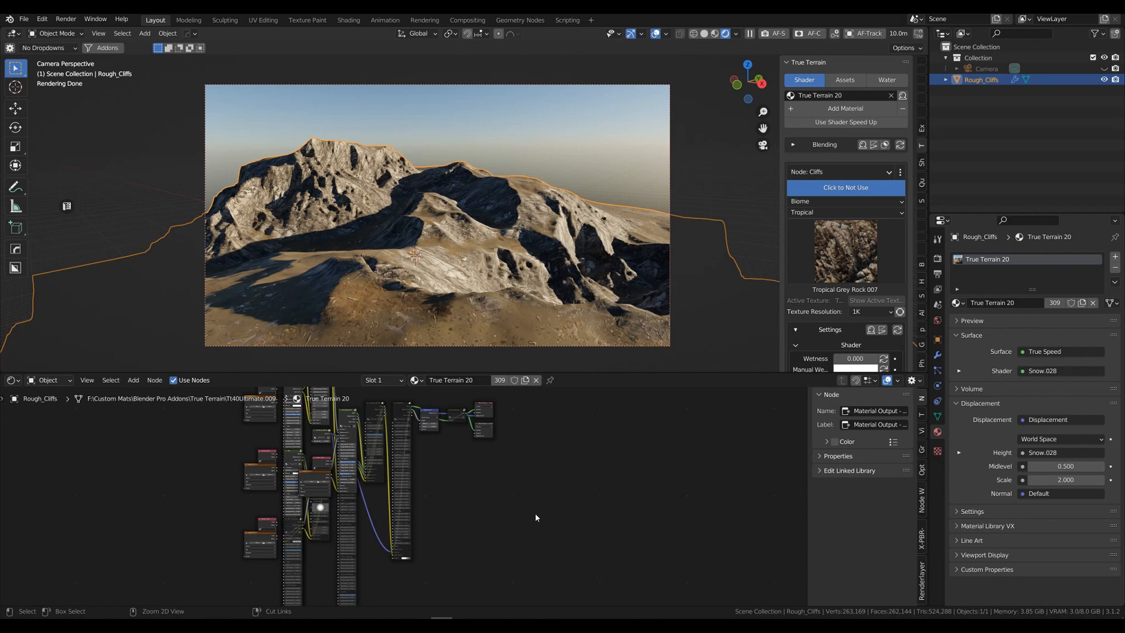
key(ctrl+v)
drag(446, 451, 533, 465)
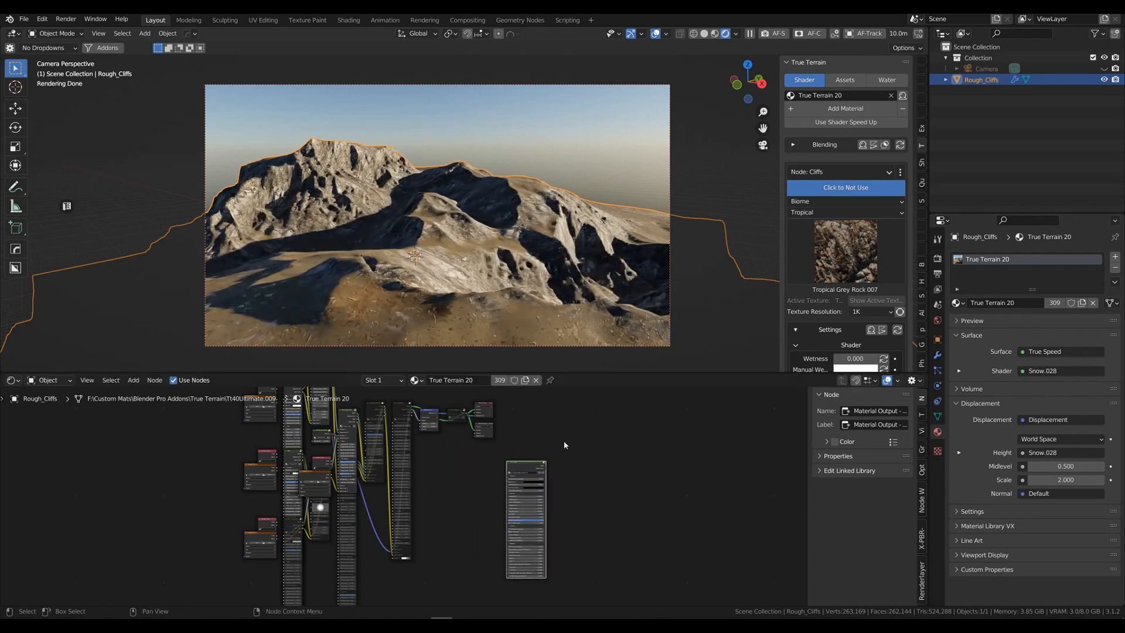
Copy the True-Uber node of orange dirt with stones into the True Terrain 20 node tree, beside the eroded white rock node
click(415, 380)
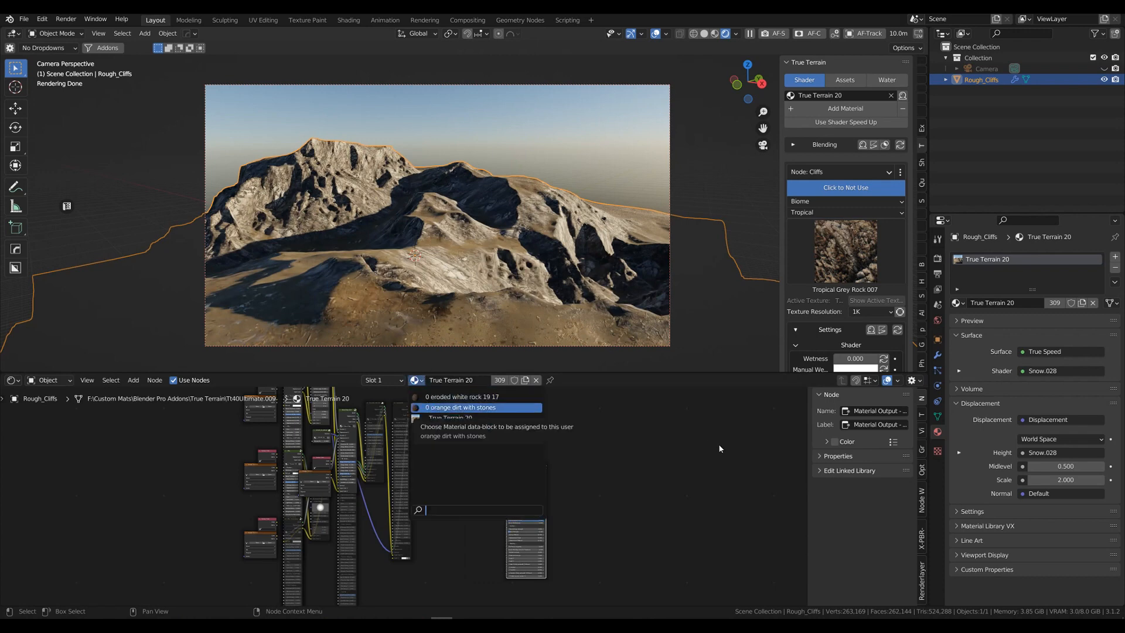
key(Return)
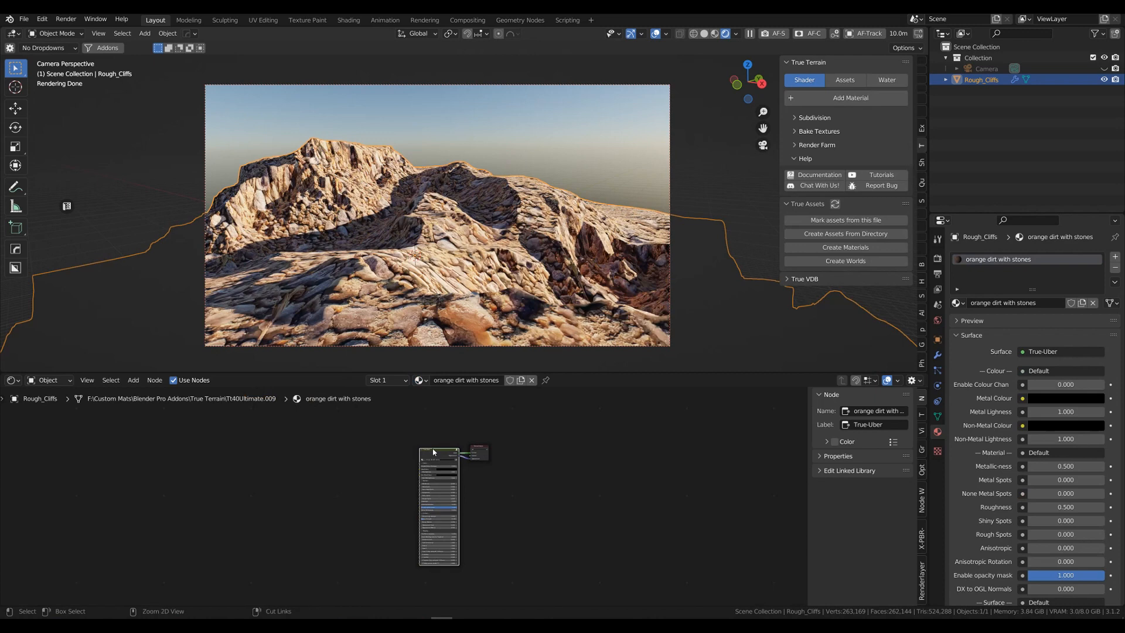
click(419, 380)
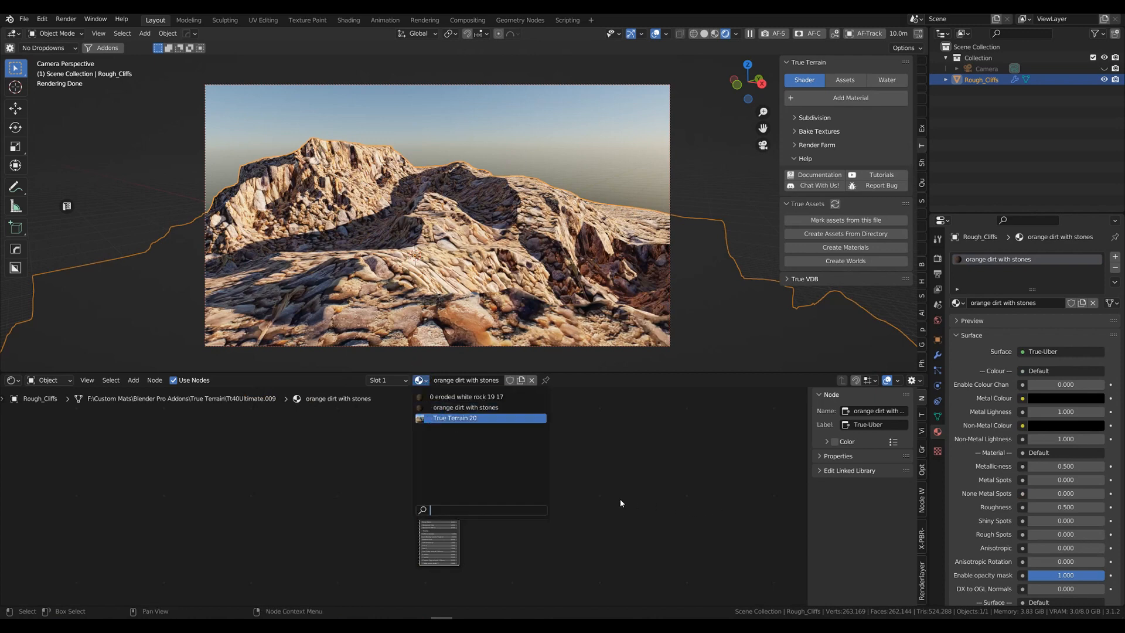
key(Return)
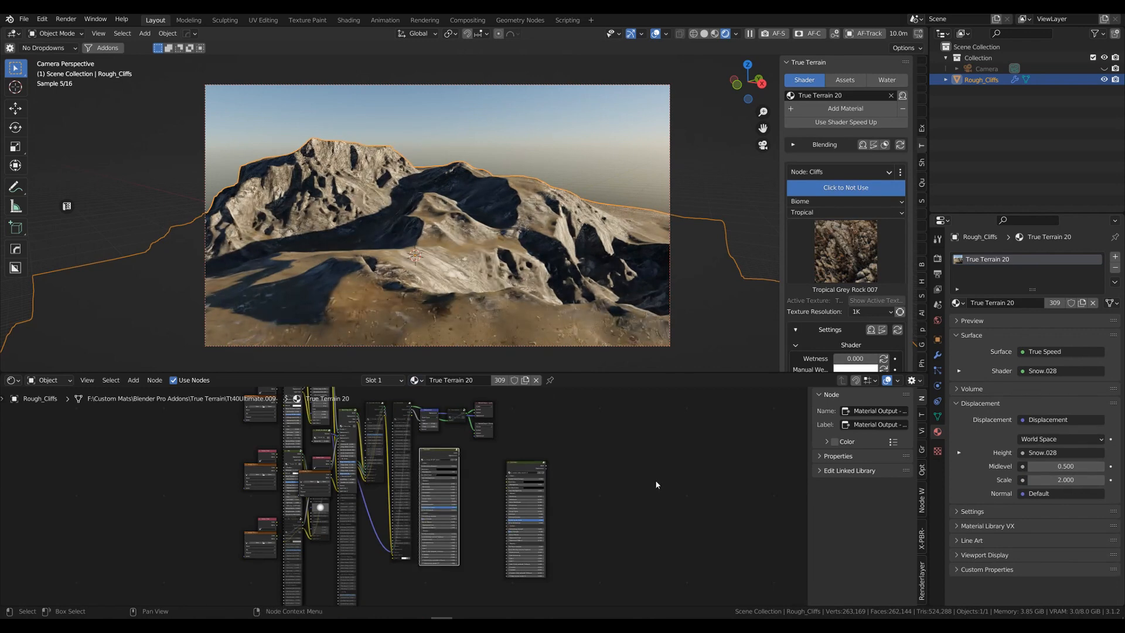
middle_drag(643, 490, 577, 534)
drag(369, 507, 403, 511)
scroll(393, 504, down, 2)
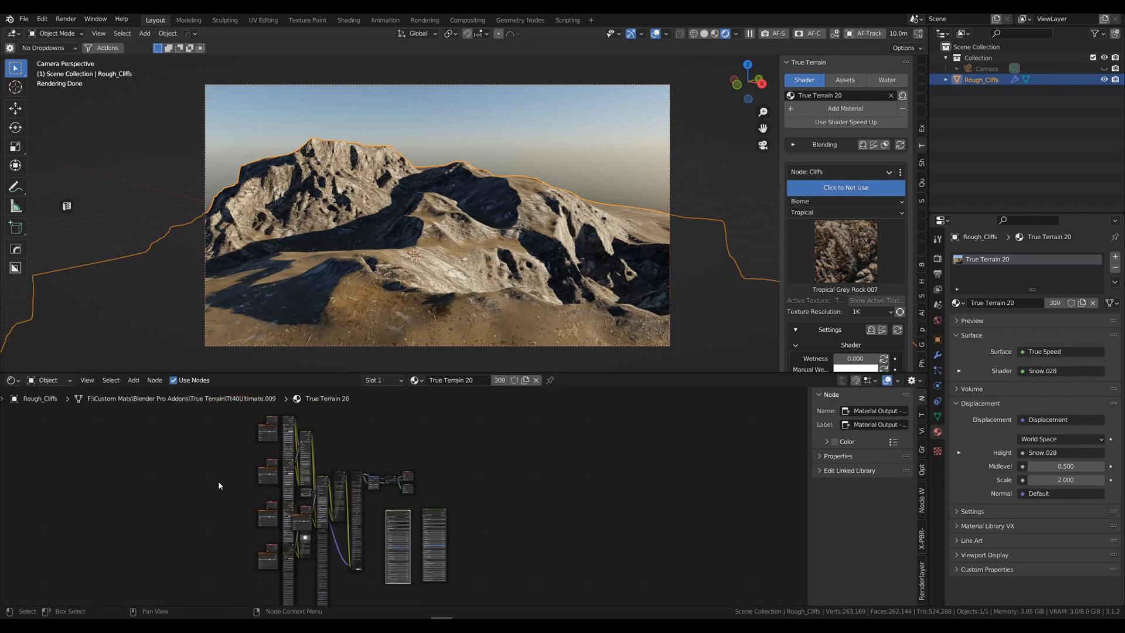
scroll(265, 481, up, 4)
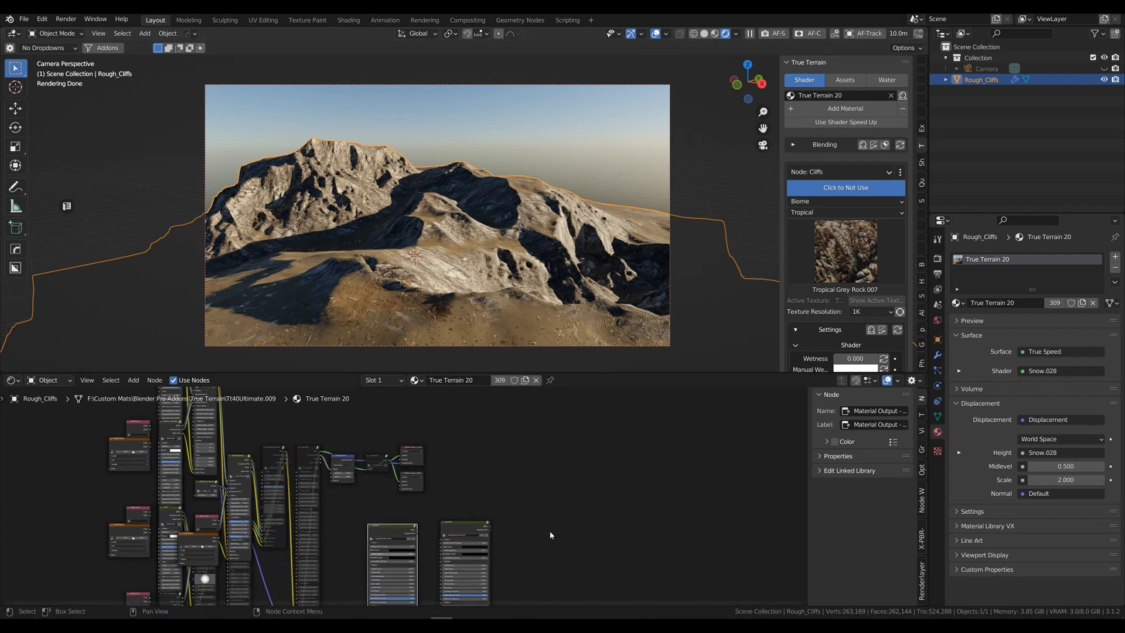
scroll(569, 551, up, 1)
scroll(557, 487, up, 2)
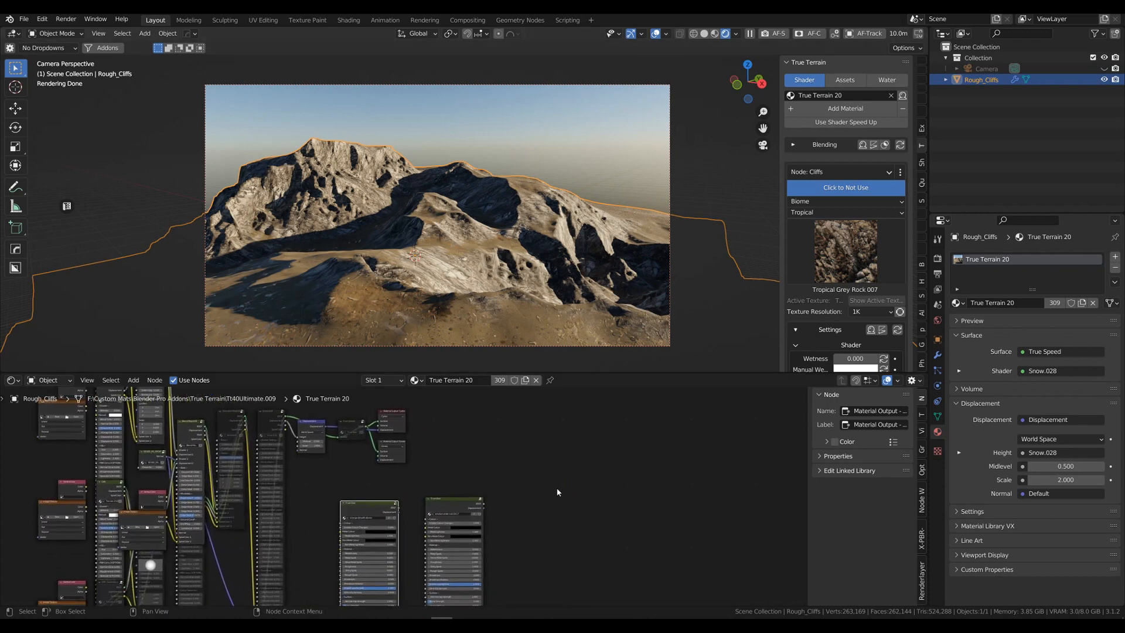
Move the Cycles Material Output node clear of the node chain and delete the other Material Output node
drag(365, 506, 378, 499)
scroll(588, 481, down, 1)
middle_drag(588, 481, 539, 530)
click(401, 513)
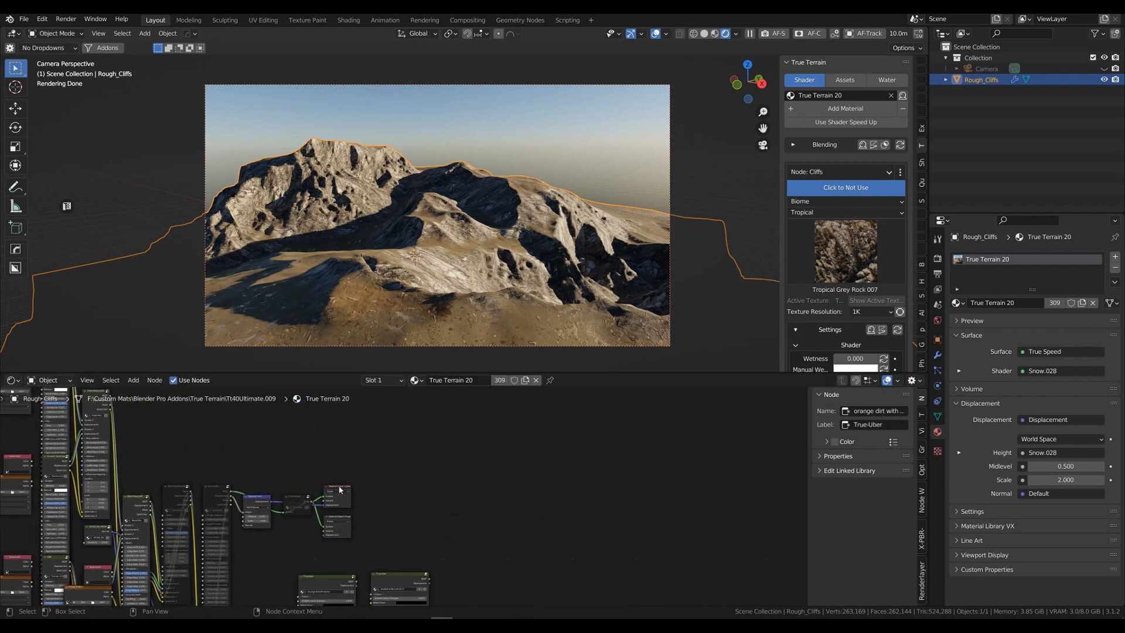
drag(338, 489, 544, 467)
click(331, 519)
key(x)
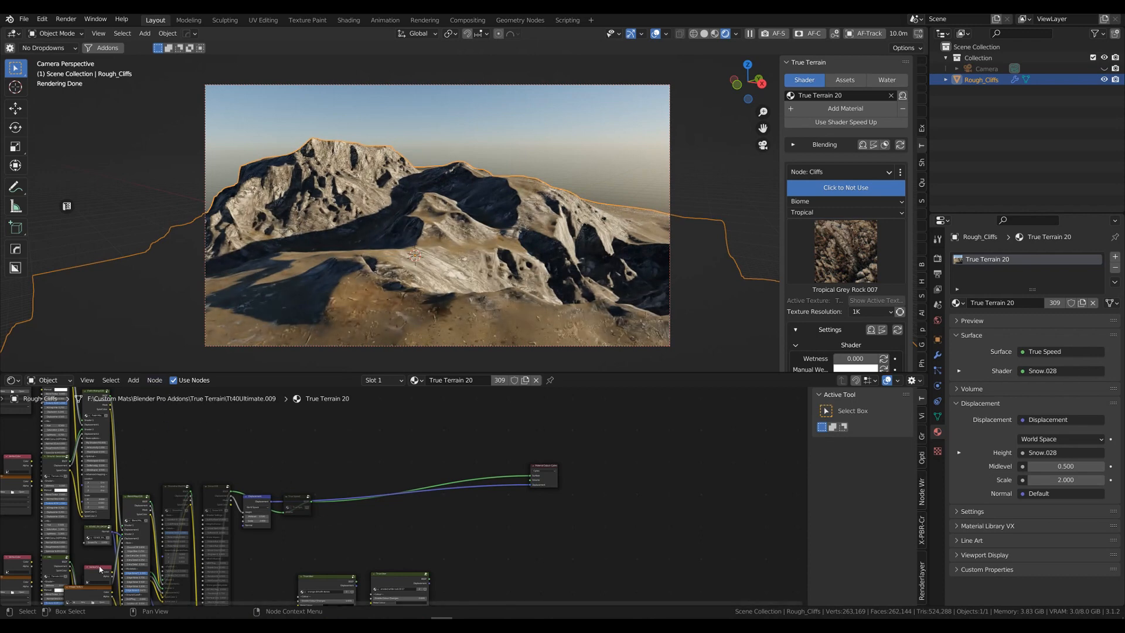
Move the Shoreline Vertex Color node into empty space above the node chain and set it to the Col layer
drag(94, 571, 321, 430)
scroll(320, 453, up, 2)
scroll(320, 453, up, 2)
middle_drag(348, 437, 422, 527)
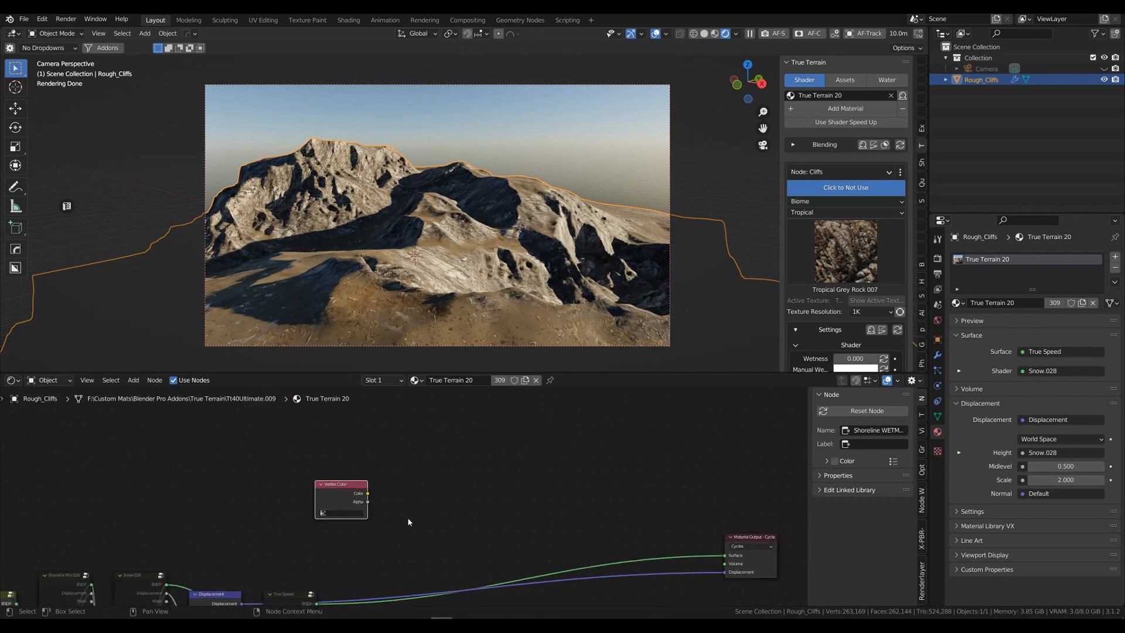
drag(334, 495, 283, 485)
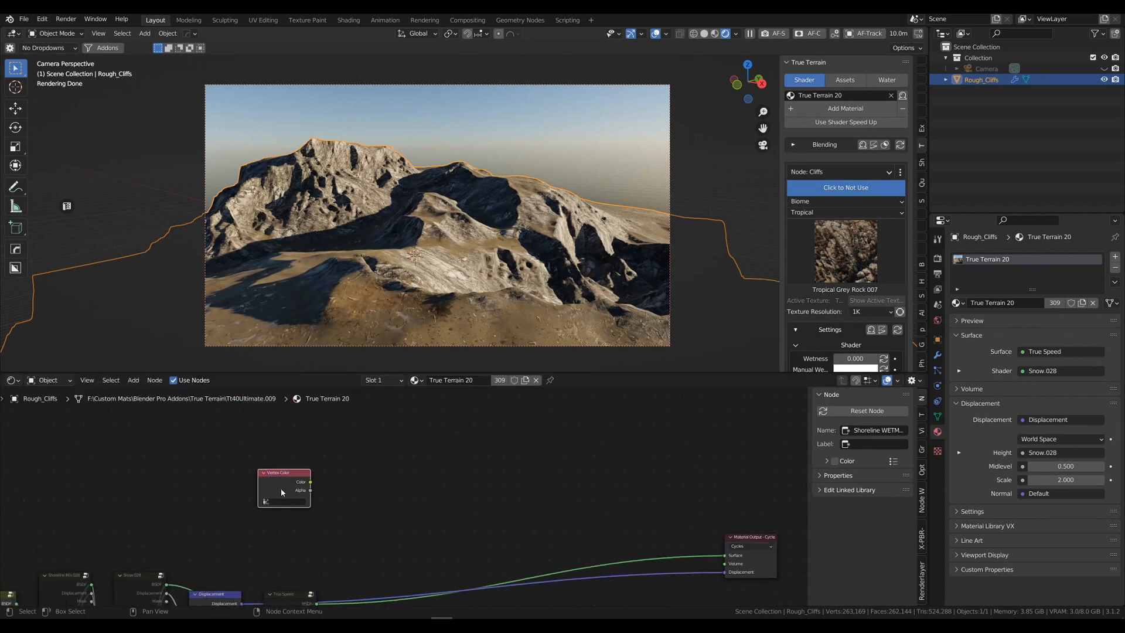
click(276, 502)
click(293, 515)
scroll(423, 507, down, 1)
scroll(414, 504, down, 1)
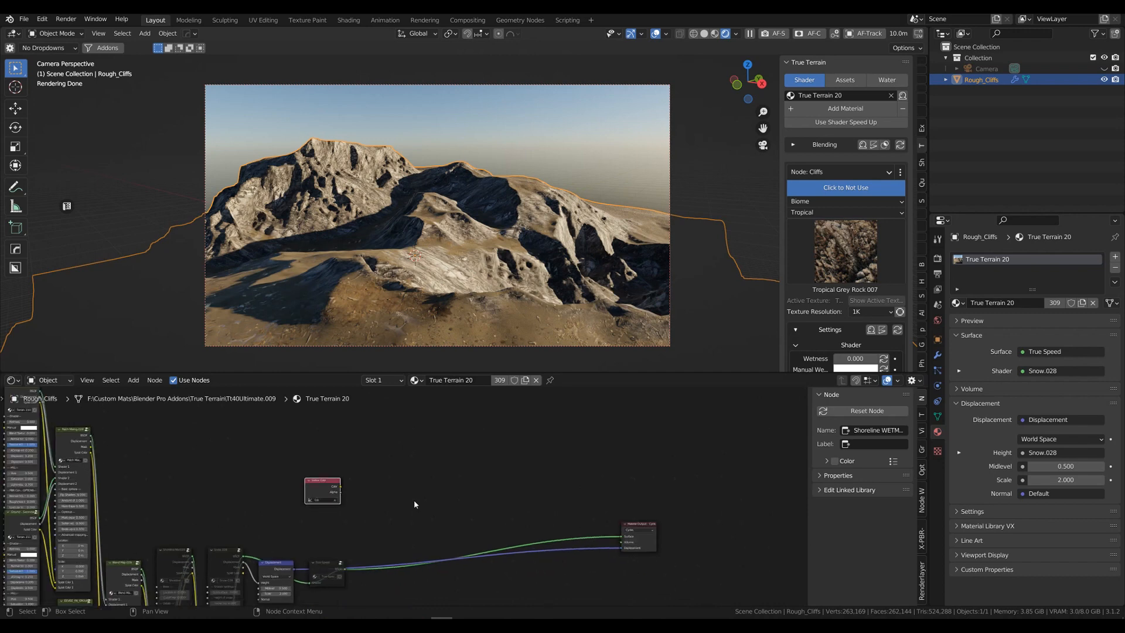
Add a Separate HSV node and place it beside the Vertex Color node
click(133, 380)
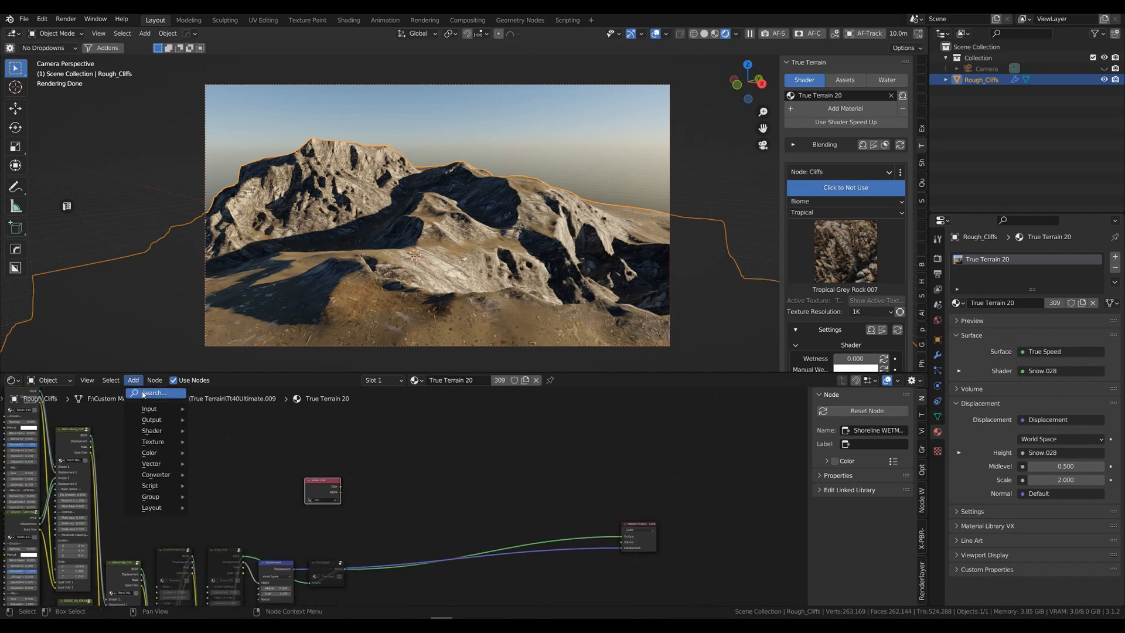
click(154, 392)
text(sep)
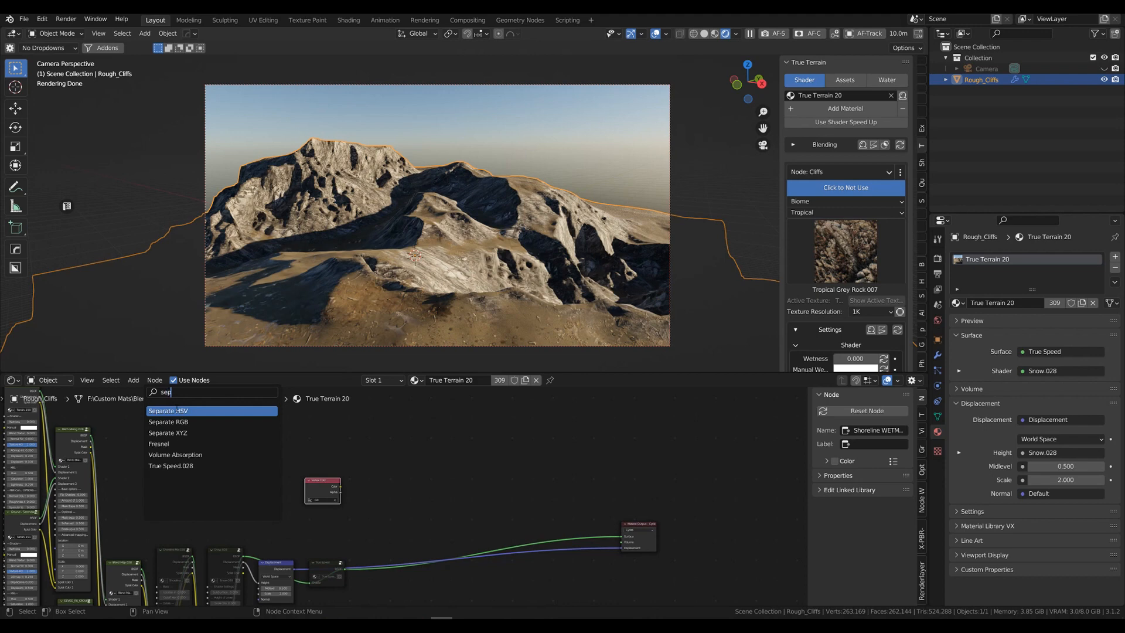
key(Return)
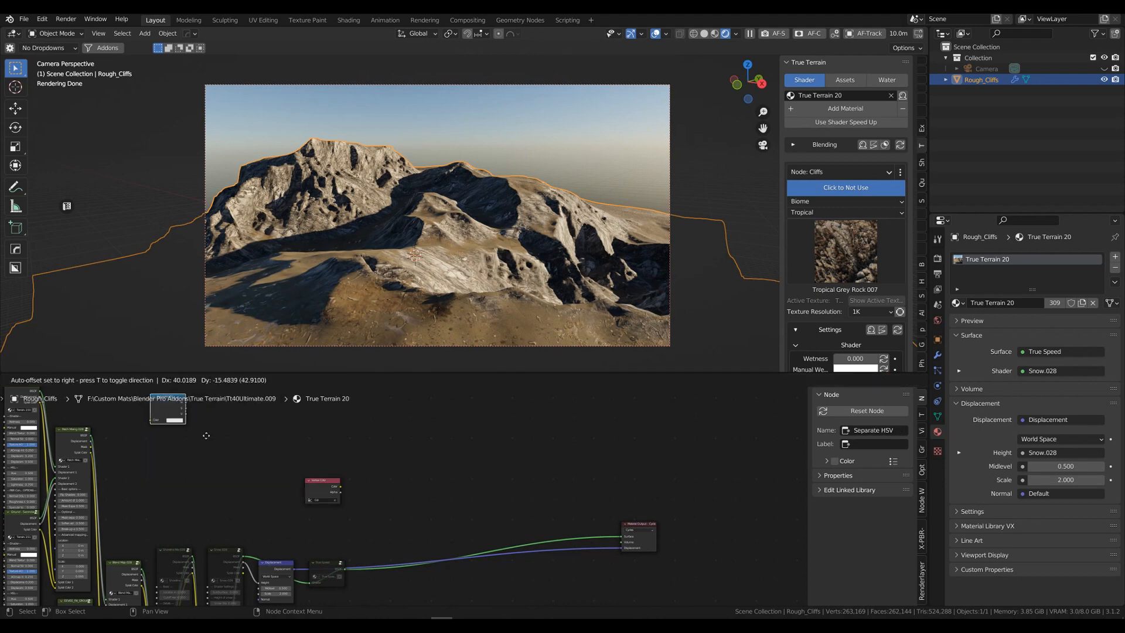
click(353, 449)
drag(368, 445, 381, 470)
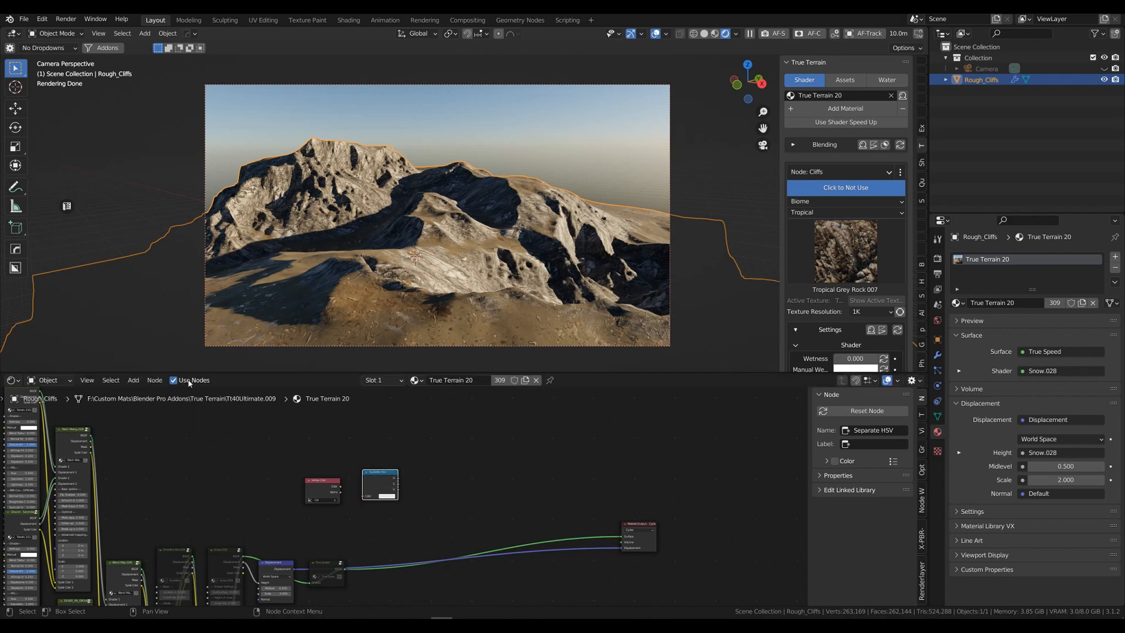
Add a Mix Shader node beyond the Vertex Color node and duplicate it for a second blend
click(134, 381)
click(151, 392)
text(mix)
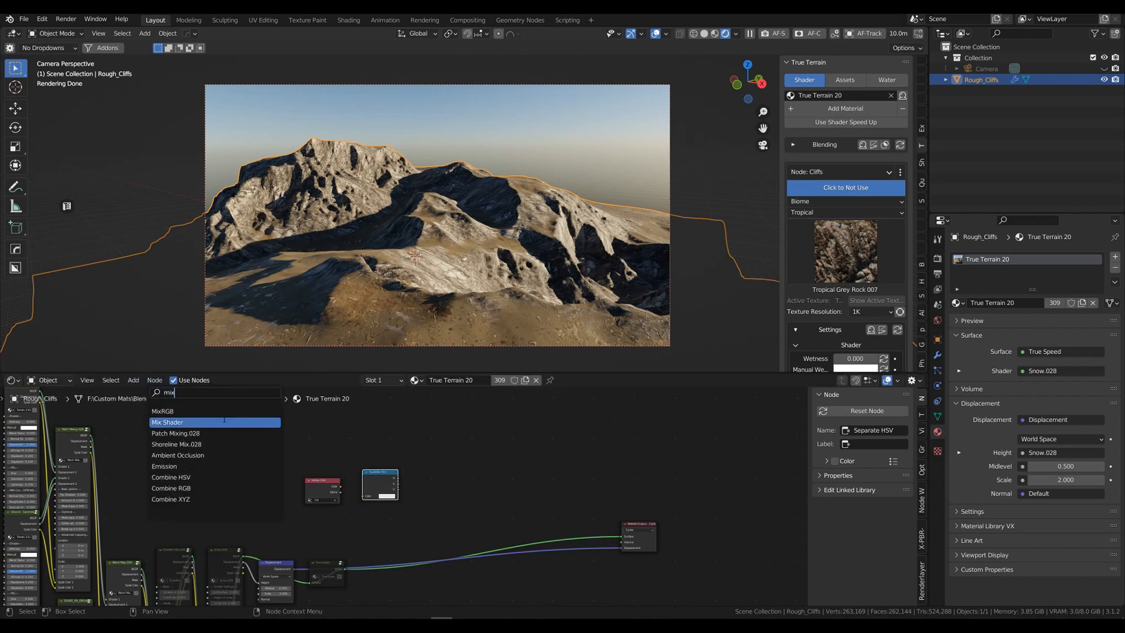
click(215, 423)
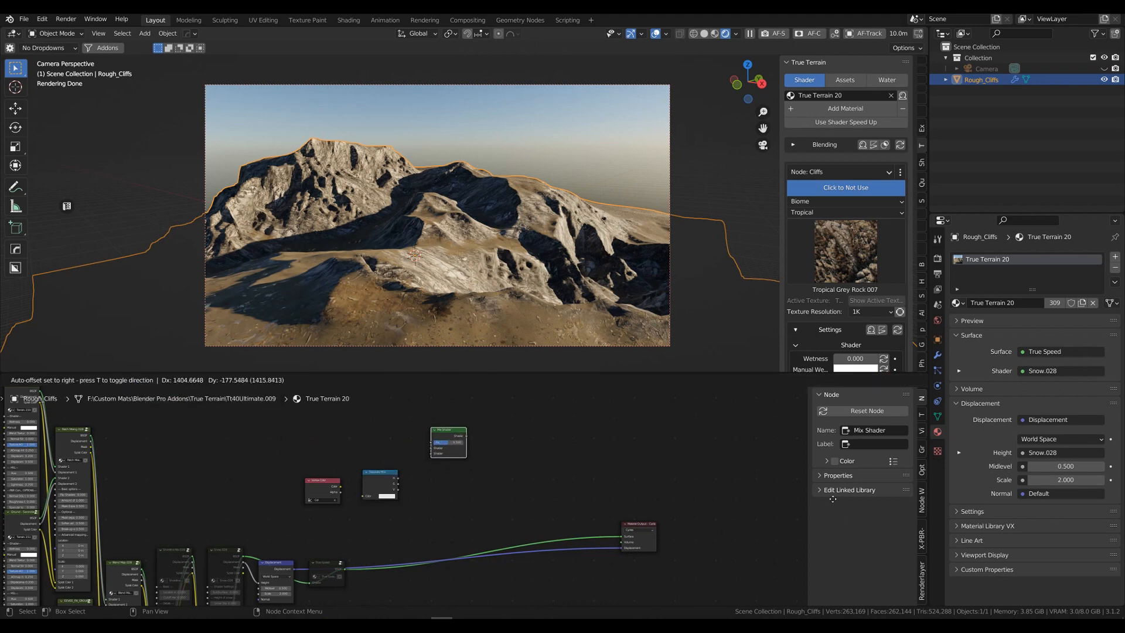
click(448, 443)
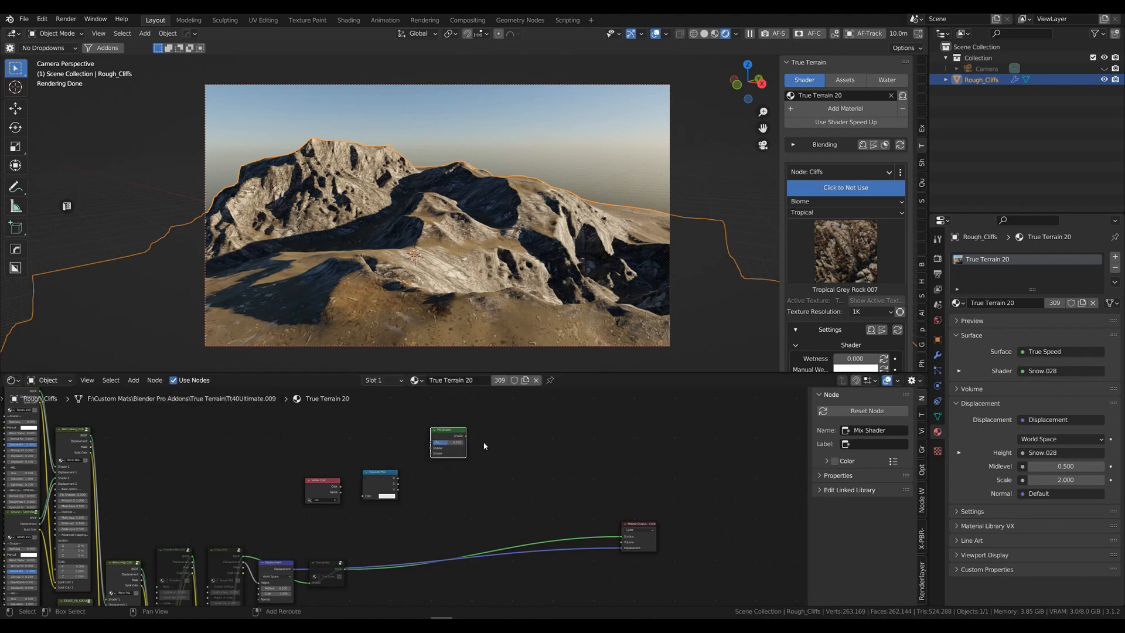
key(shift+d)
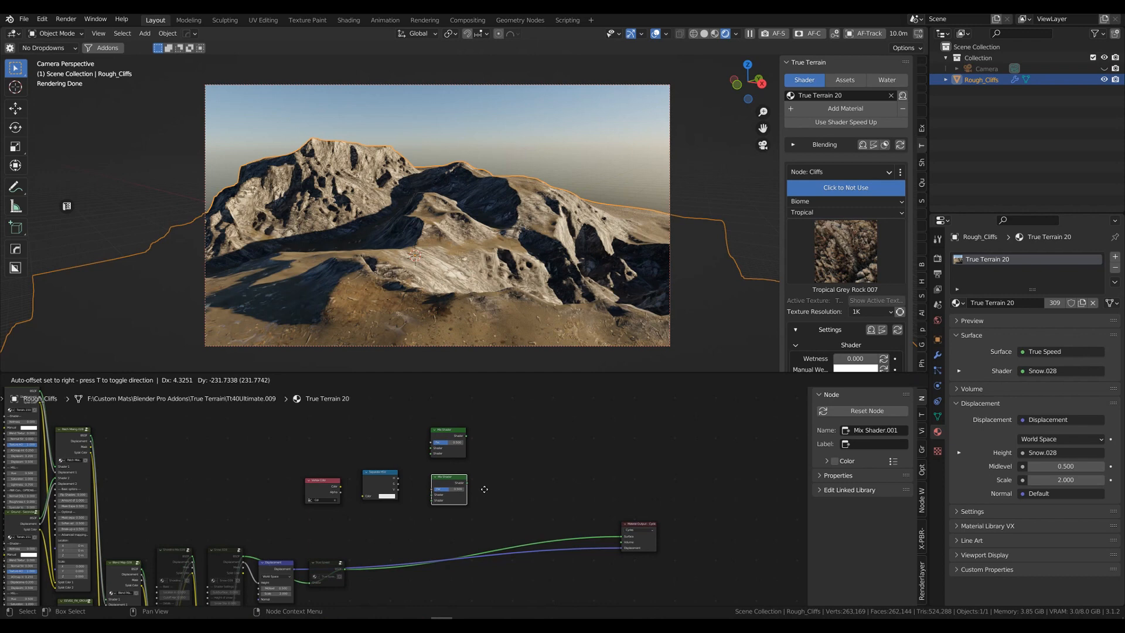
click(534, 471)
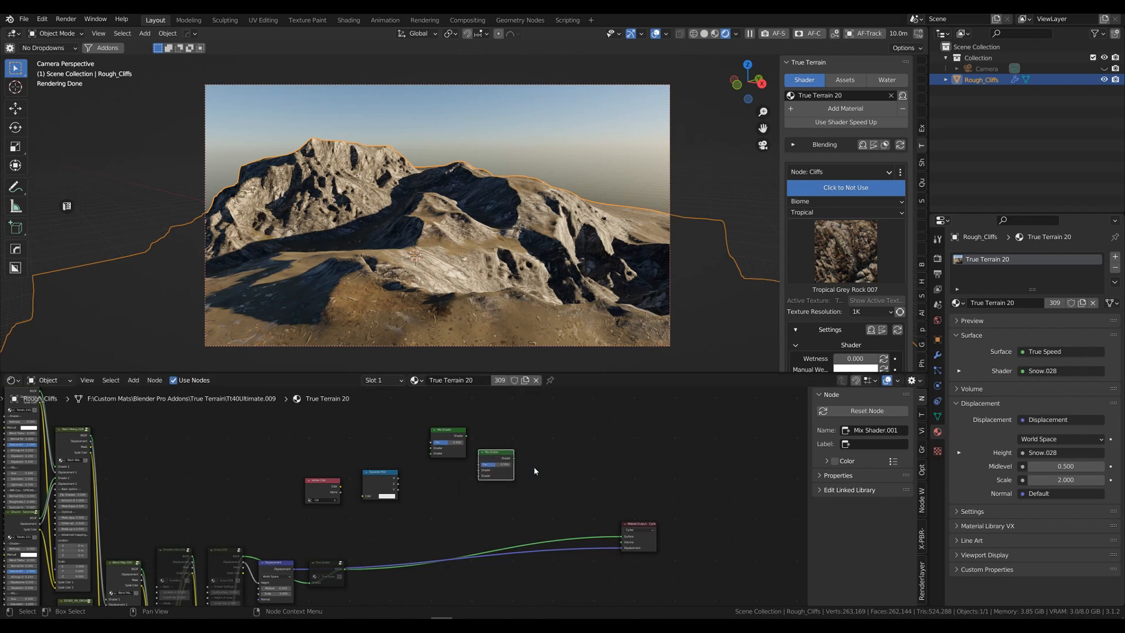
Add a MixRGB node in the empty space below the displacement link and place a duplicate beside it
click(137, 382)
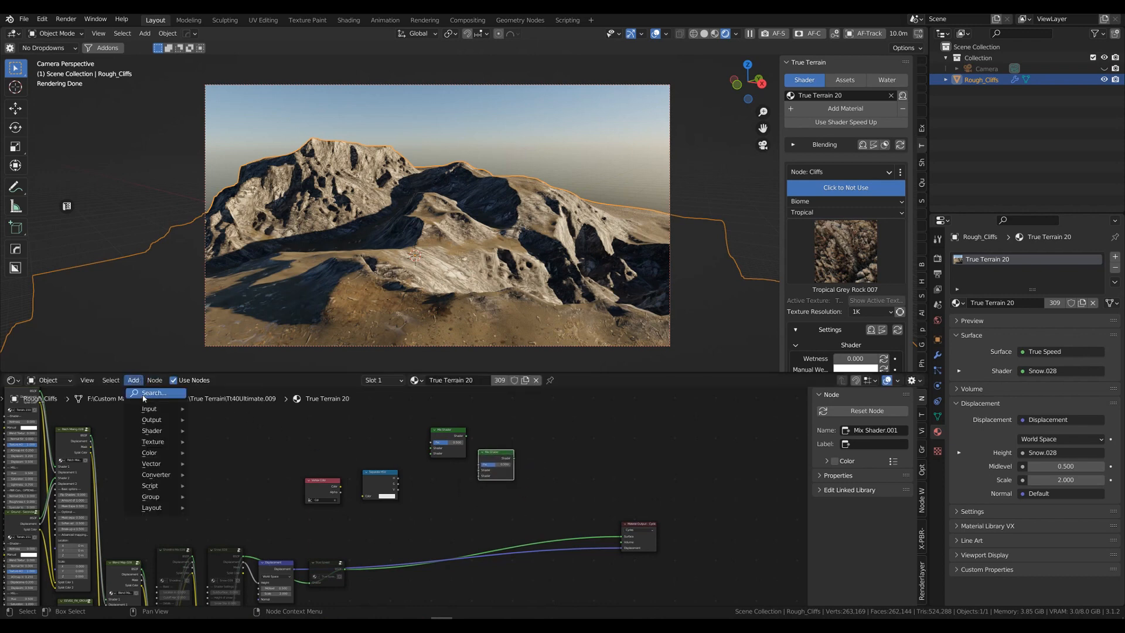
click(138, 393)
text(mix)
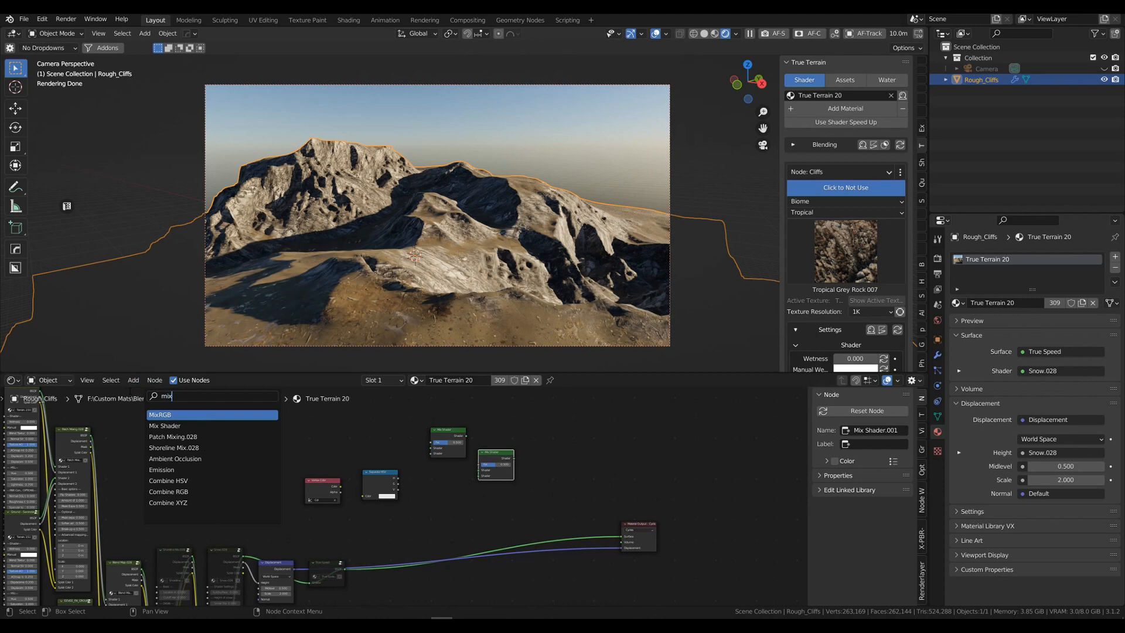
click(166, 415)
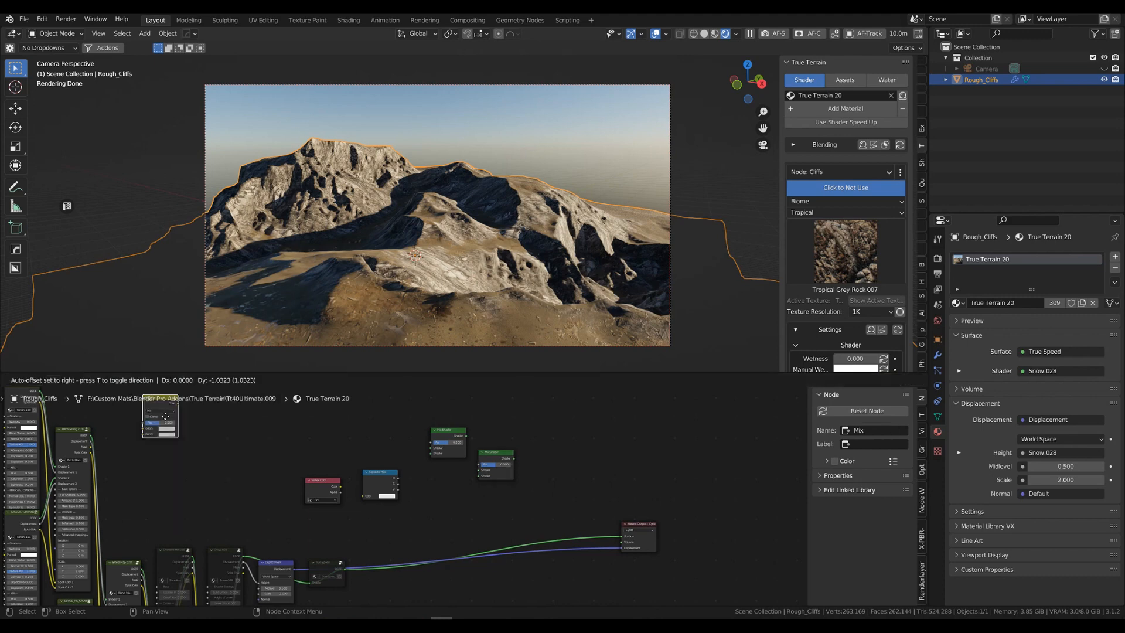
click(251, 439)
drag(232, 421, 497, 573)
scroll(545, 579, down, 5)
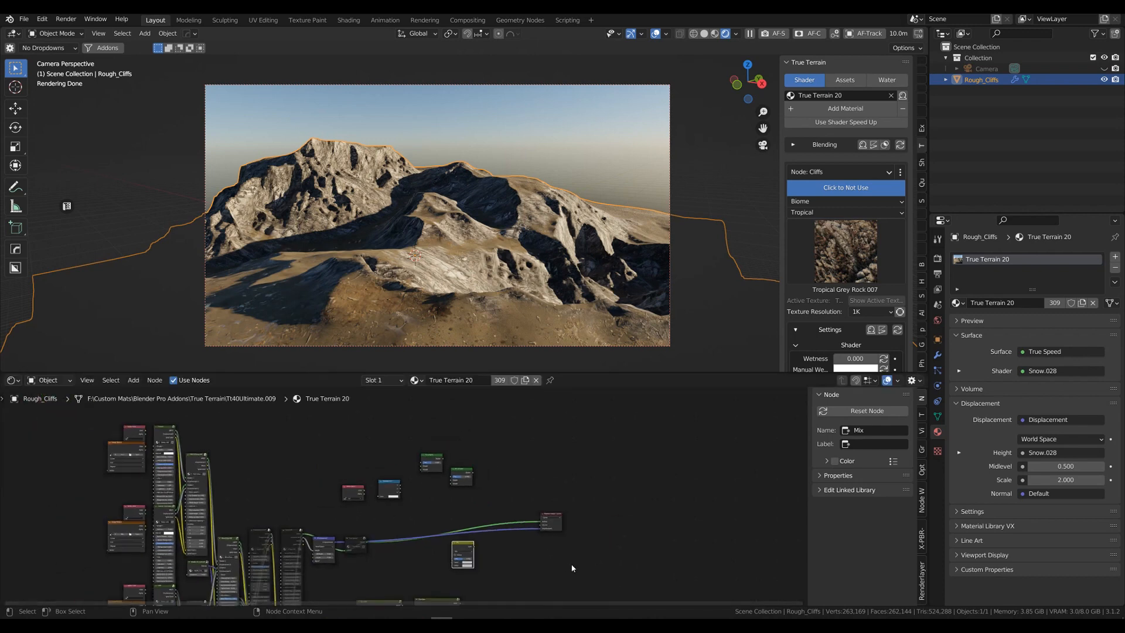
key(shift+d)
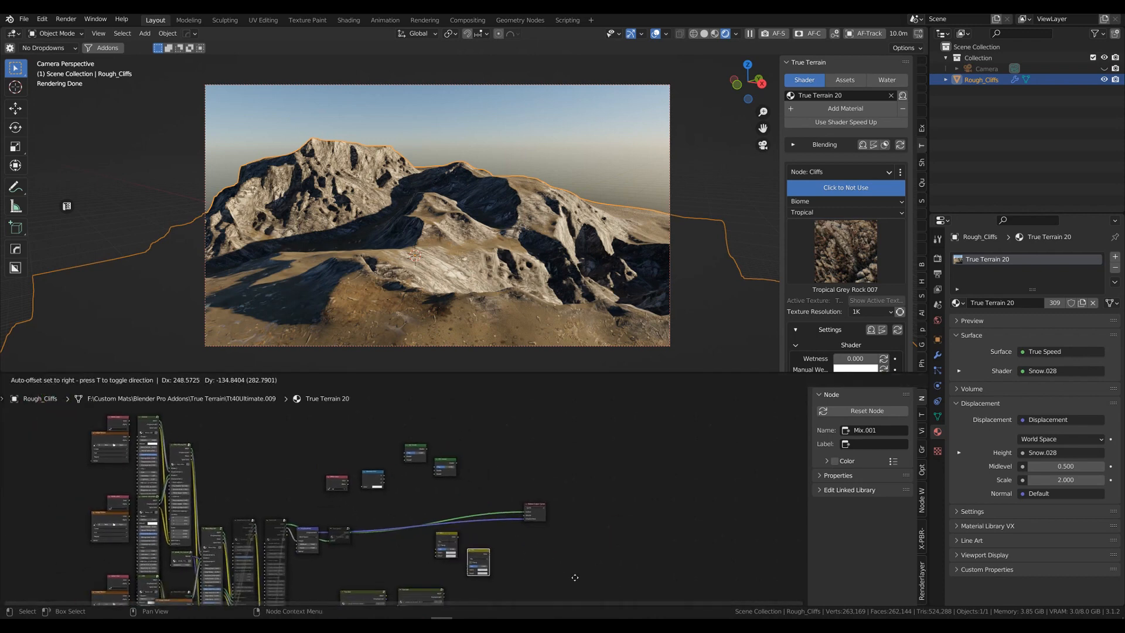
click(575, 572)
scroll(644, 566, up, 2)
middle_drag(664, 566, 644, 522)
scroll(673, 534, down, 5)
scroll(392, 507, up, 2)
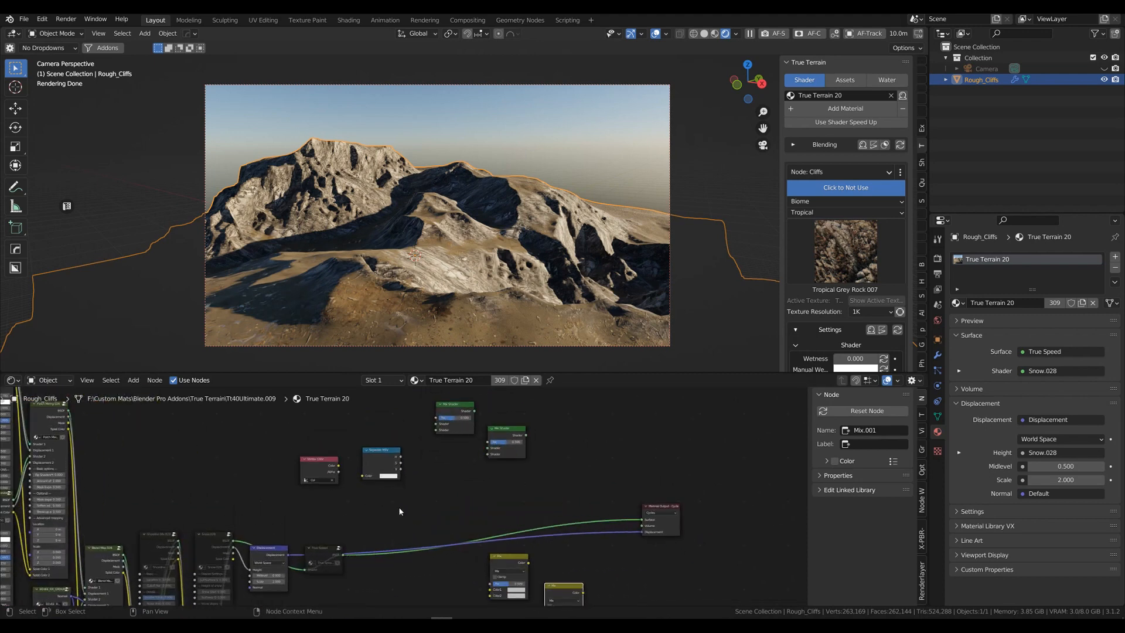
scroll(377, 527, up, 1)
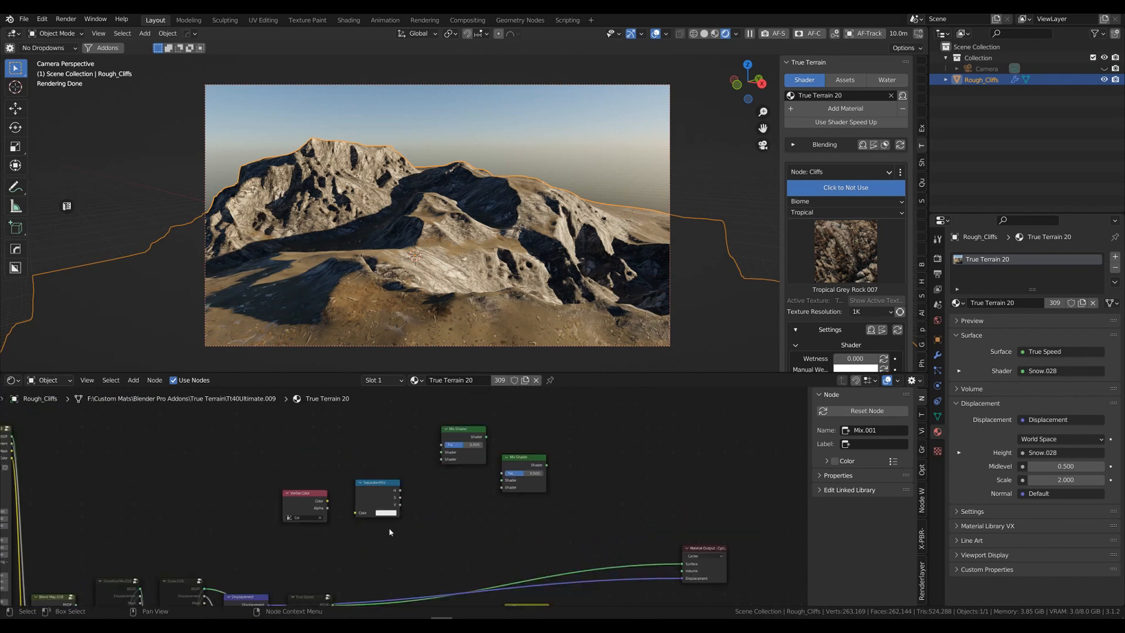
Enlarge the Shader Editor and show the terrain's vertex color layers in its mesh data properties
drag(592, 373, 592, 272)
scroll(634, 461, up, 1)
middle_drag(633, 459, 619, 443)
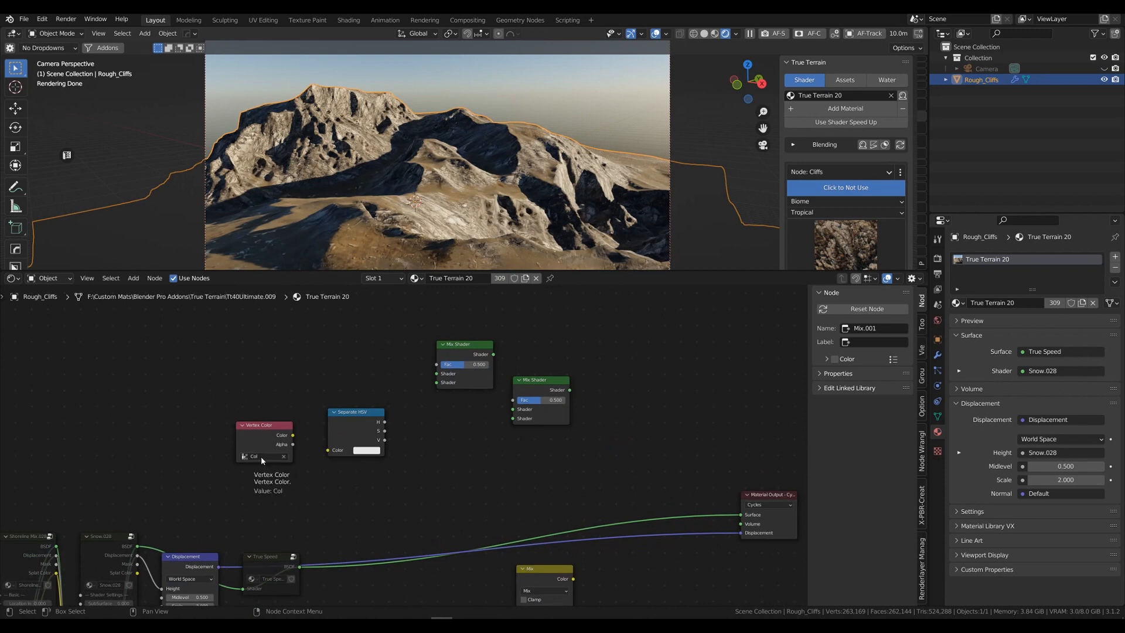
click(937, 416)
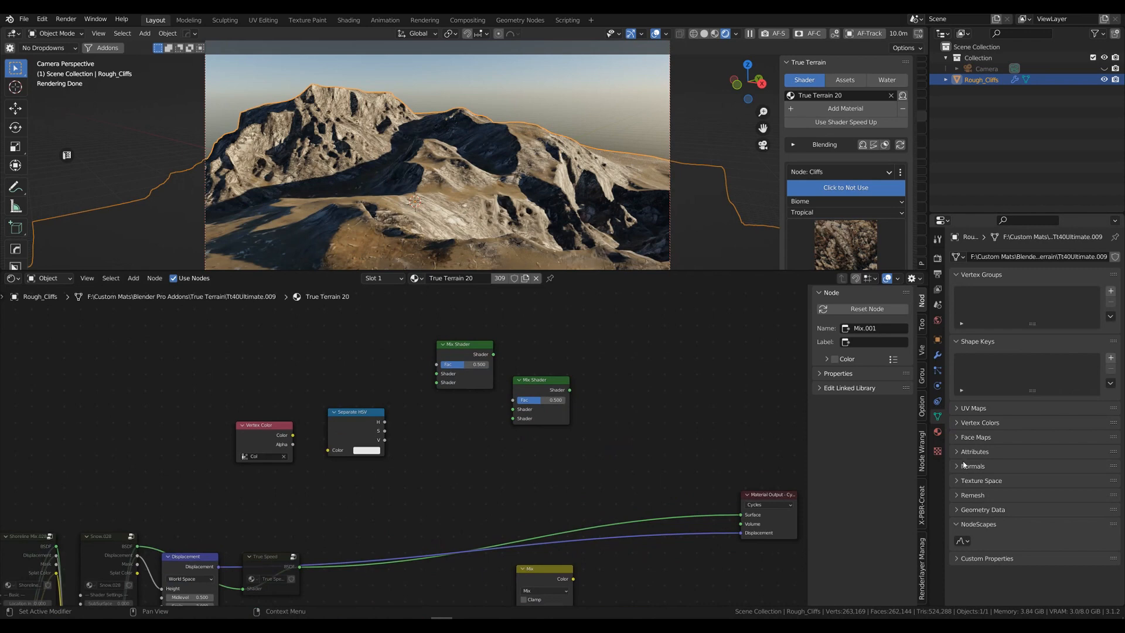
click(963, 424)
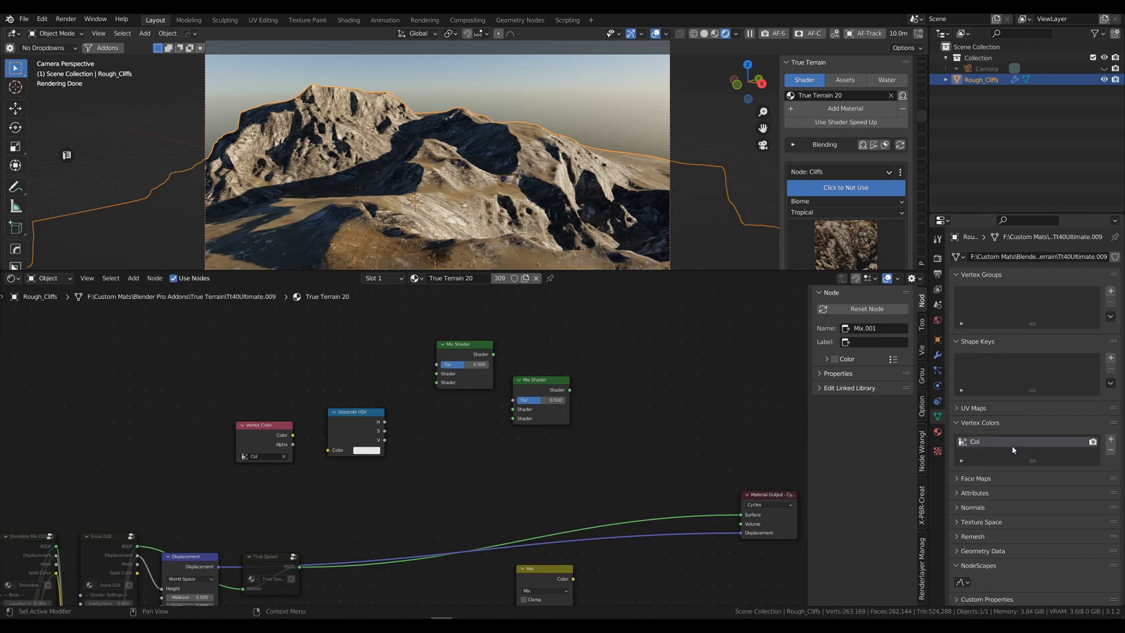
Try feeding the Vertex Color node's Color into Separate HSV, and delete the Separate HSV node
drag(292, 437, 328, 450)
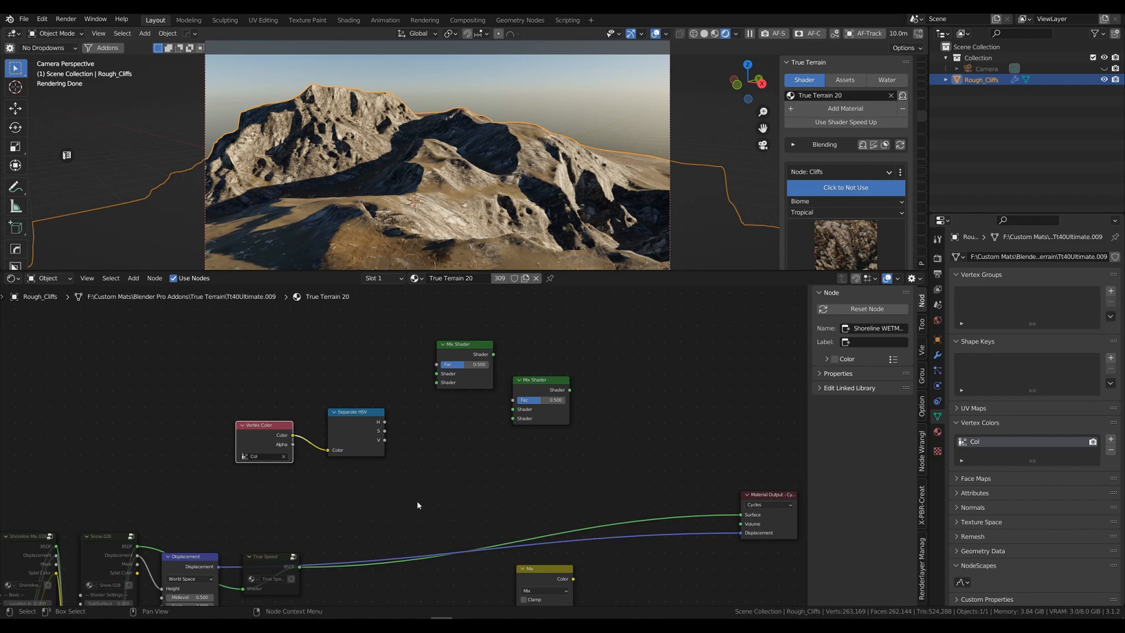
click(336, 413)
click(336, 413)
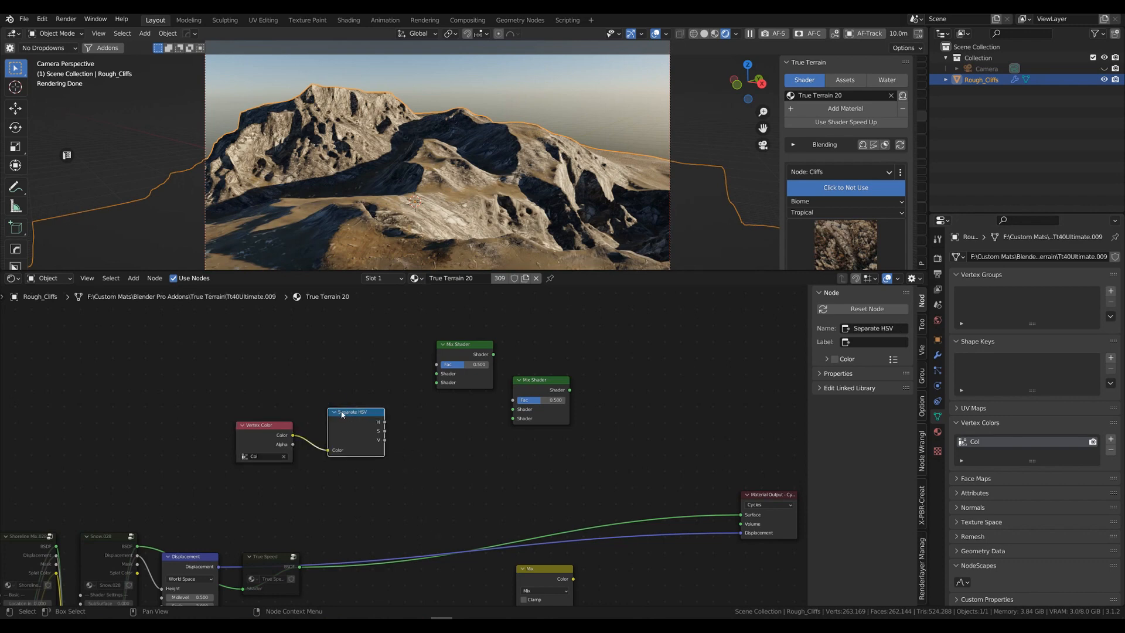
key(x)
Add a Separate RGB node beside the Vertex Color node and feed the Color output into its Image input
click(134, 279)
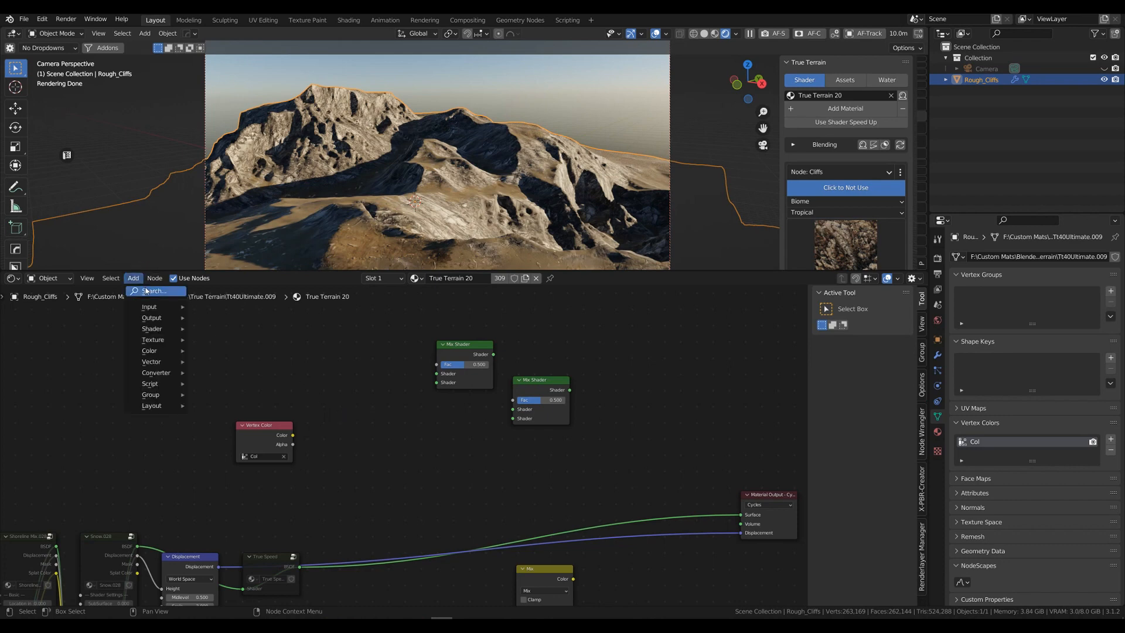
click(147, 290)
text(sep)
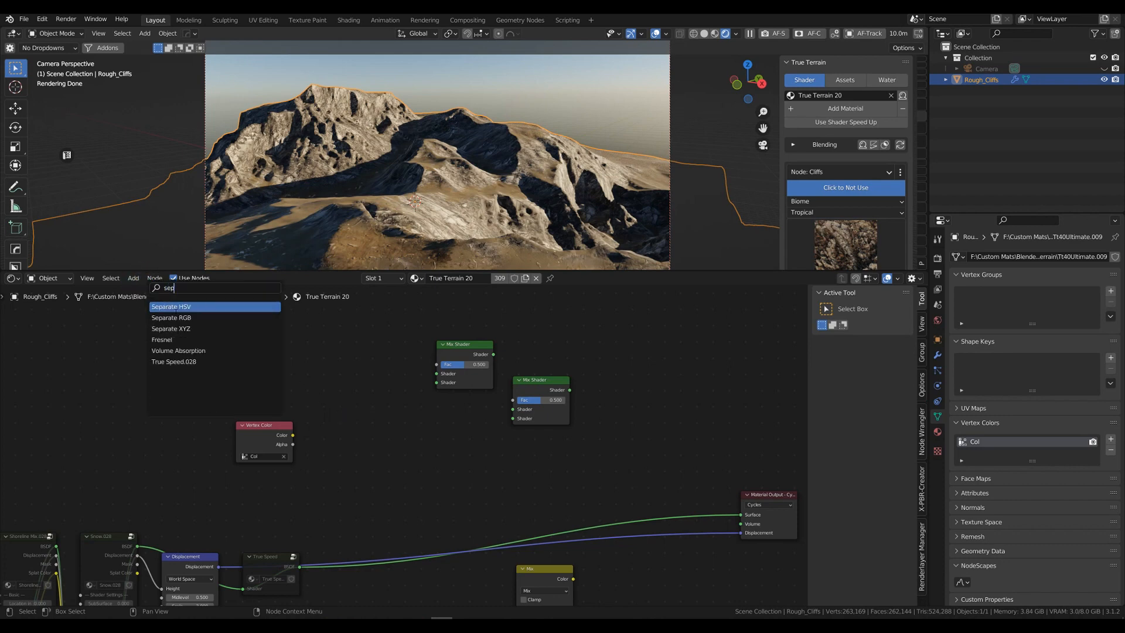
click(172, 318)
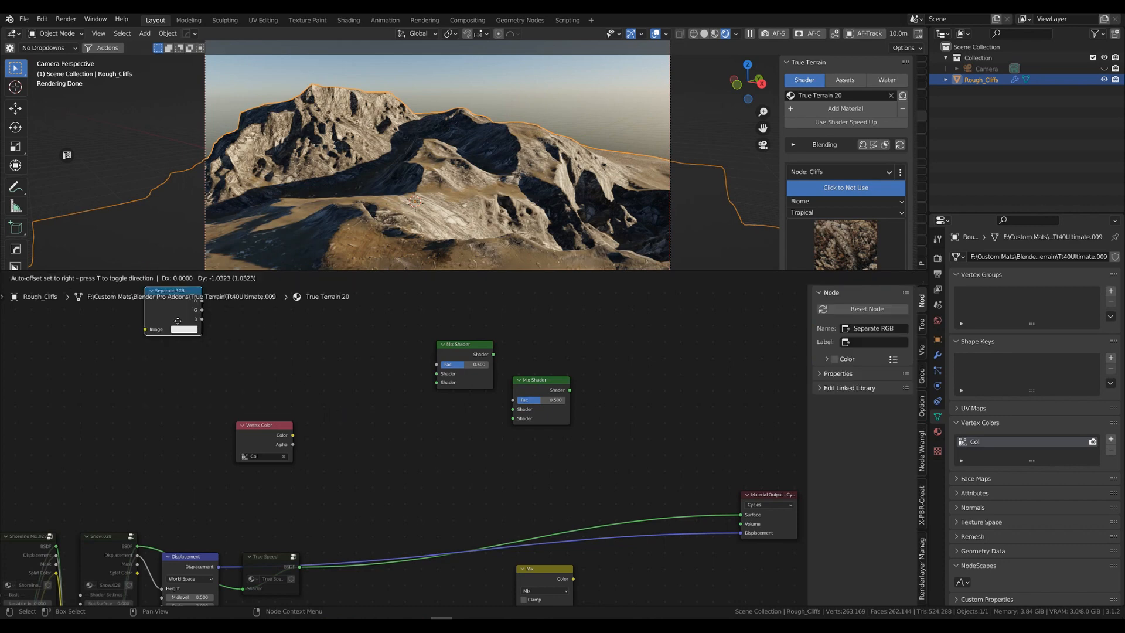
click(426, 484)
drag(295, 437, 360, 436)
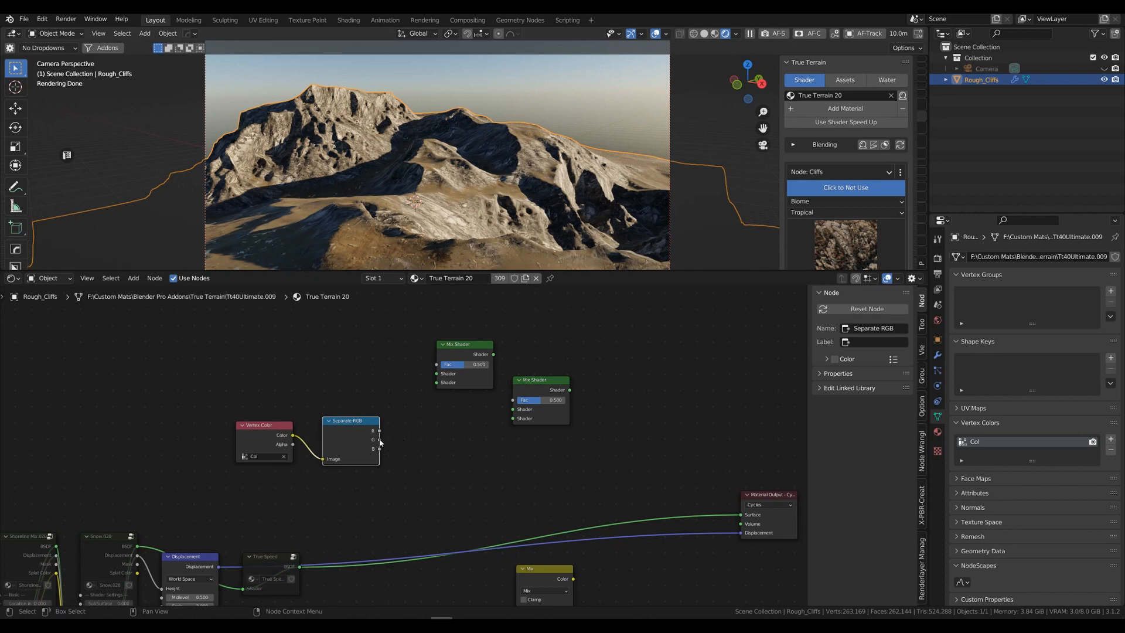
Drive the first Mix Shader's Fac with Separate RGB's G output and move True Speed's surface link to its first Shader input
drag(379, 439, 438, 366)
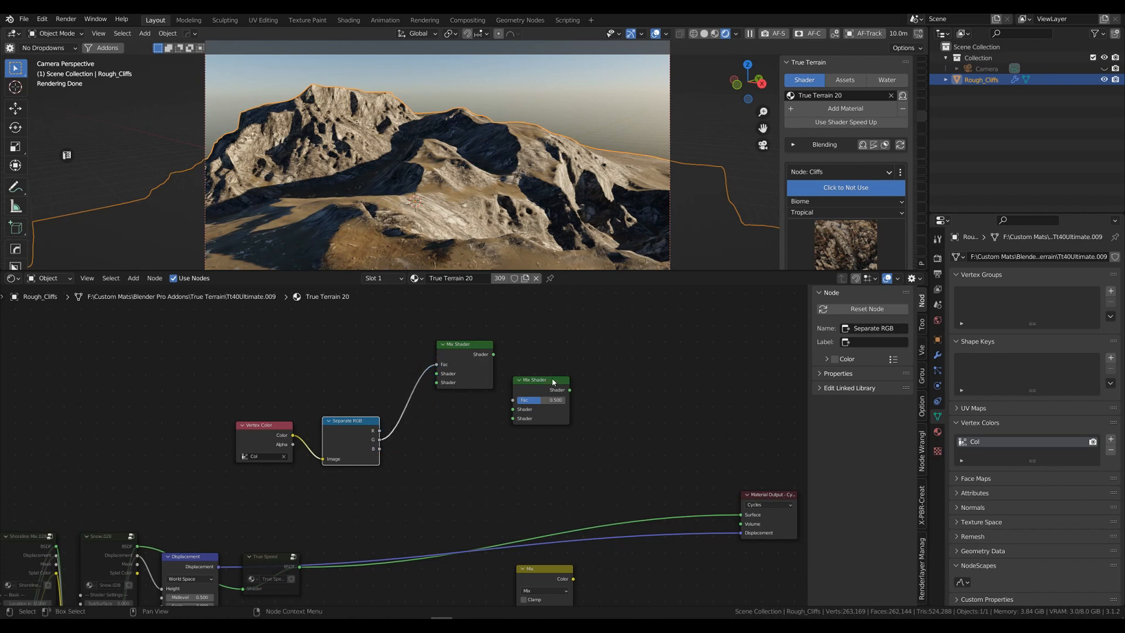
drag(554, 382, 600, 388)
drag(740, 515, 440, 376)
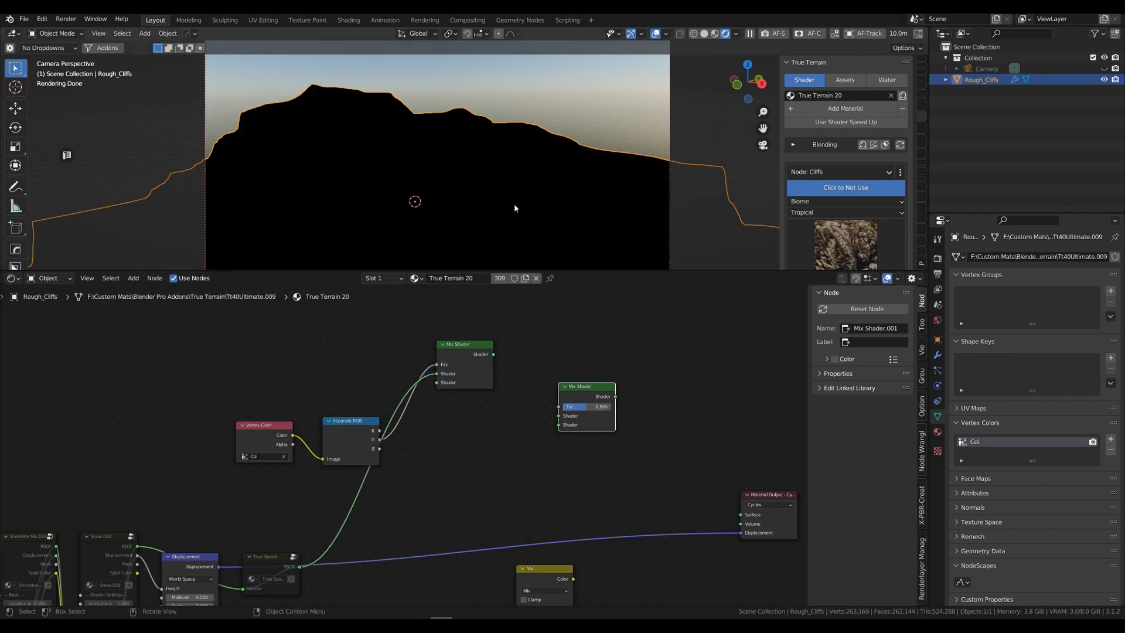
Connect the first Mix Shader's output to the Surface input of the Material Output
middle_drag(523, 471, 514, 439)
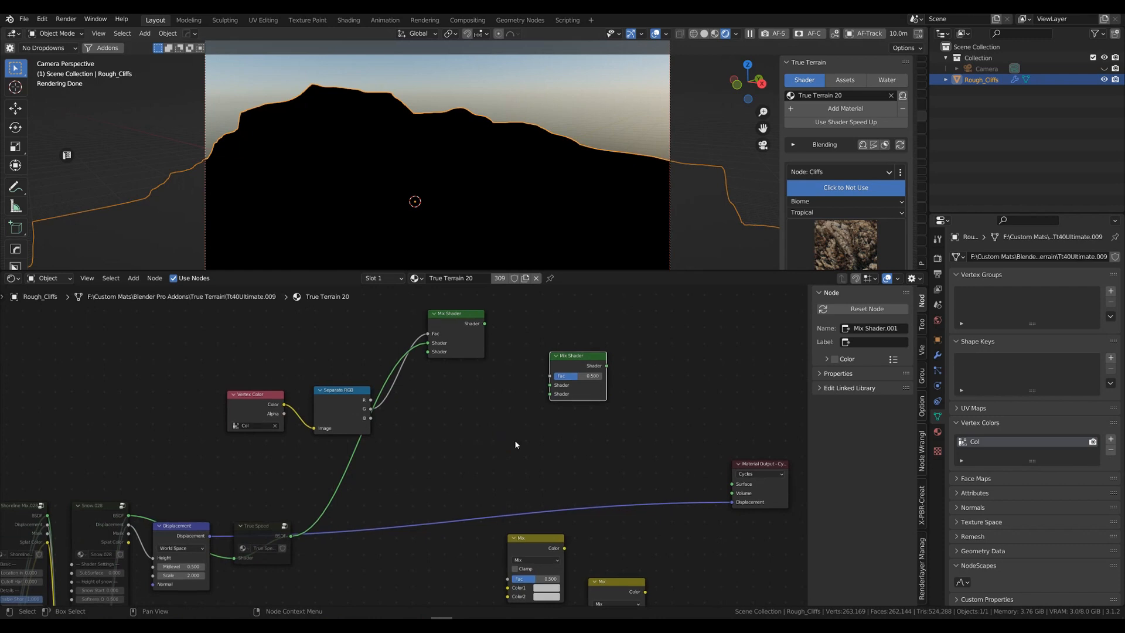
scroll(515, 446, down, 4)
middle_drag(444, 548, 470, 529)
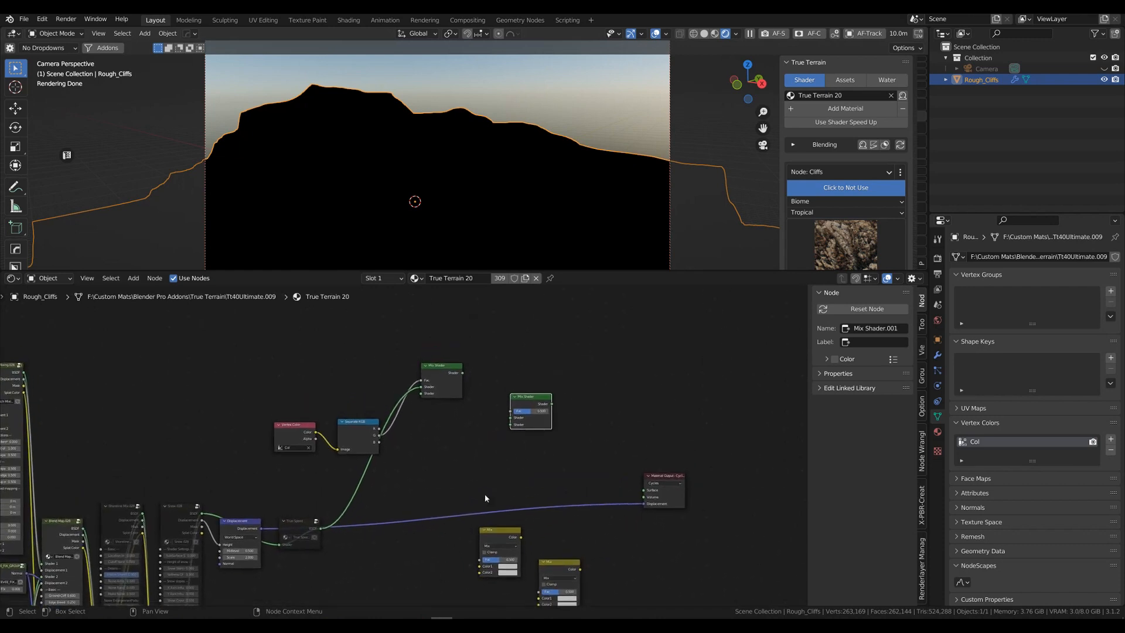
drag(463, 373, 645, 491)
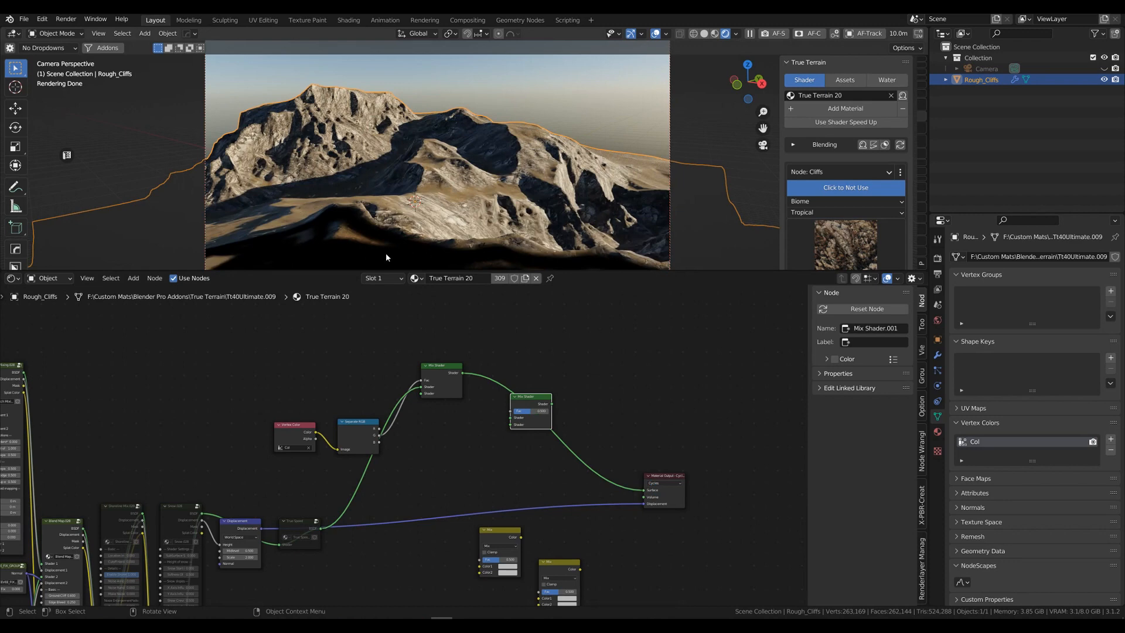
Move the orange dirt with stones node closer to the graph and feed its BSDF into the first Mix Shader's second Shader input
scroll(409, 559, down, 1)
middle_drag(409, 559, 409, 443)
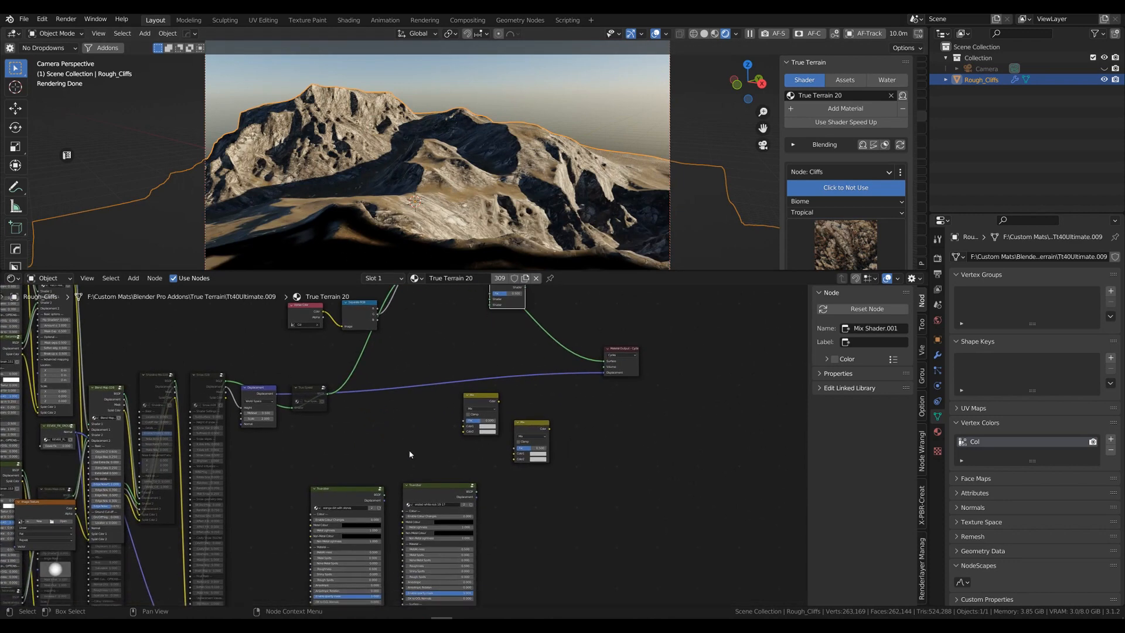
scroll(523, 535, up, 1)
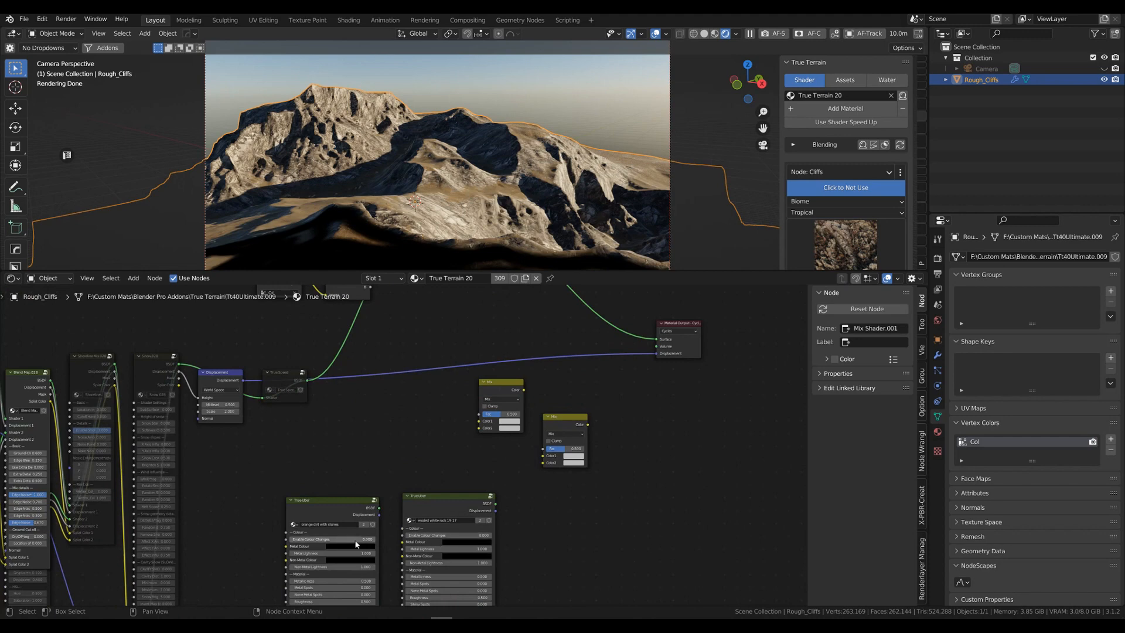
middle_drag(336, 429, 321, 462)
click(328, 535)
drag(329, 535, 248, 505)
middle_drag(368, 424, 359, 498)
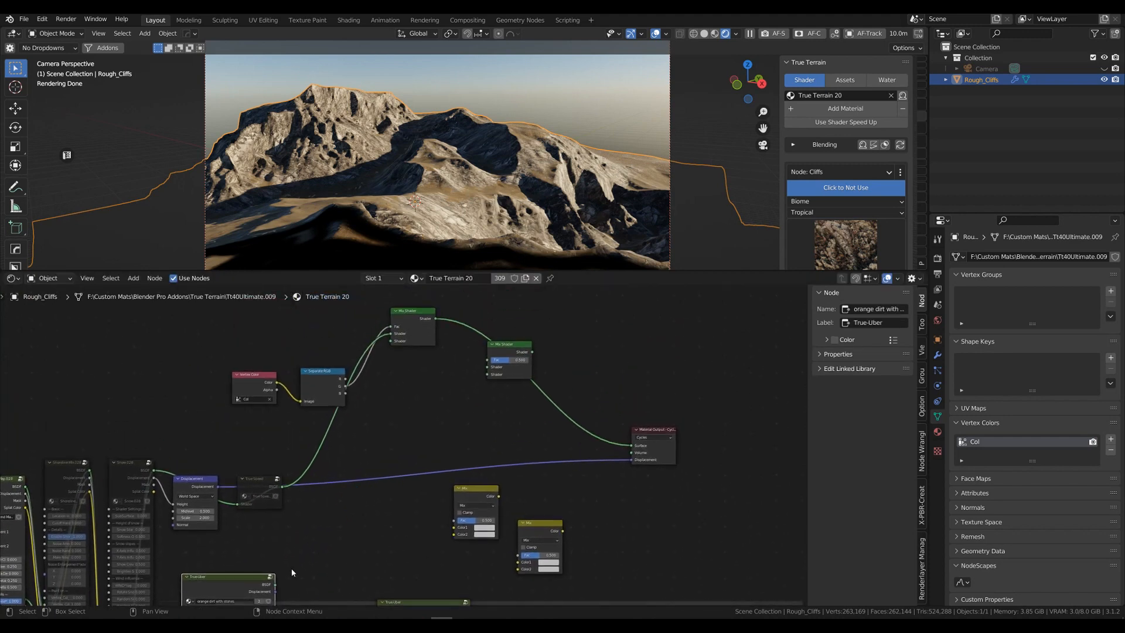
drag(275, 584, 393, 334)
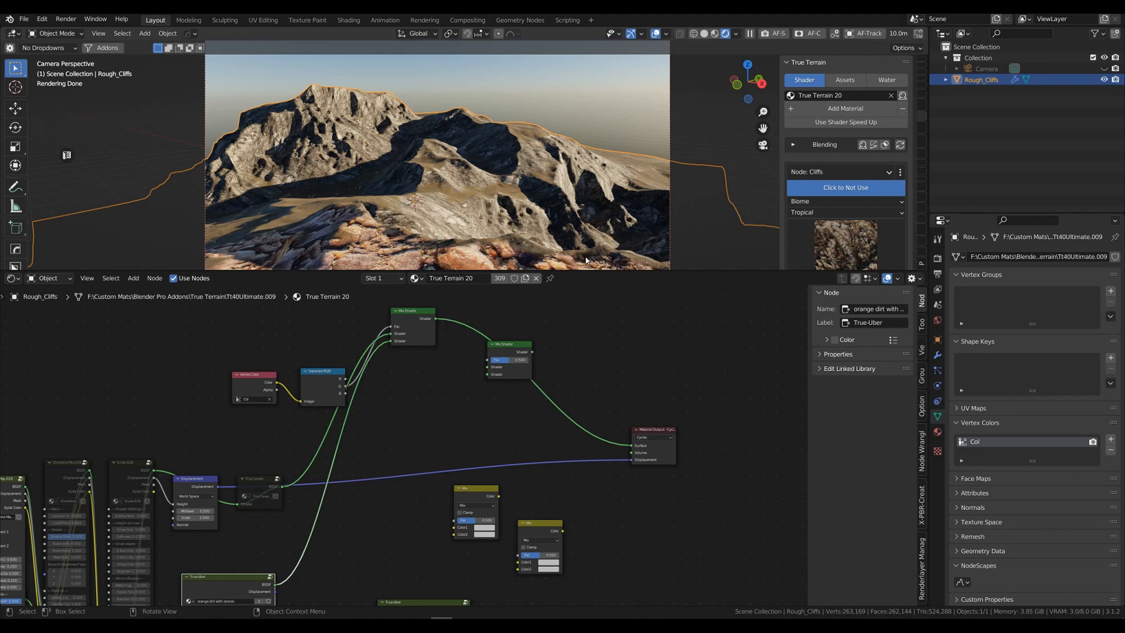
Enlarge the 3D viewport and move the Material Output's Surface link to the second Mix Shader's first Shader input
drag(592, 271, 595, 381)
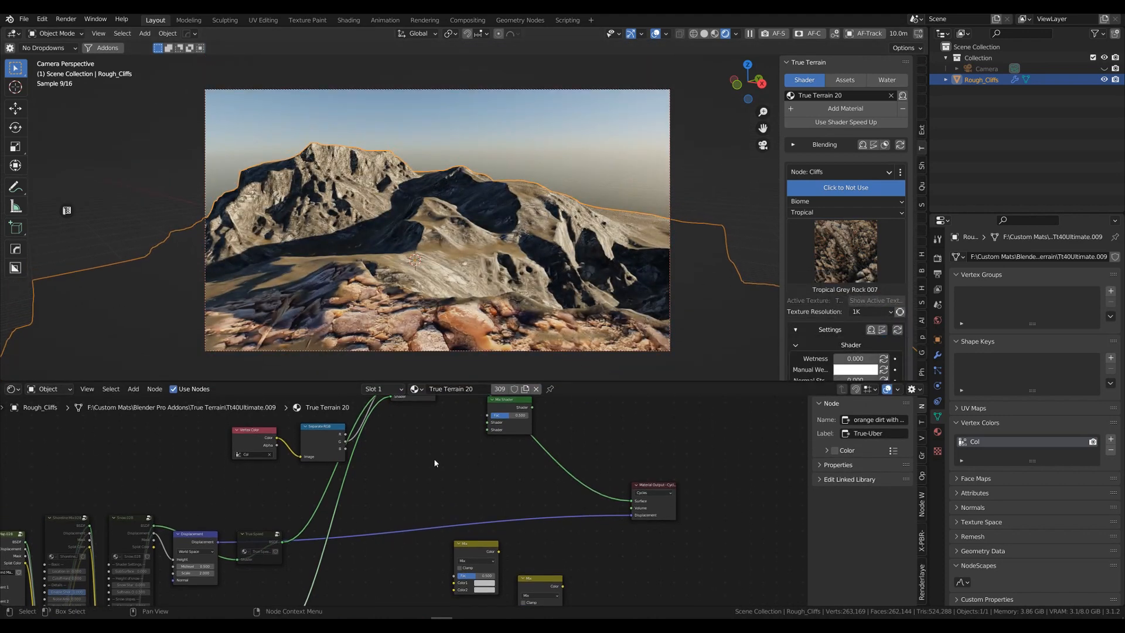
scroll(435, 463, down, 2)
middle_drag(434, 462, 363, 506)
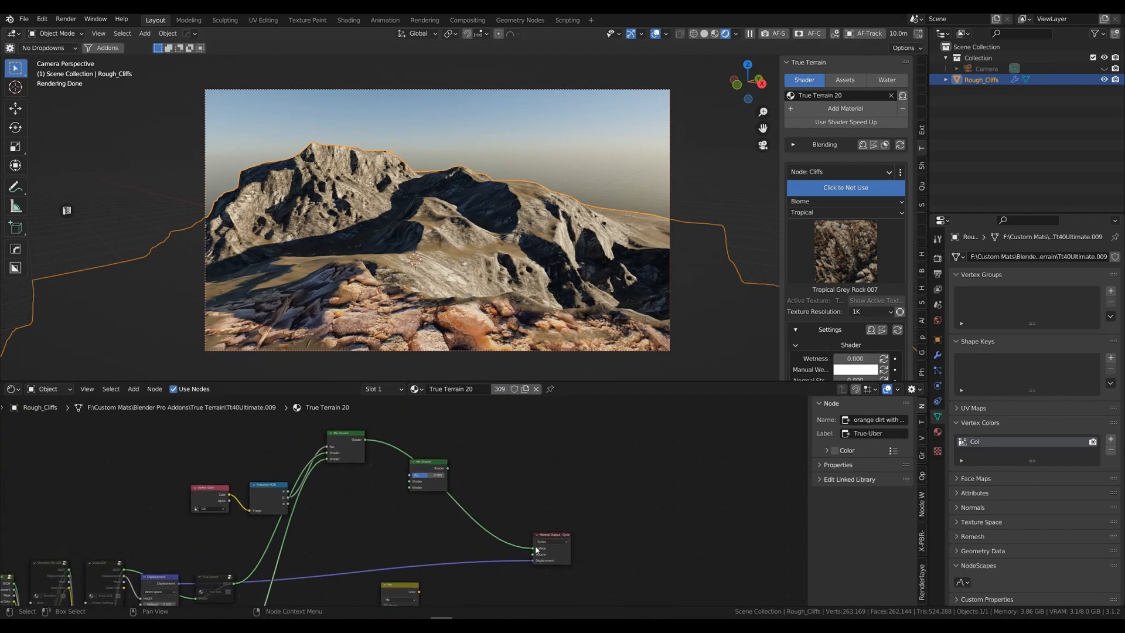
drag(533, 551, 415, 492)
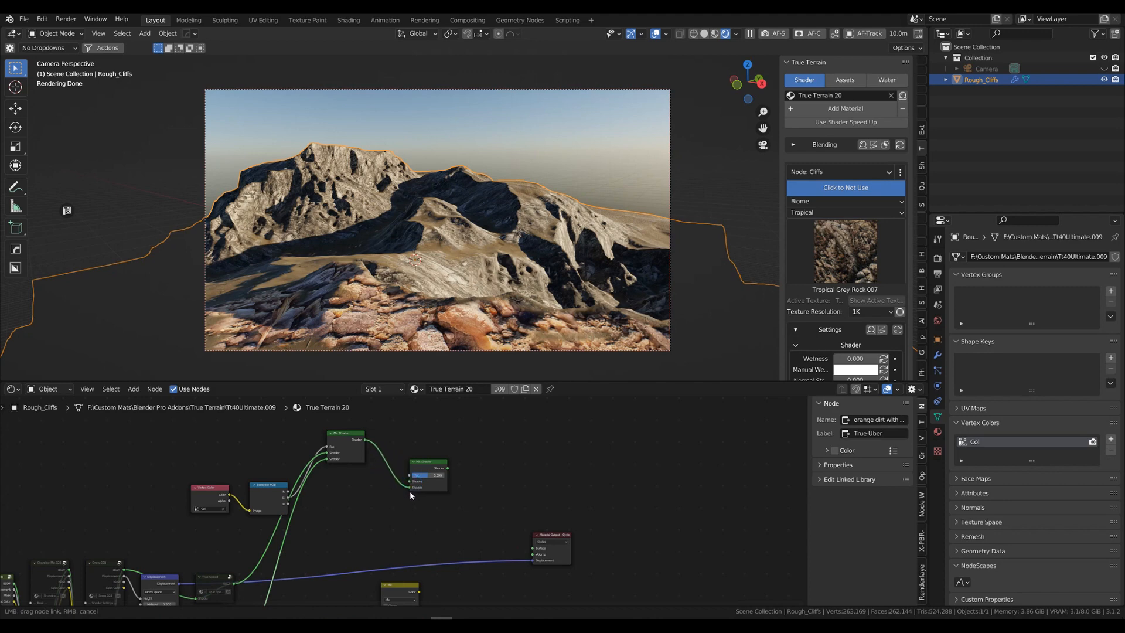
click(412, 484)
drag(409, 482, 410, 481)
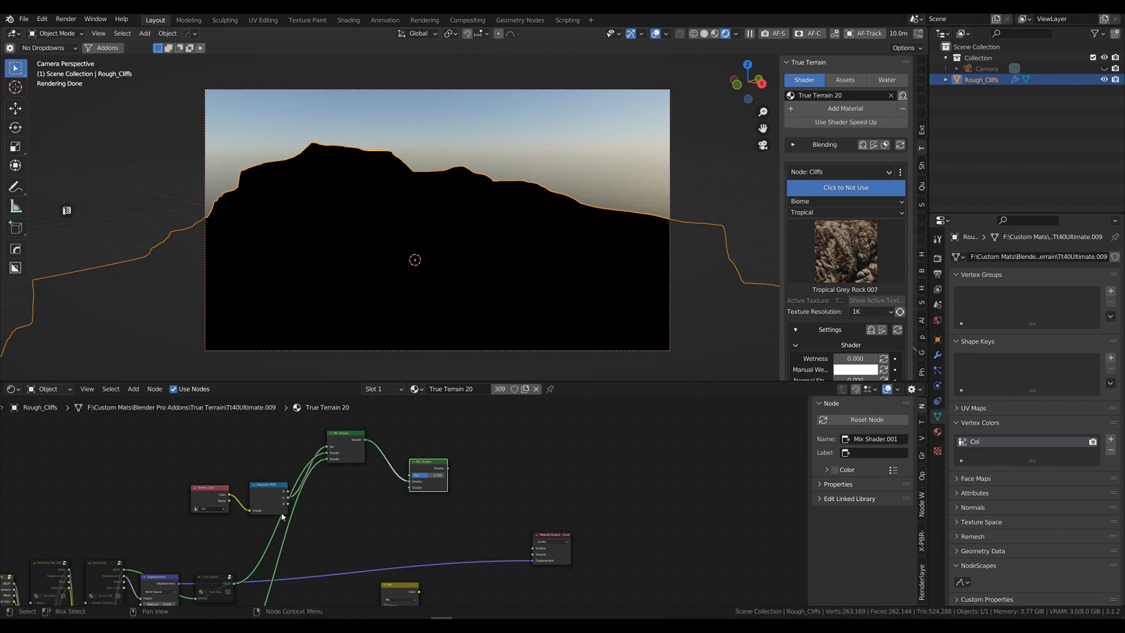
Drive the second Mix Shader's Fac with Separate RGB's B output and connect its Shader output to the Material Output's Surface
drag(289, 508, 412, 478)
middle_drag(437, 515, 439, 463)
drag(437, 448, 522, 533)
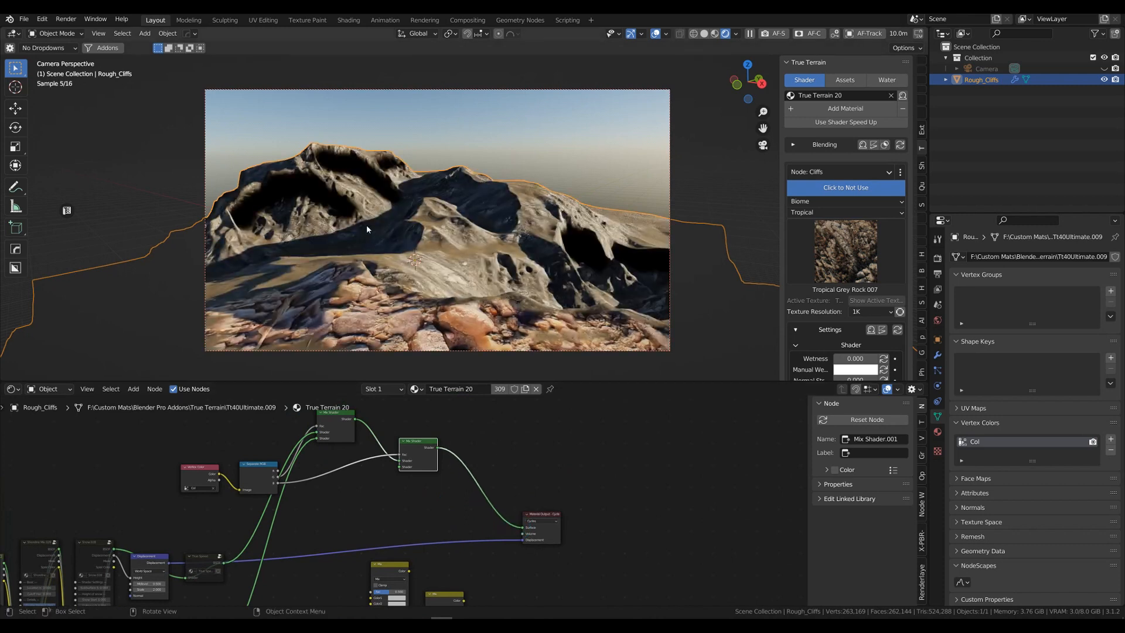
Reposition the eroded white rock node and feed its BSDF into the second Mix Shader's second Shader input
middle_drag(391, 506, 559, 557)
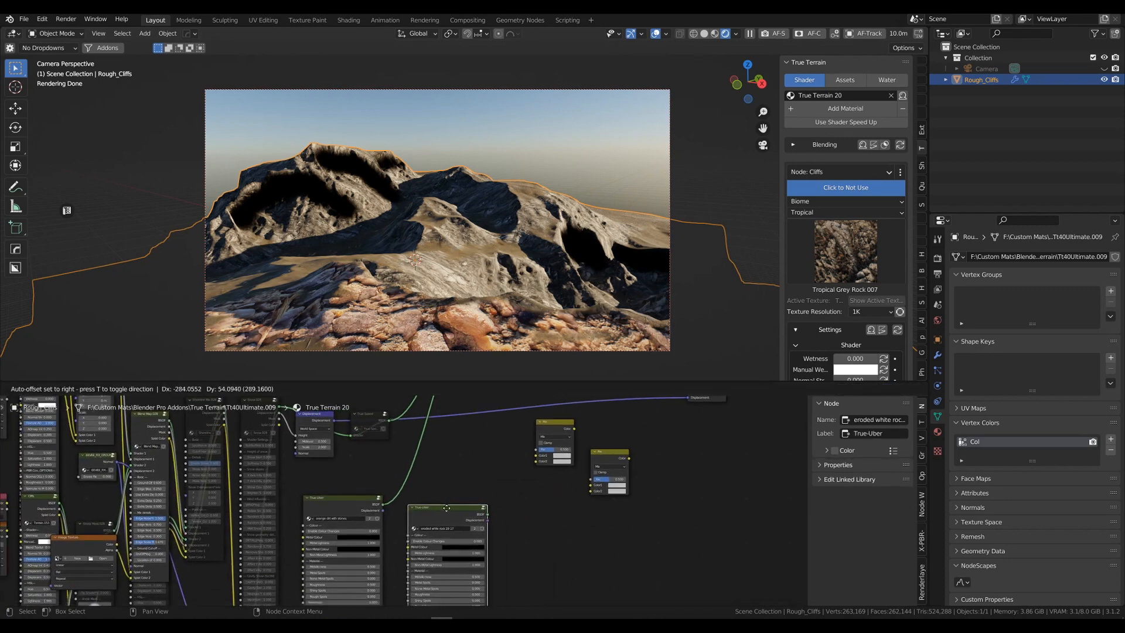
click(438, 503)
middle_drag(540, 519, 404, 586)
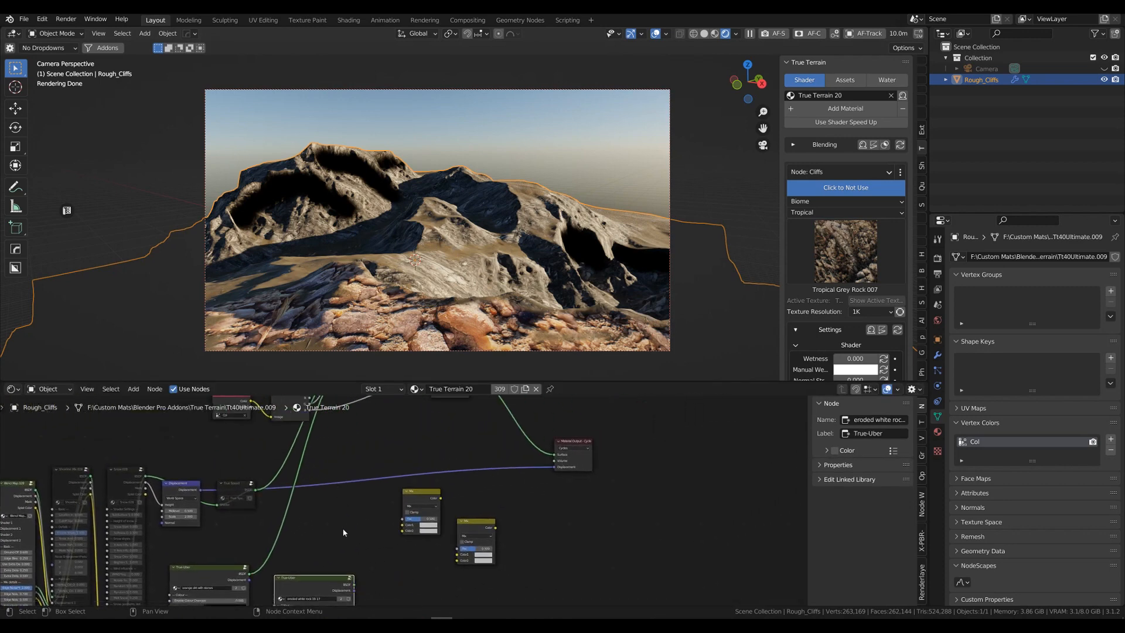
scroll(356, 541, down, 2)
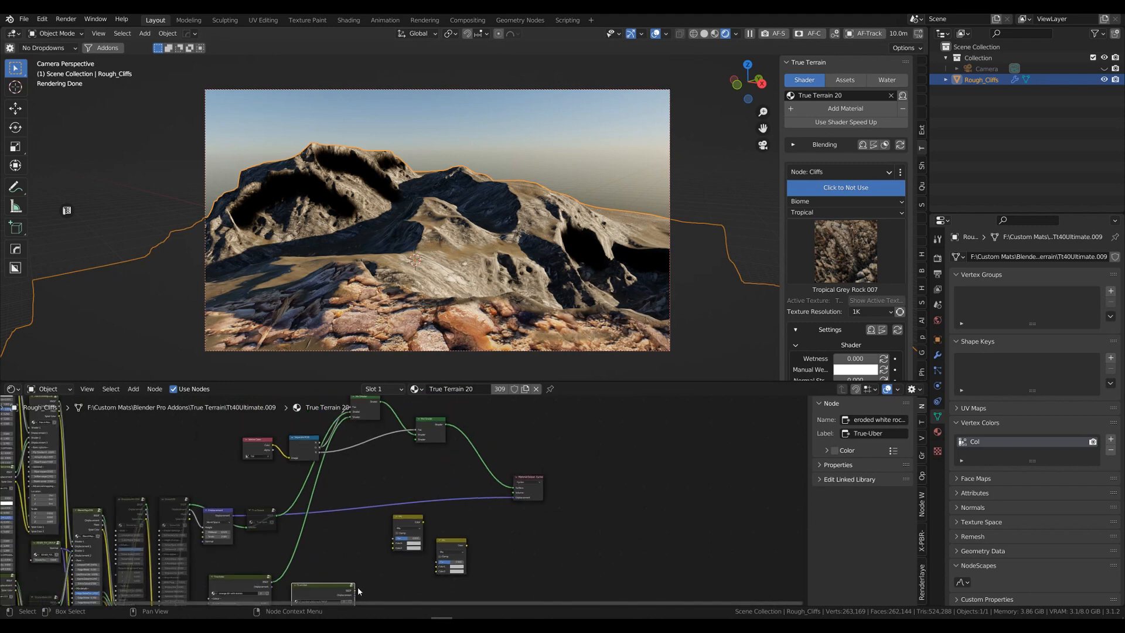
drag(354, 587, 418, 441)
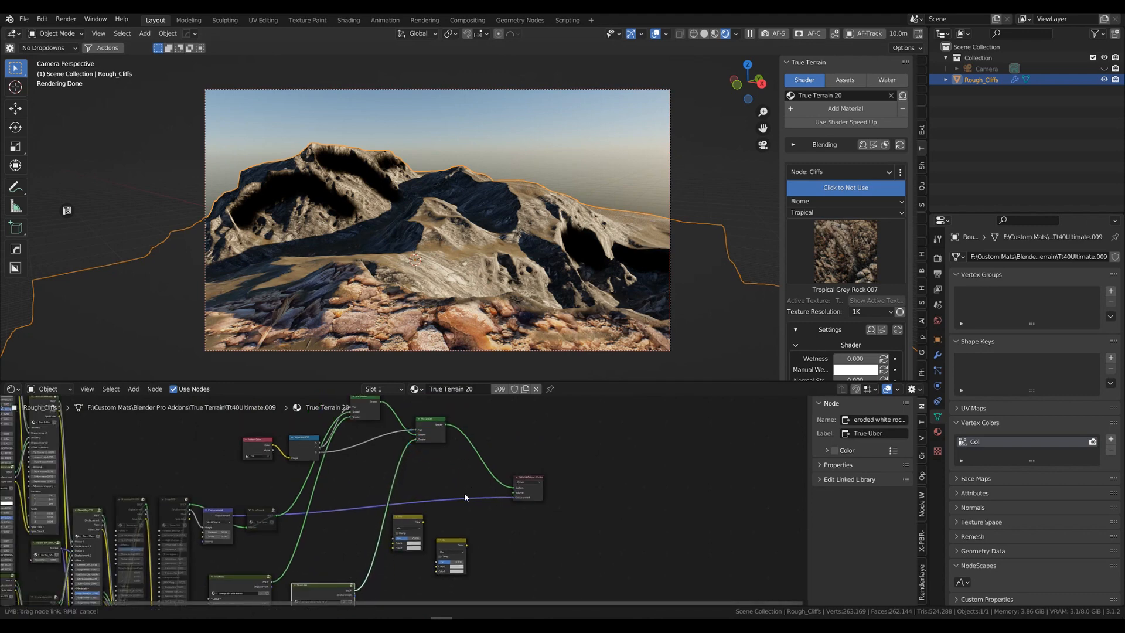
drag(465, 496, 462, 498)
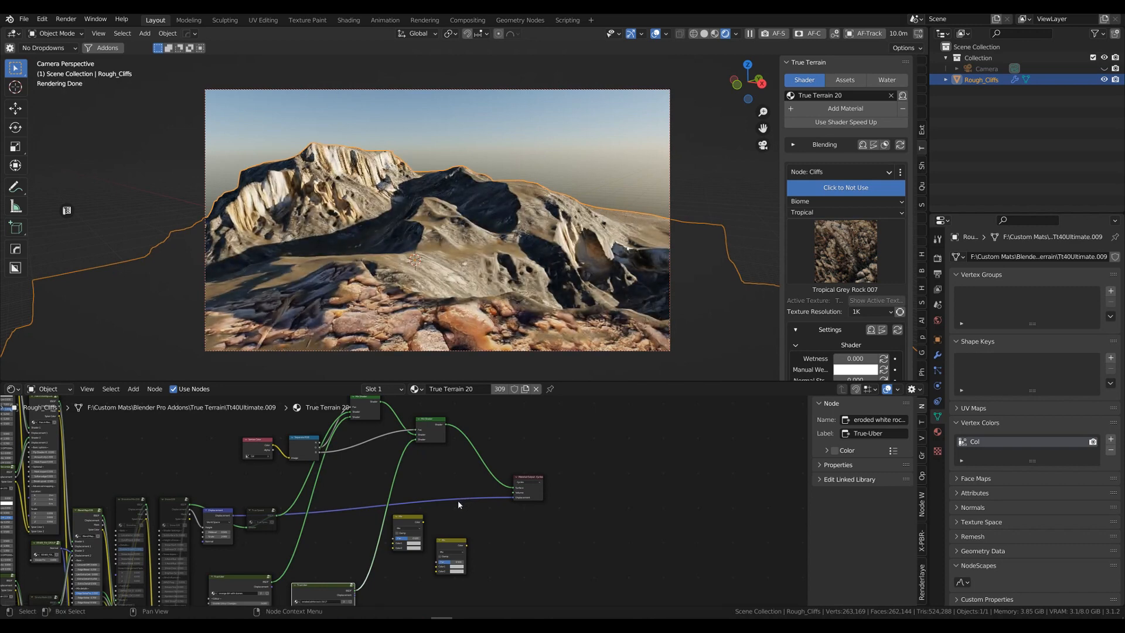
Set Scale textures up to 0.2 on the orange dirt with stones node
middle_drag(557, 529, 720, 386)
mouse_move(600, 522)
middle_down()
mouse_move(608, 487)
mouse_move(593, 521)
middle_up()
scroll(572, 519, up, 10)
middle_drag(733, 494, 715, 558)
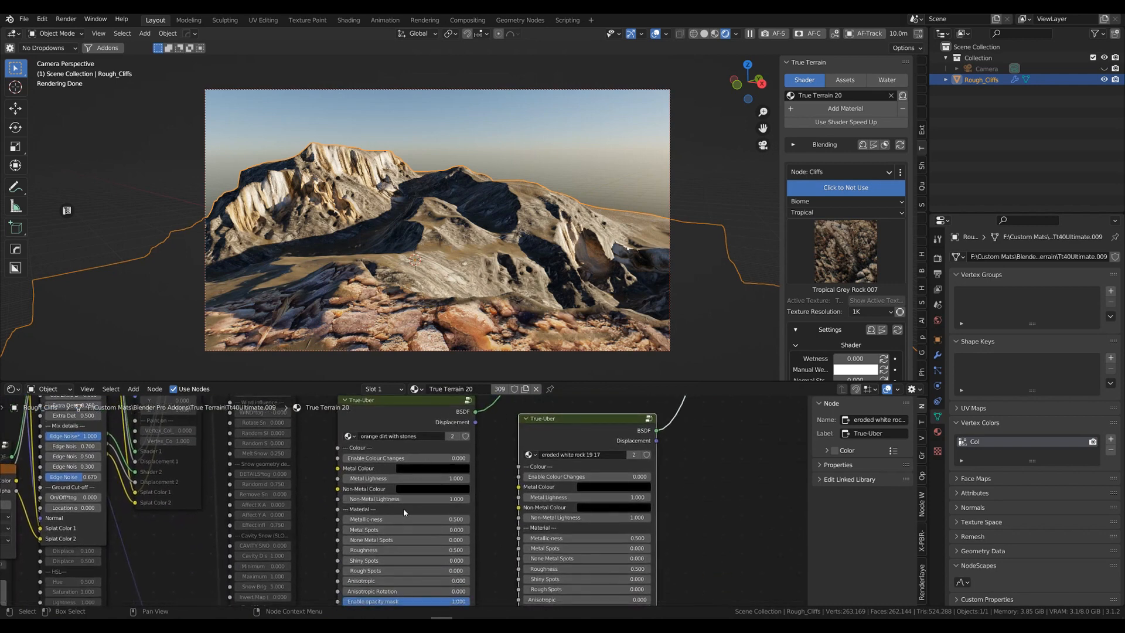
scroll(403, 508, down, 1)
scroll(403, 515, down, 1)
mouse_move(455, 554)
middle_down()
mouse_move(495, 432)
mouse_move(493, 583)
middle_up()
scroll(493, 454, up, 3)
scroll(491, 493, up, 1)
mouse_move(491, 481)
middle_down()
mouse_move(487, 555)
mouse_move(521, 396)
middle_up()
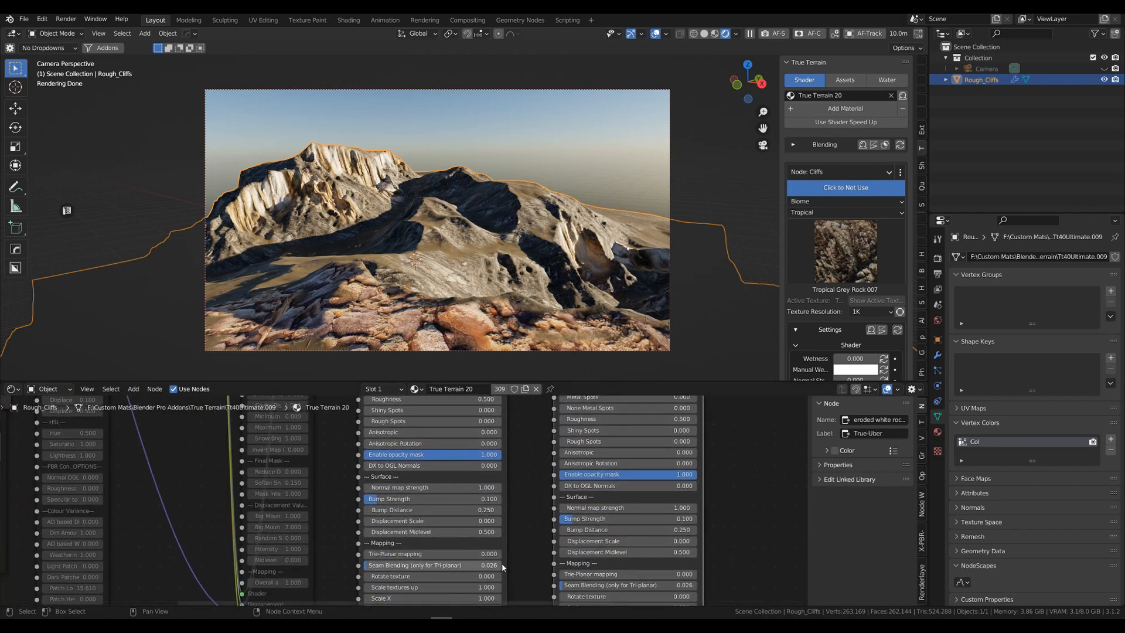
middle_drag(520, 586, 525, 515)
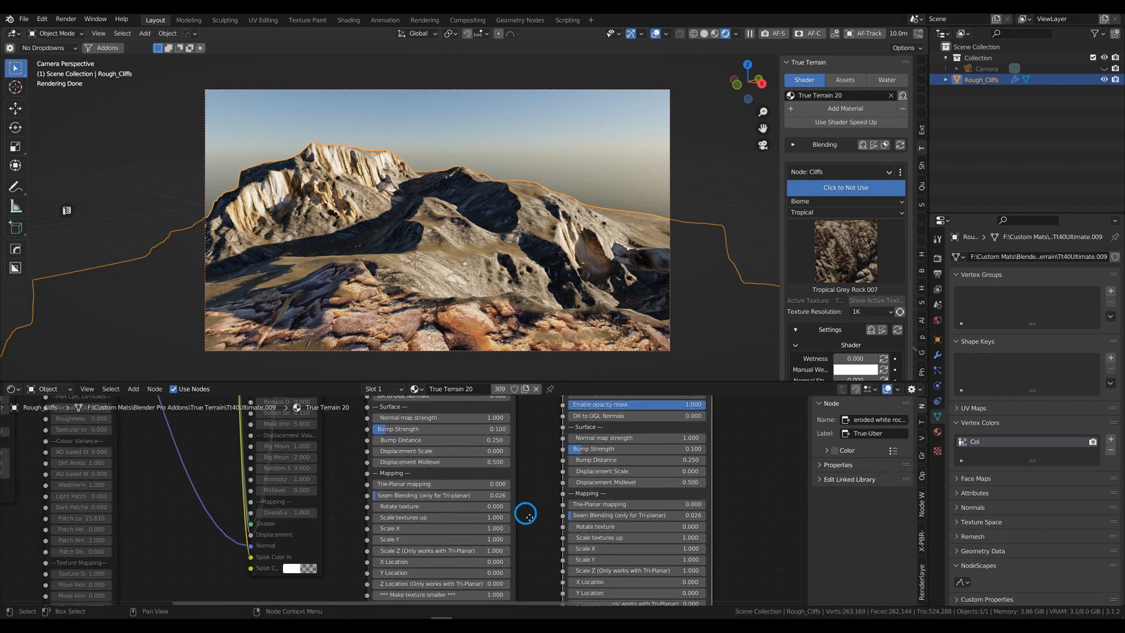
click(431, 519)
text(0)
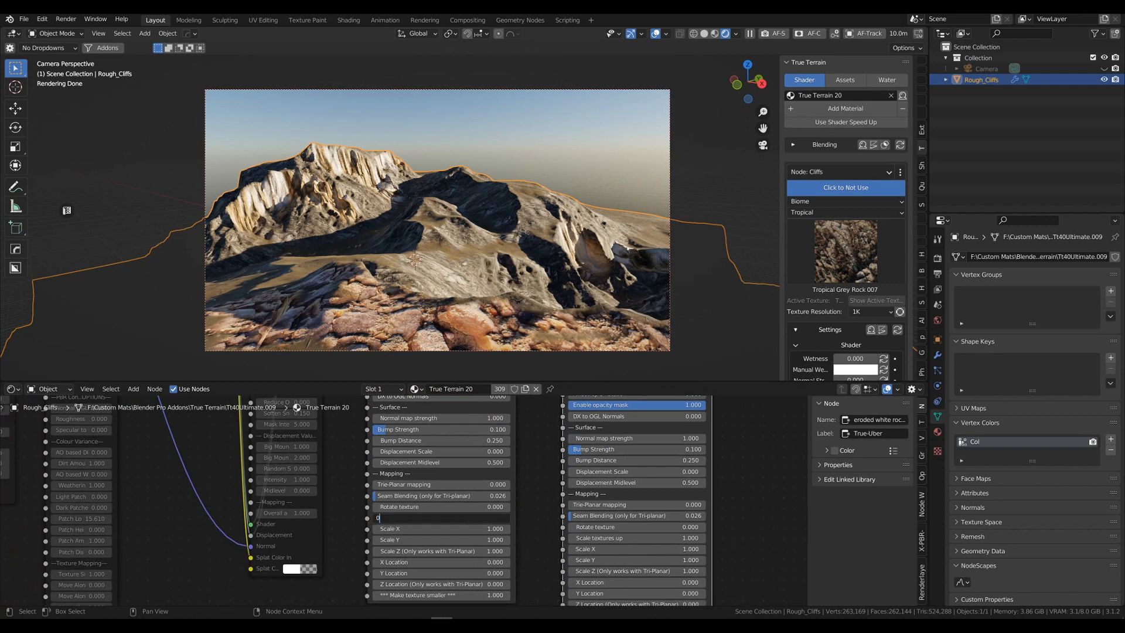
text(.2)
key(Return)
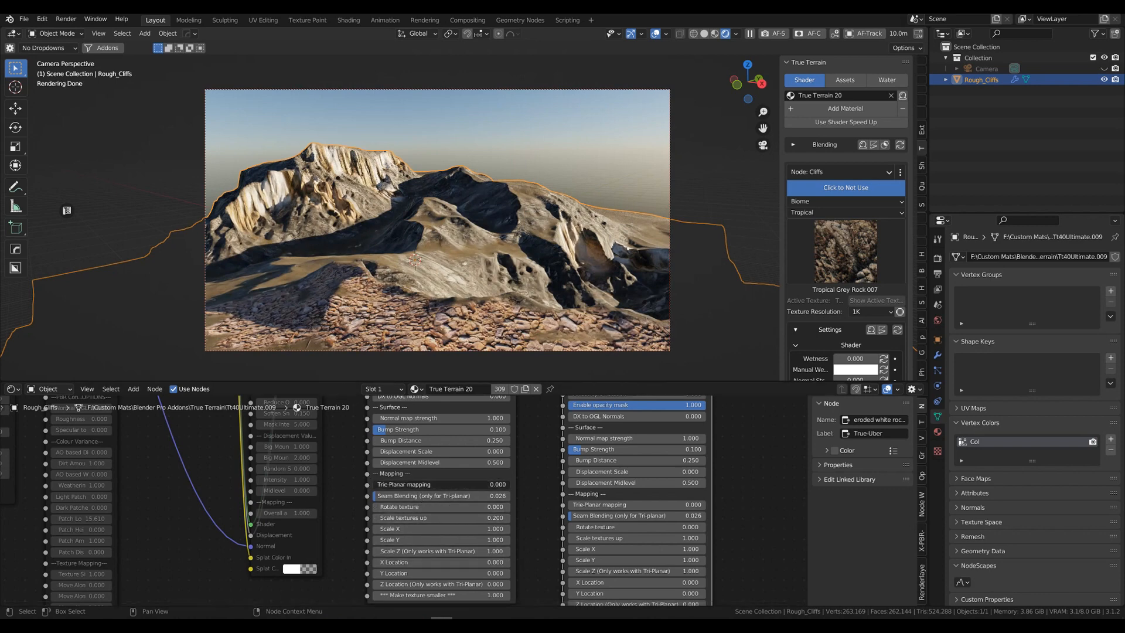
Try partial Tri-Planar mapping on the orange dirt node with Scale textures up at 1, and reset the mapping to 0
drag(384, 485, 425, 484)
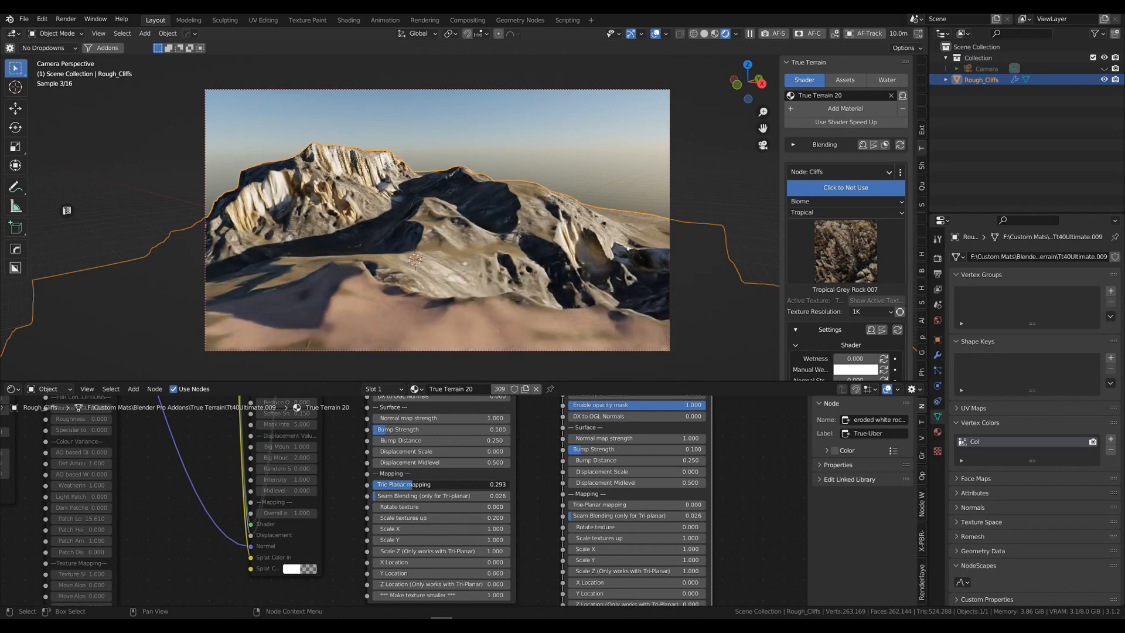
drag(413, 485, 412, 486)
drag(412, 486, 501, 485)
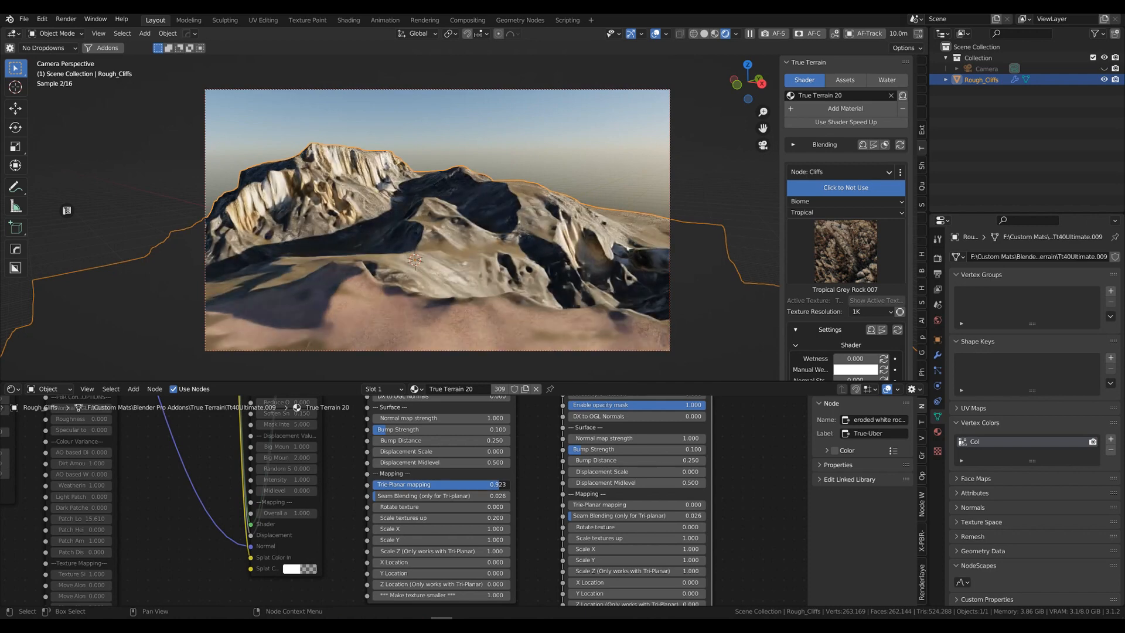
drag(500, 485, 431, 485)
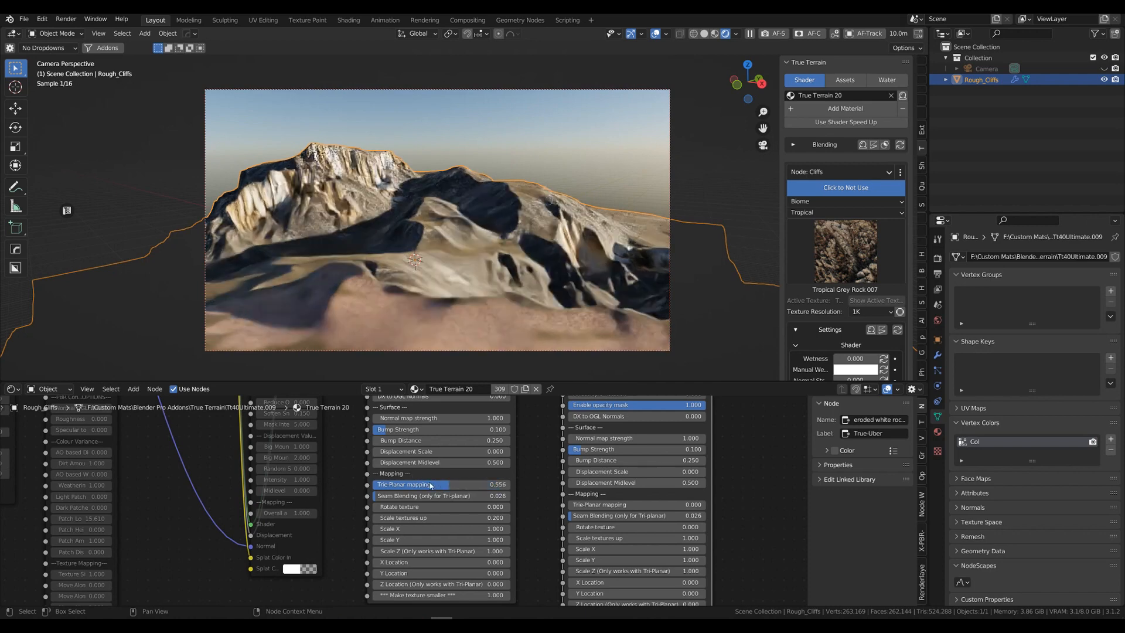
click(428, 518)
text(1)
key(Return)
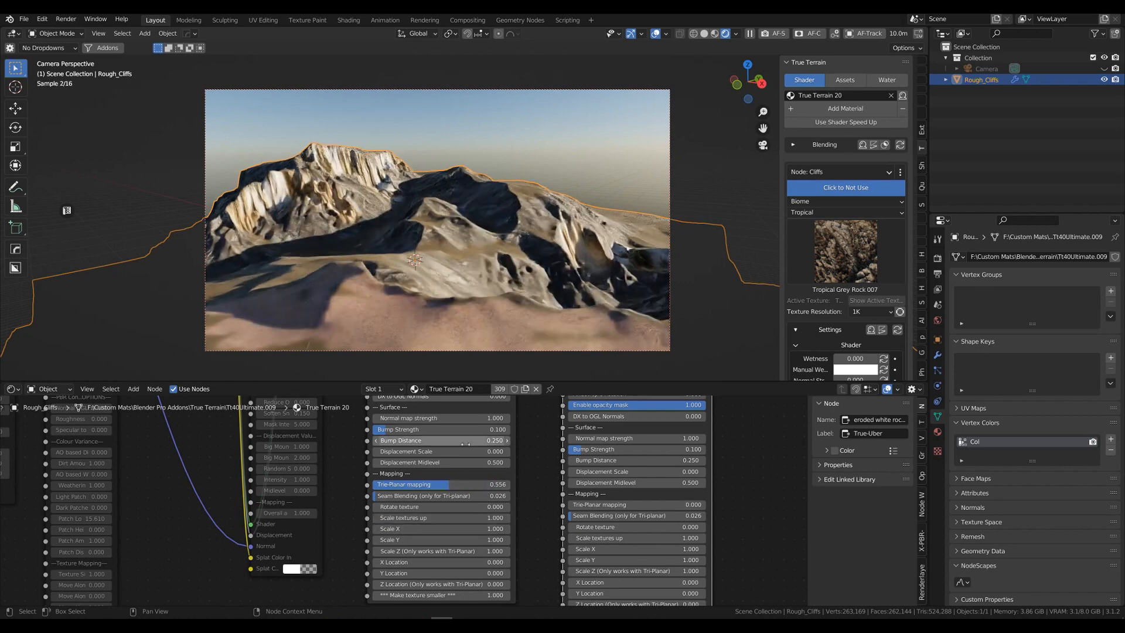
click(476, 484)
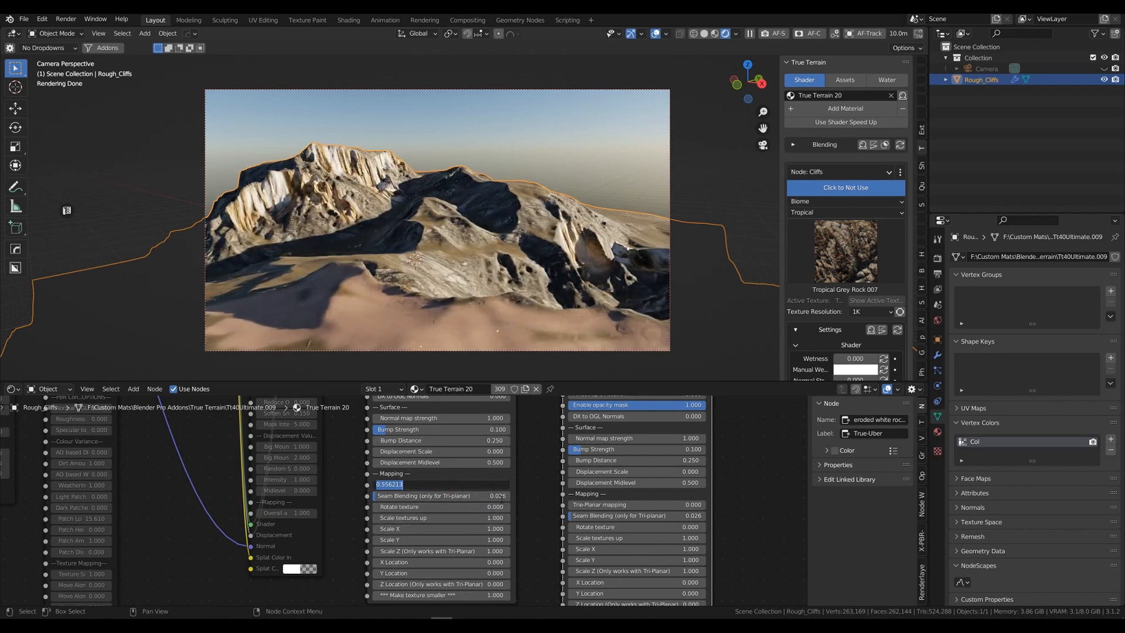
text(0)
key(Return)
Set the orange dirt with stones node's Scale textures up to 0.3 and its Rotate texture to 45
click(465, 517)
text(0.3)
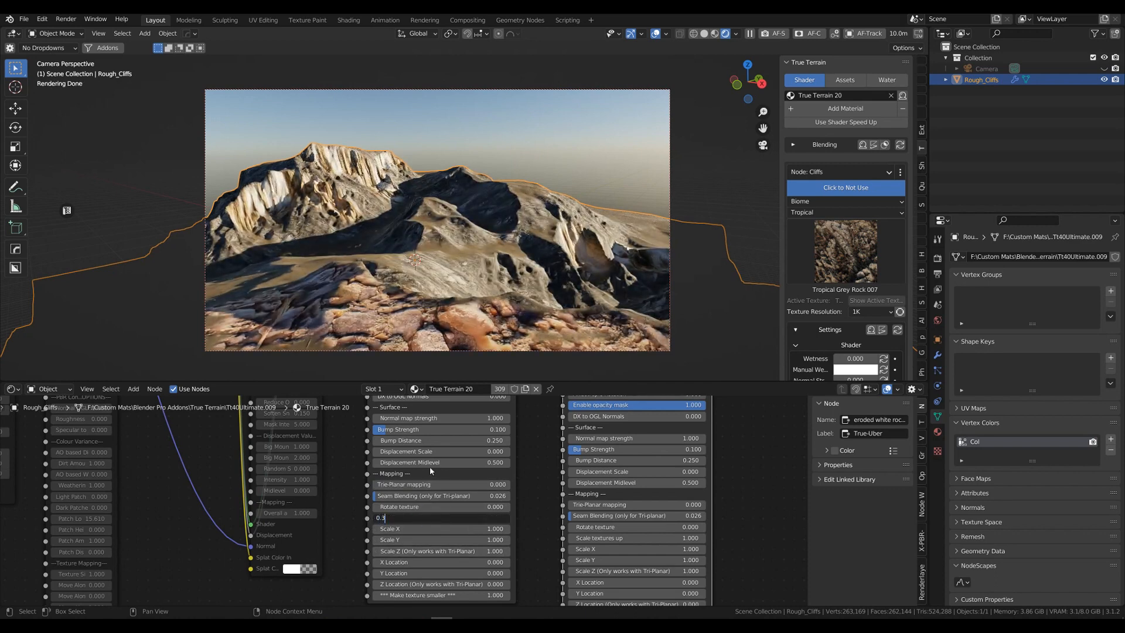
key(Return)
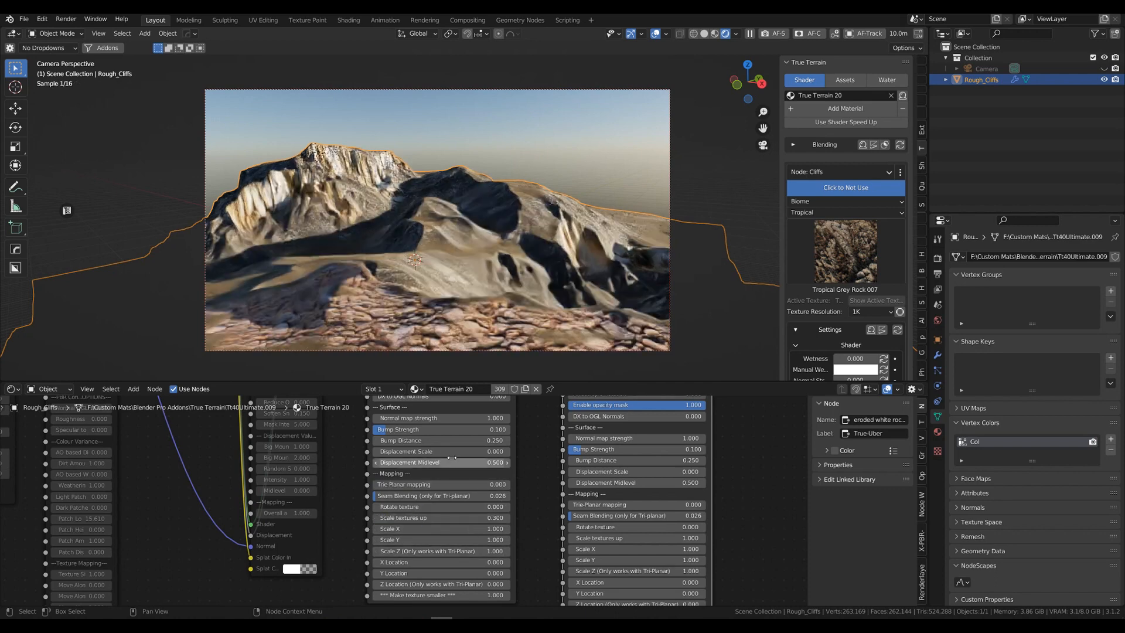
click(411, 506)
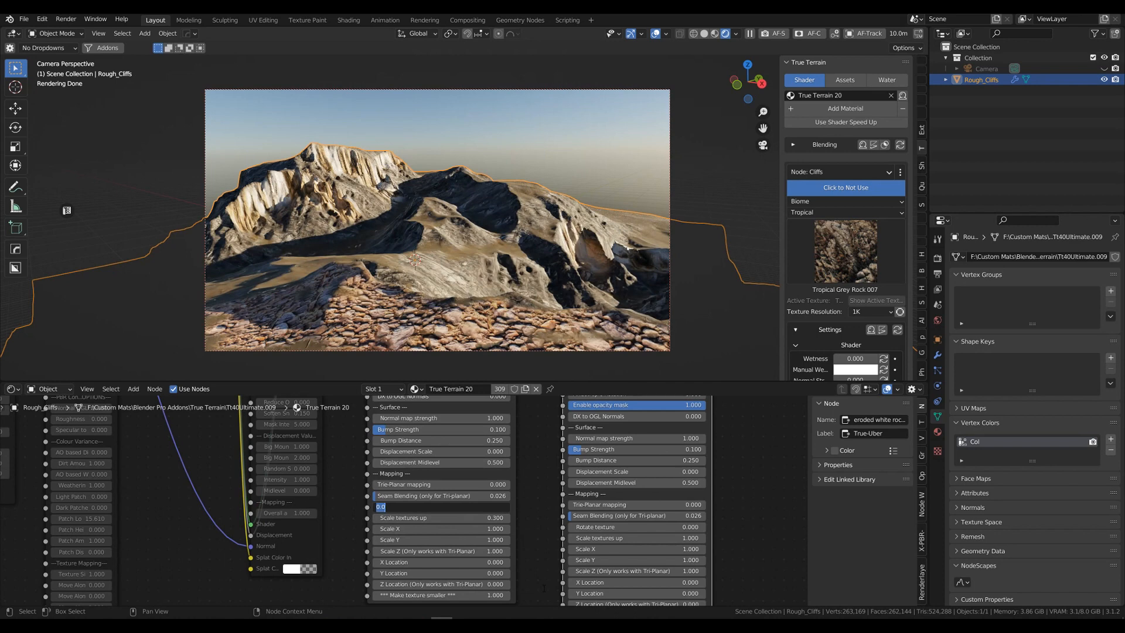
text(45)
key(Return)
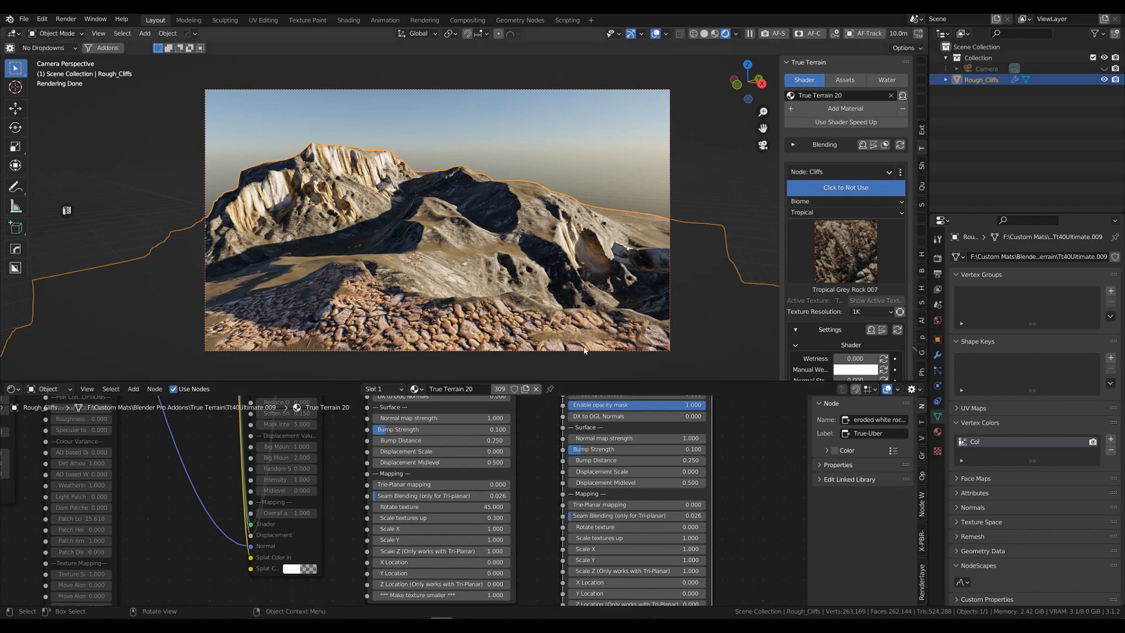
Set the eroded white rock node's Scale textures up to 0.5
scroll(593, 343, up, 5)
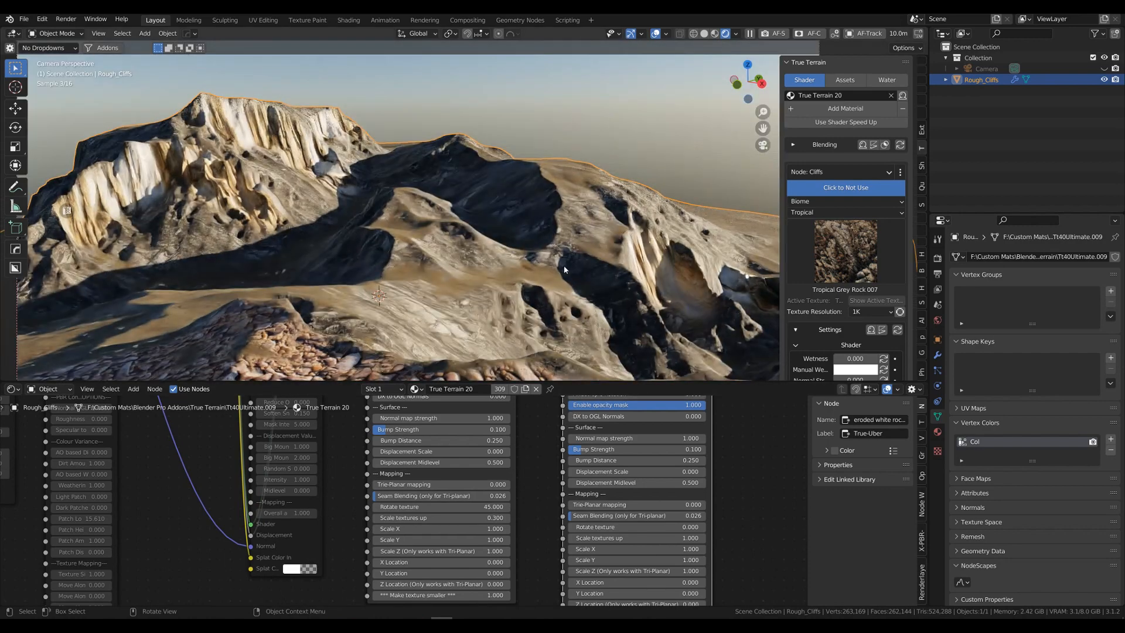
shift+middle_drag(562, 269, 441, 123)
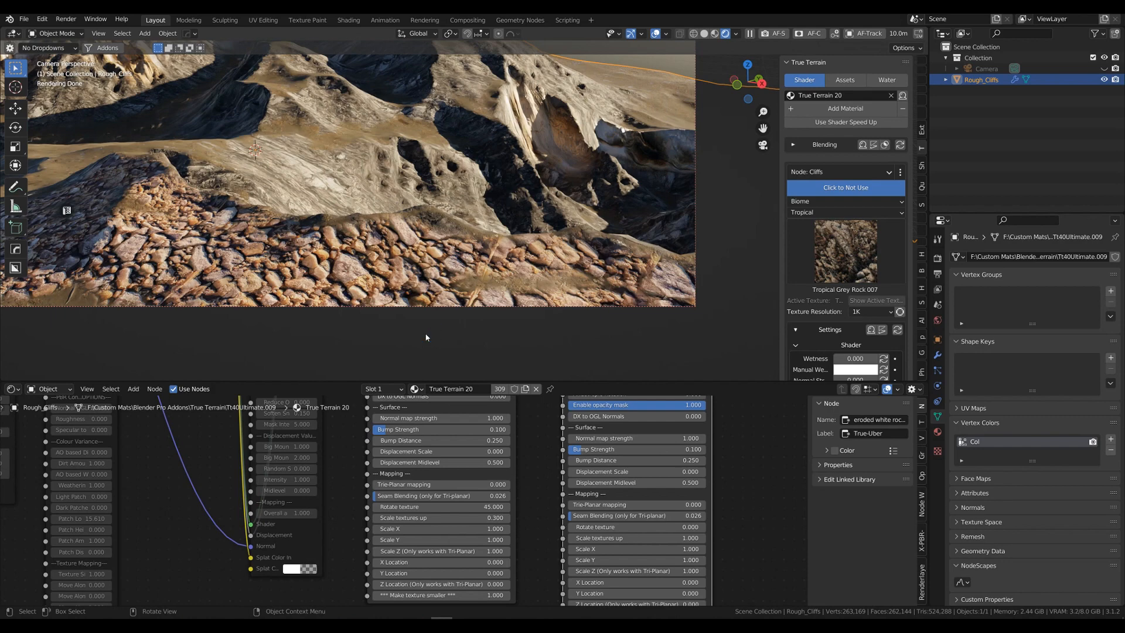
scroll(399, 222, down, 3)
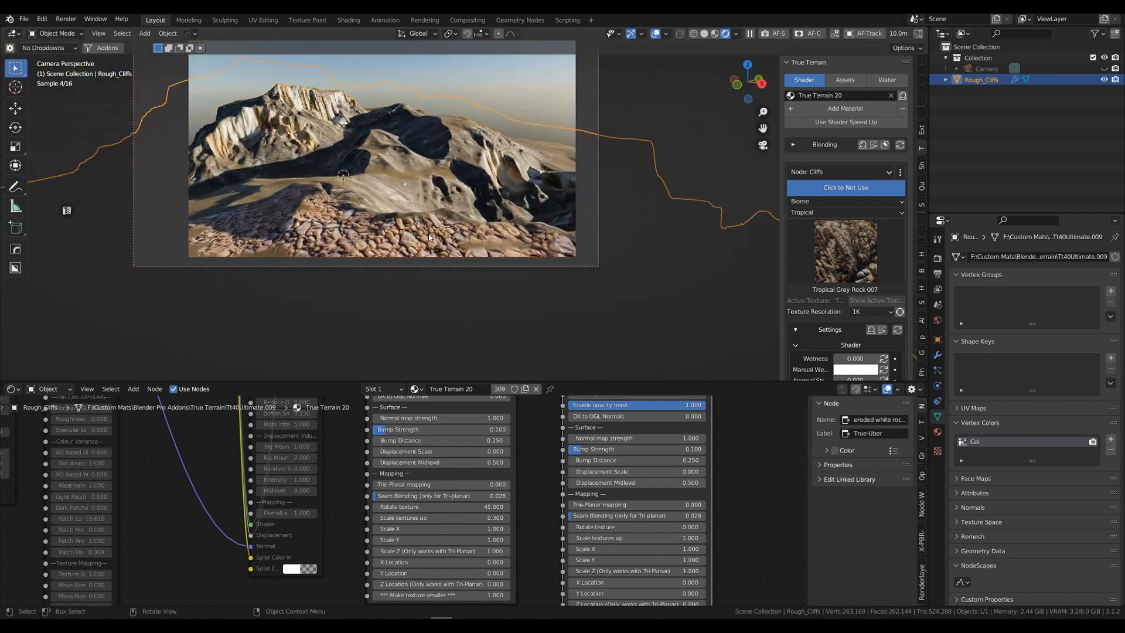
shift+middle_drag(437, 203, 478, 247)
middle_drag(539, 499, 325, 463)
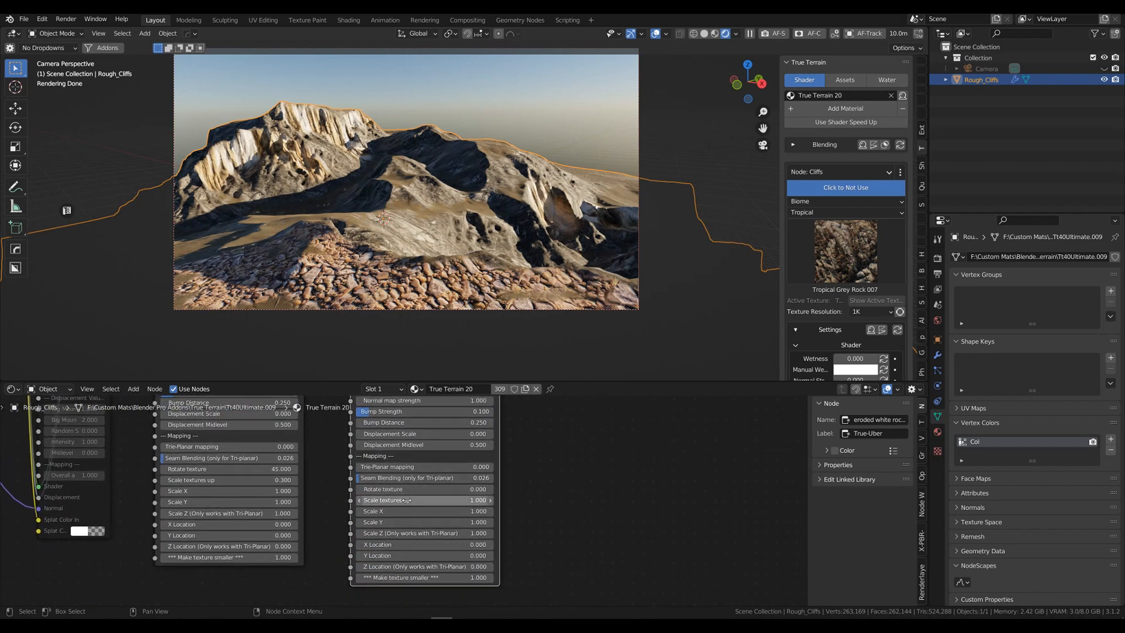
click(411, 500)
text(0.5)
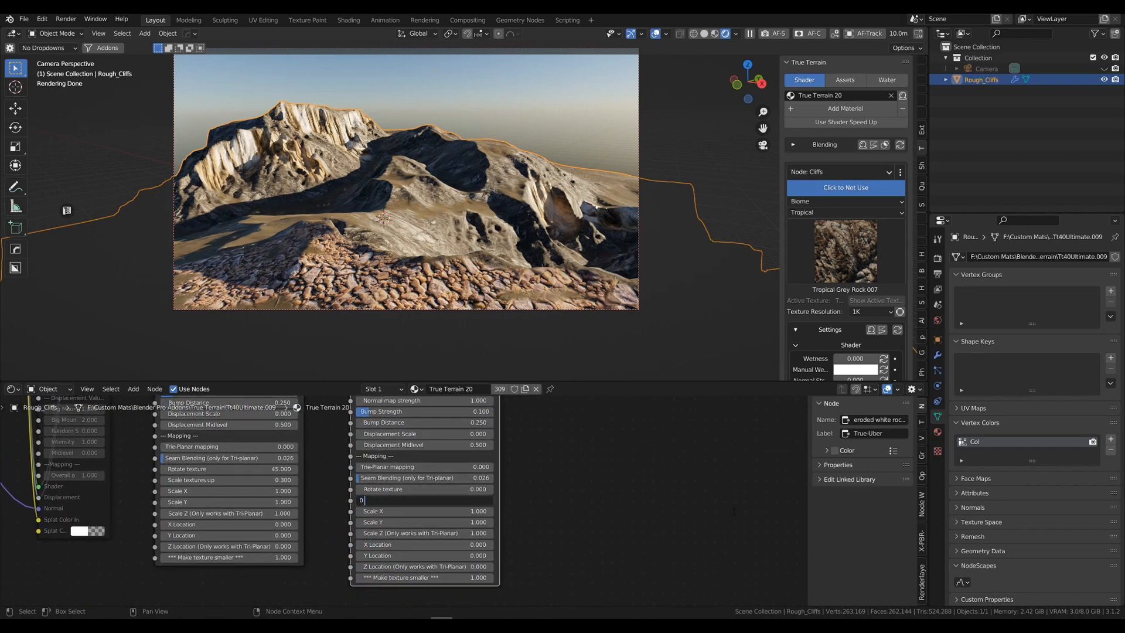
key(Return)
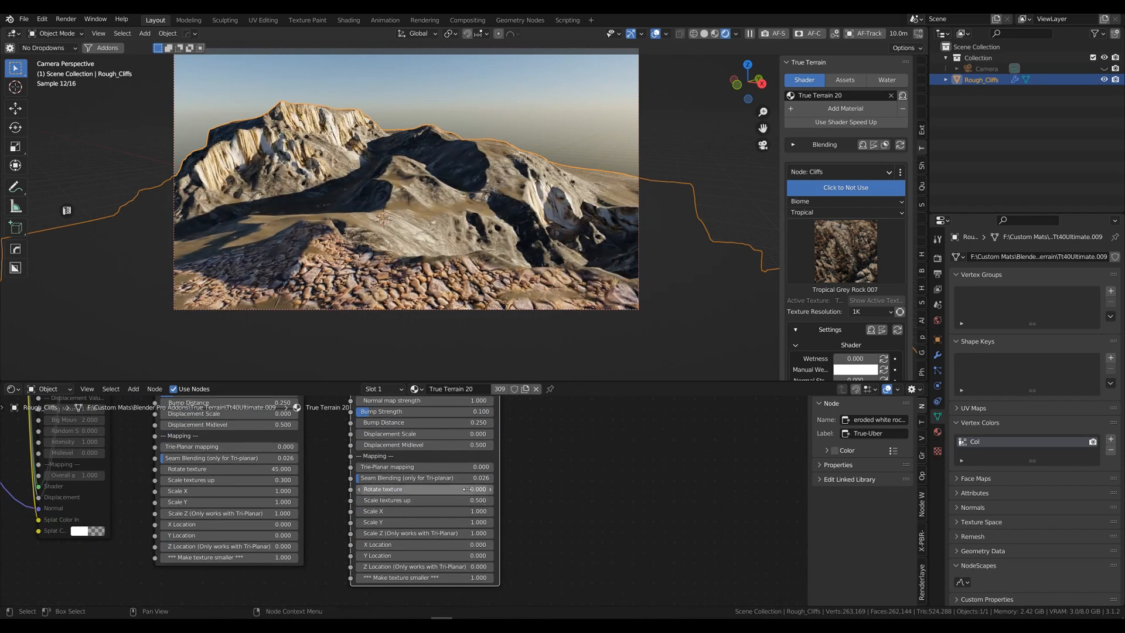
Try a Rotate texture of 90 on the eroded white rock node, settle on 40, and deselect the terrain
click(425, 490)
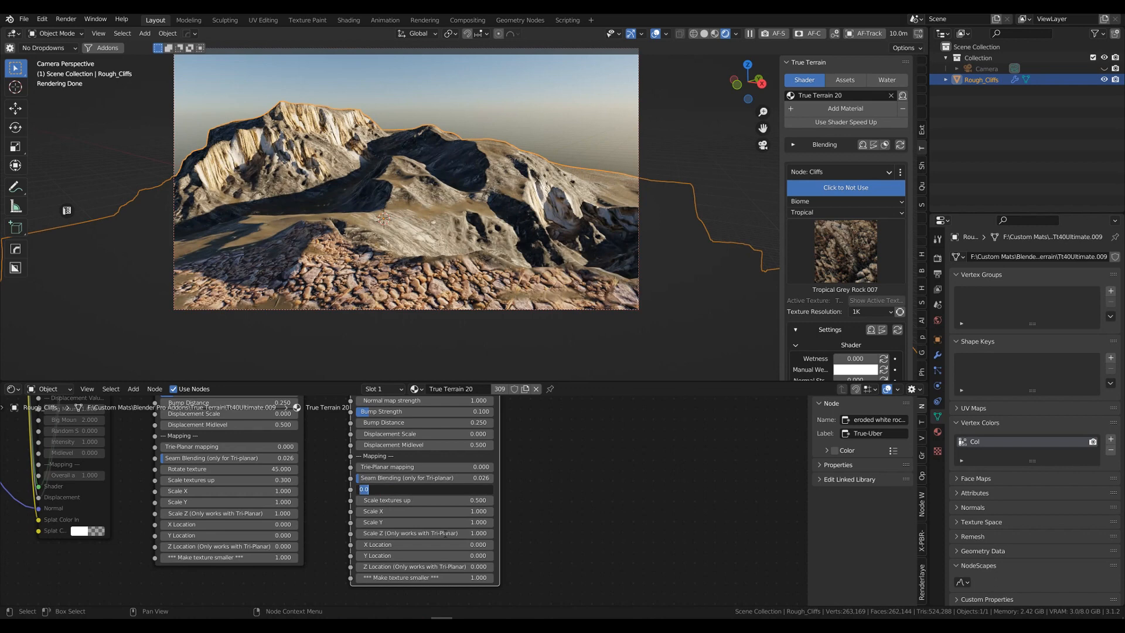
text(90)
key(Return)
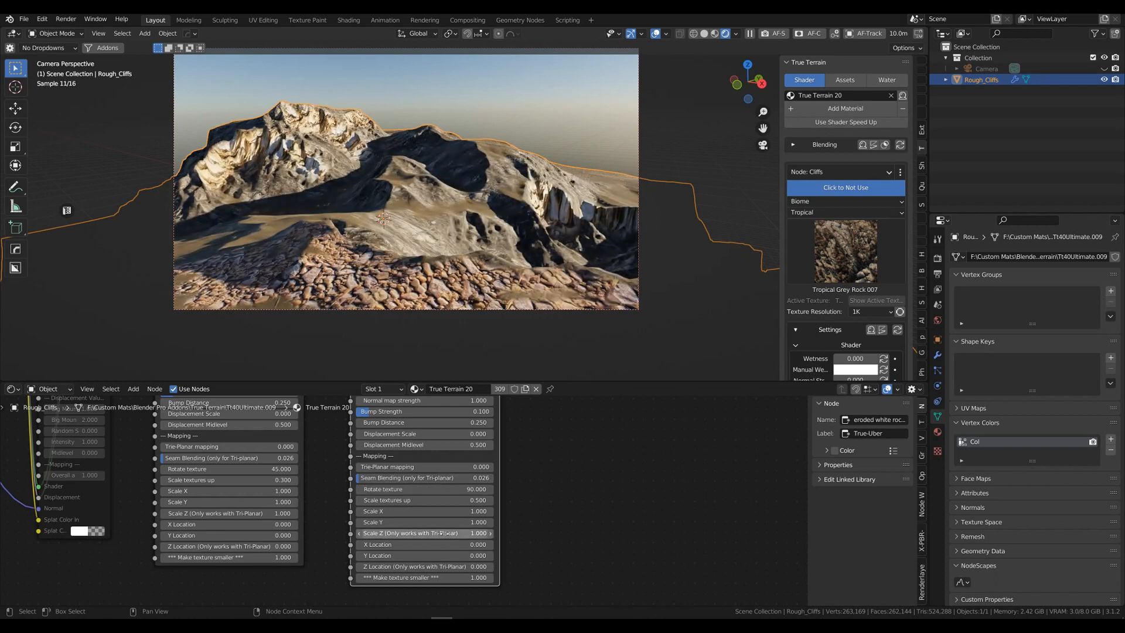
click(424, 491)
text(40)
key(Return)
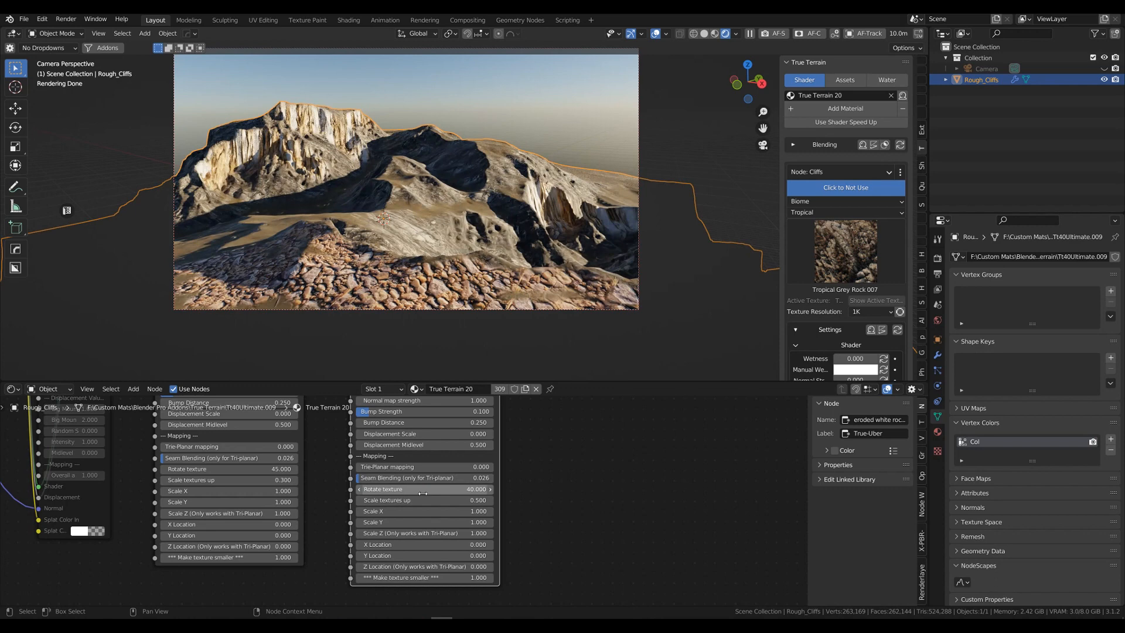
click(504, 103)
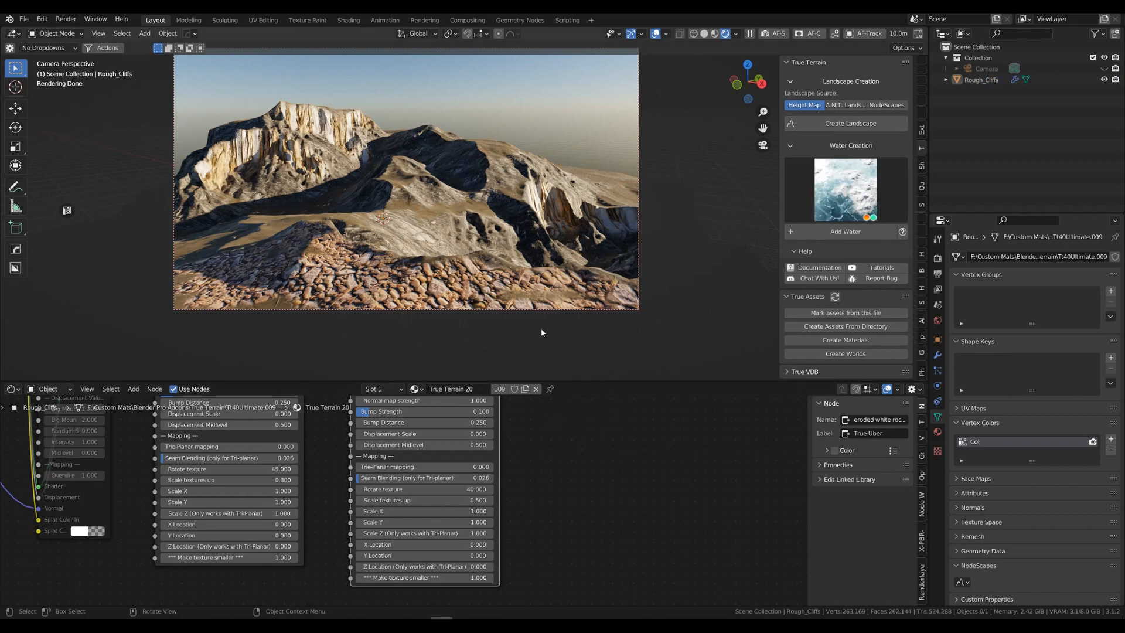
Disconnect the Displacement link from the Material Output and feed the Displacement node into the first Mix node's Color1
middle_drag(603, 482, 519, 444)
scroll(556, 453, down, 8)
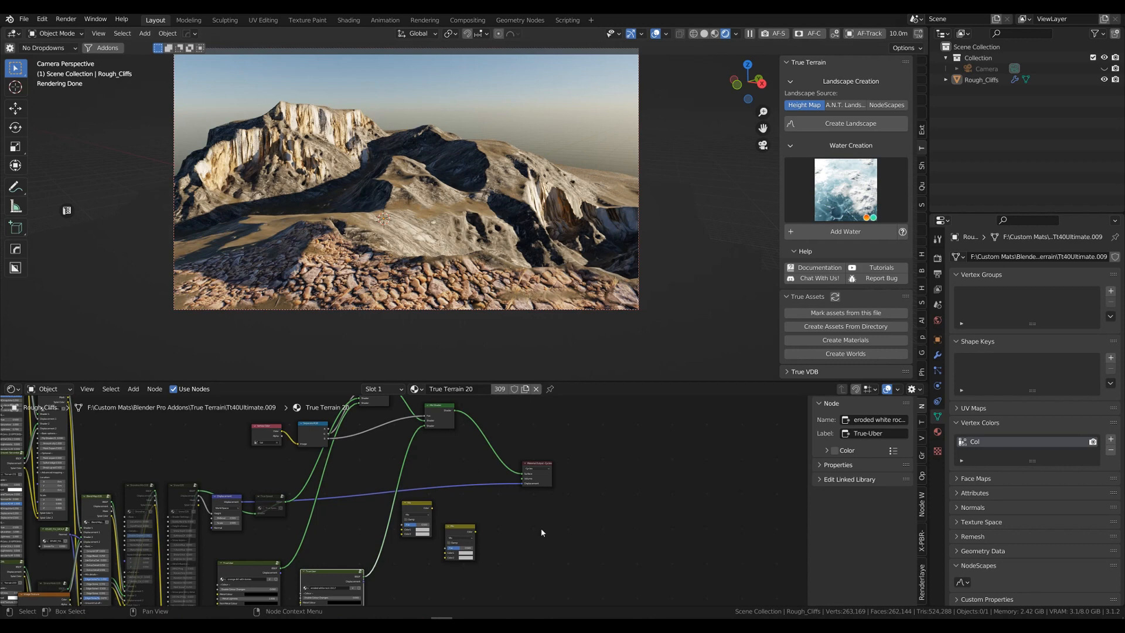
scroll(586, 504, up, 2)
middle_drag(621, 496, 616, 543)
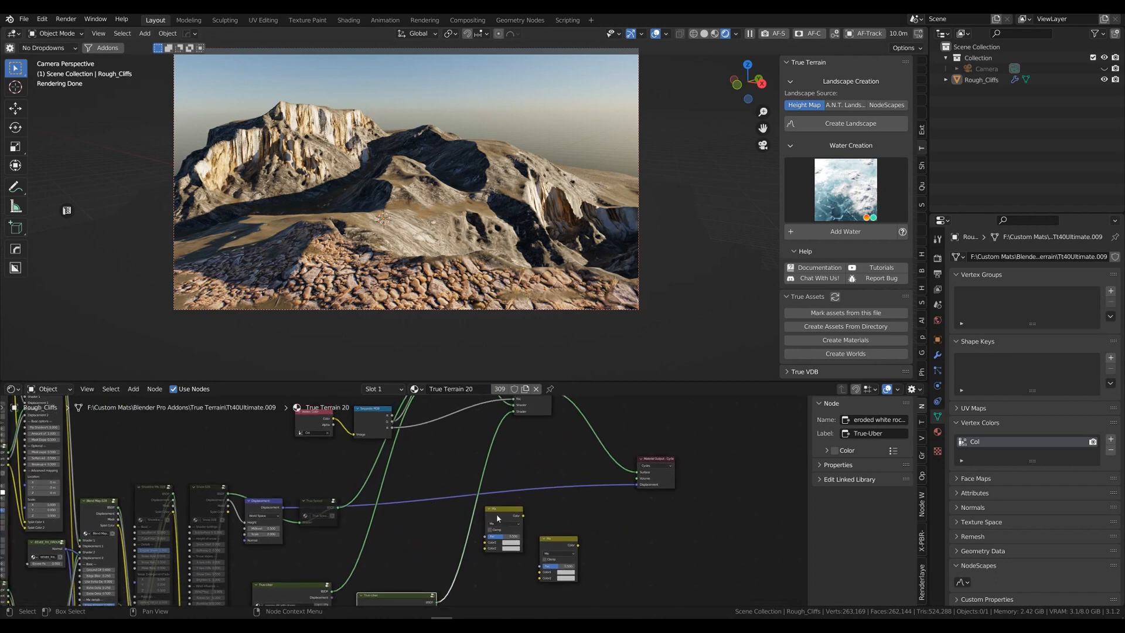
middle_drag(434, 530, 419, 487)
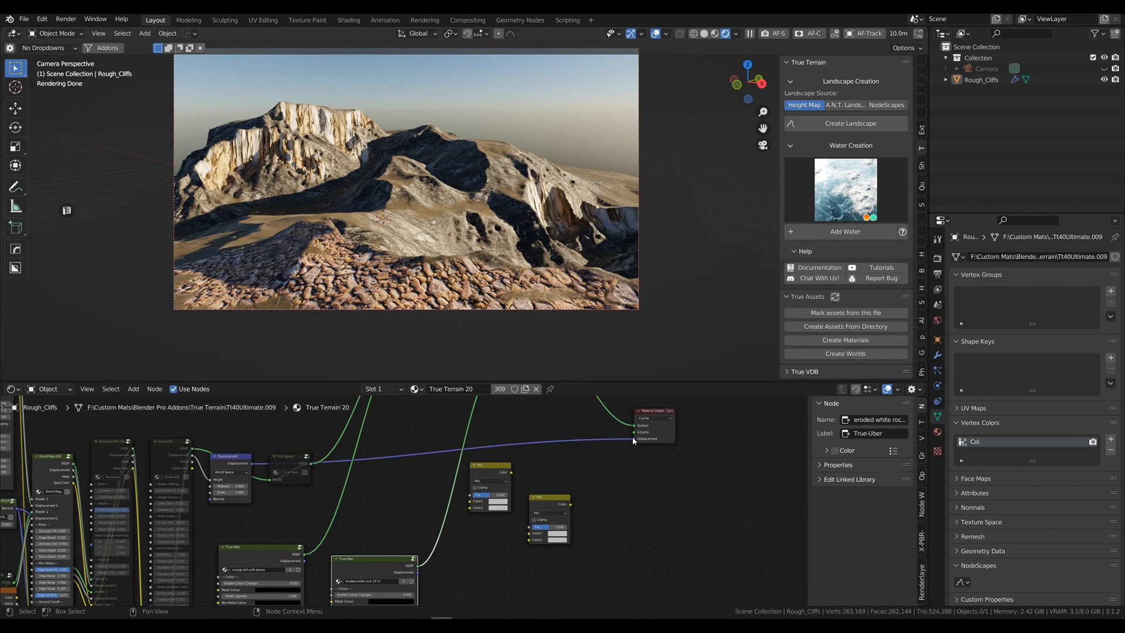
mouse_move(634, 438)
mouse_down()
mouse_move(606, 455)
mouse_move(630, 443)
mouse_up()
drag(250, 463, 469, 502)
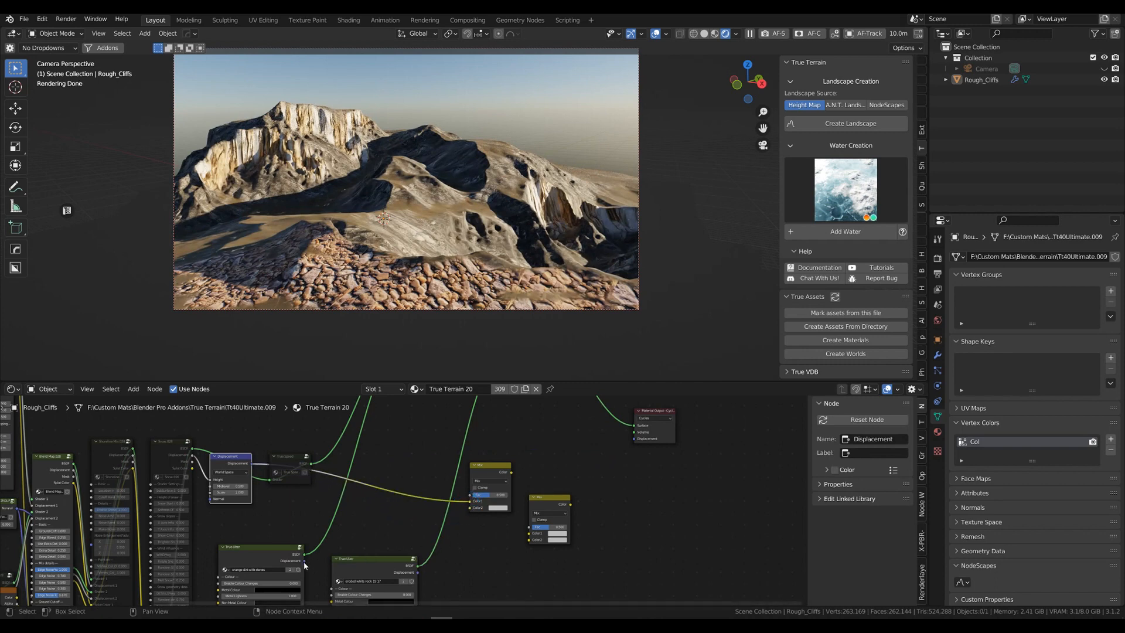
Feed the orange dirt node's Displacement into the first Mix node's Color2 and a Separate RGB channel into its Fac
drag(304, 560, 474, 503)
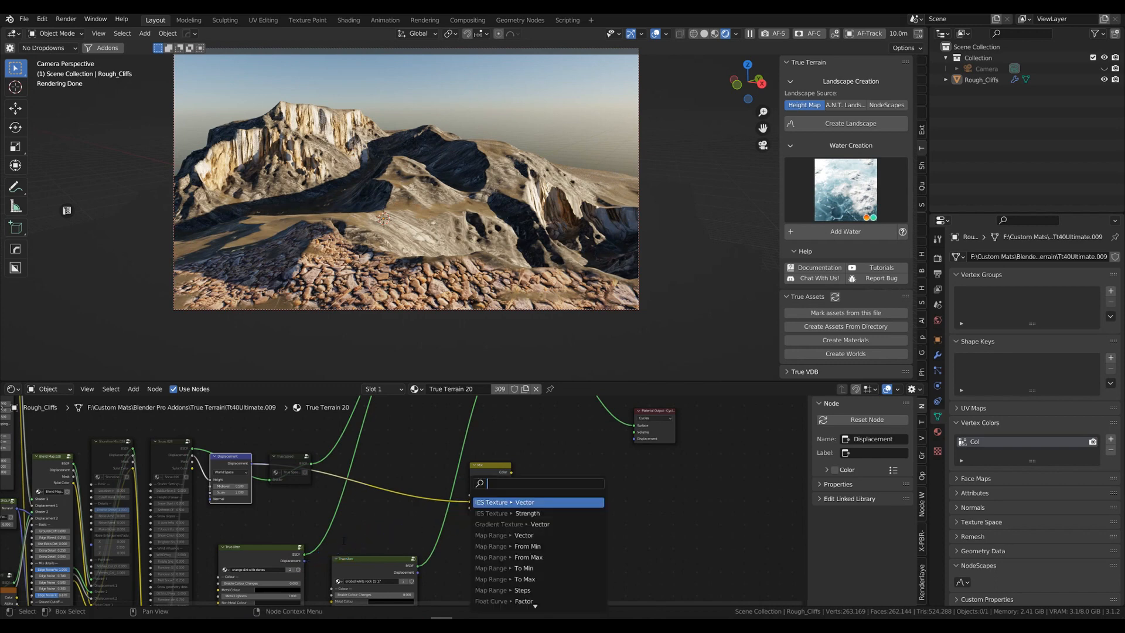
click(357, 538)
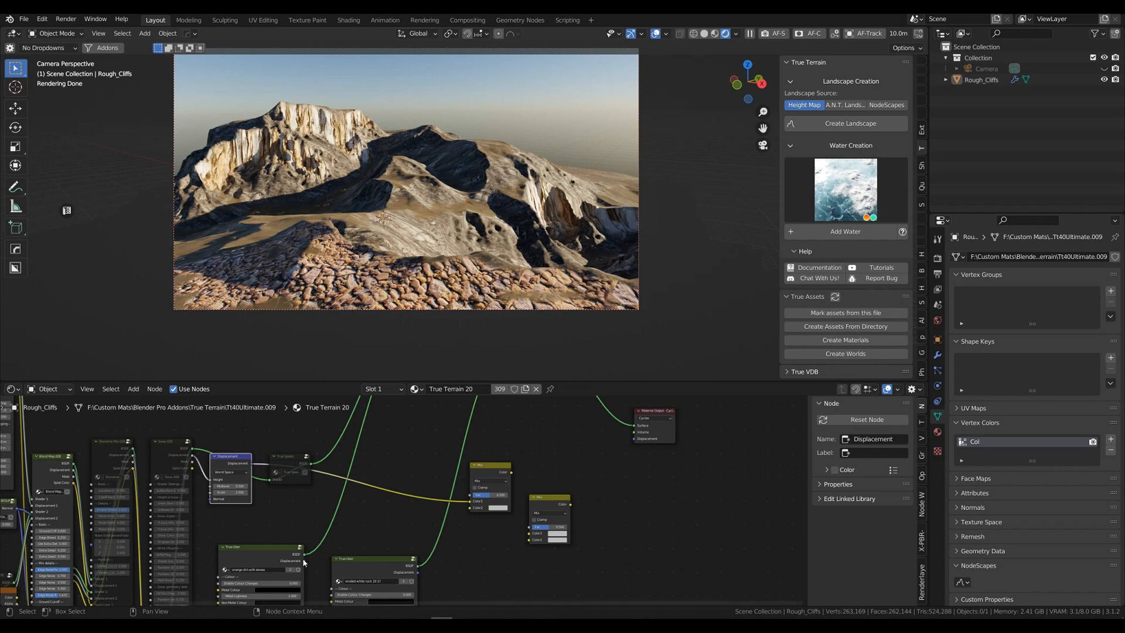
drag(305, 560, 462, 513)
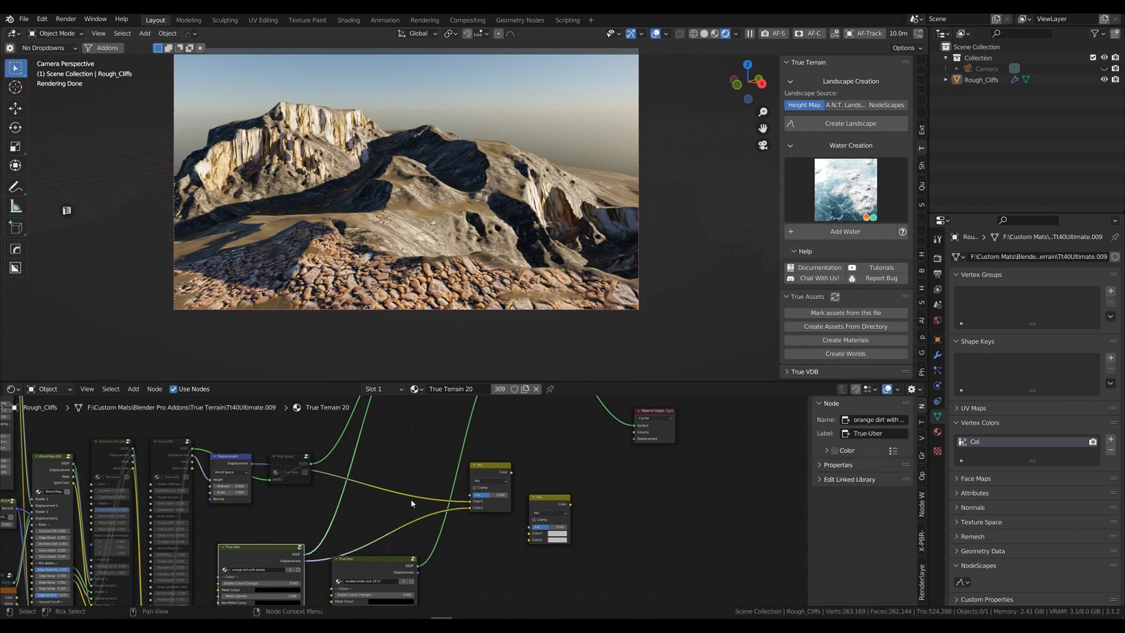
middle_drag(410, 451, 402, 536)
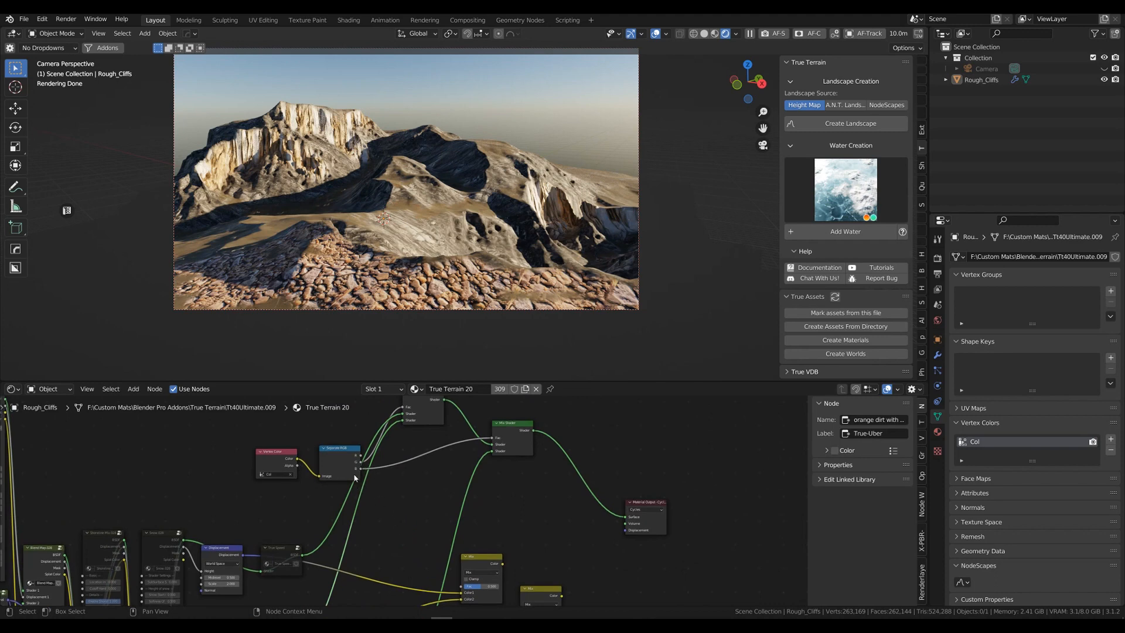
mouse_move(409, 475)
middle_down()
mouse_move(416, 445)
mouse_move(414, 474)
middle_up()
drag(375, 439, 475, 564)
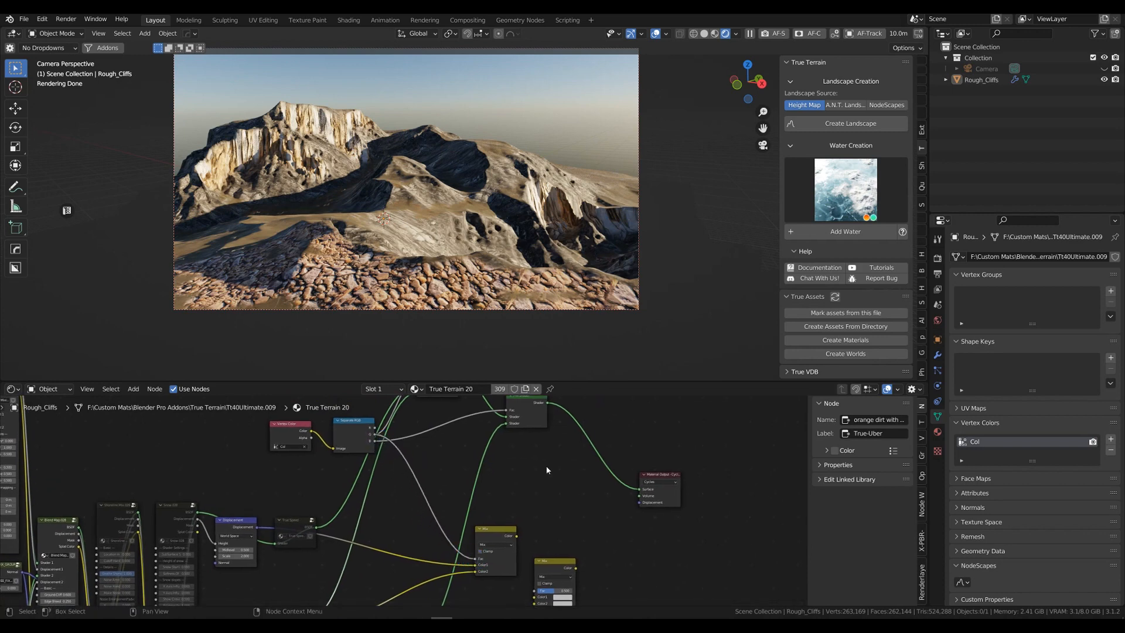
Reposition the second Mix node and feed the first Mix node's Color output into its Color1
middle_drag(572, 541, 491, 496)
drag(480, 516, 516, 501)
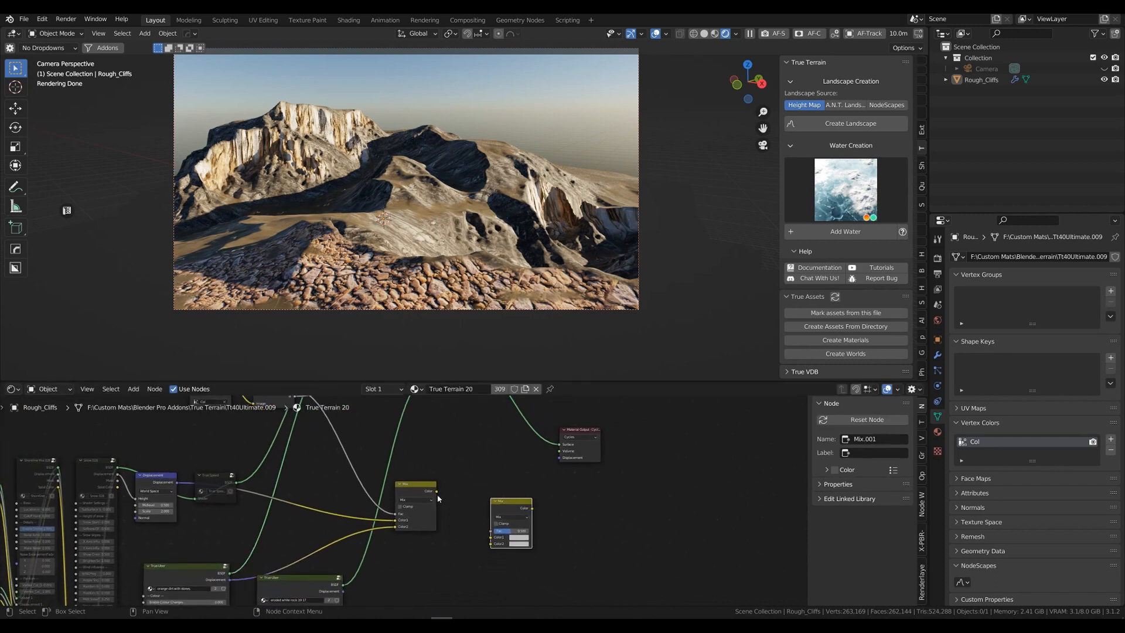
drag(436, 490, 492, 537)
Feed the eroded white rock's Displacement into the second Mix node's Color2, and that Mix node's Color into the Material Output's Displacement
middle_drag(419, 553, 418, 507)
drag(344, 546, 491, 506)
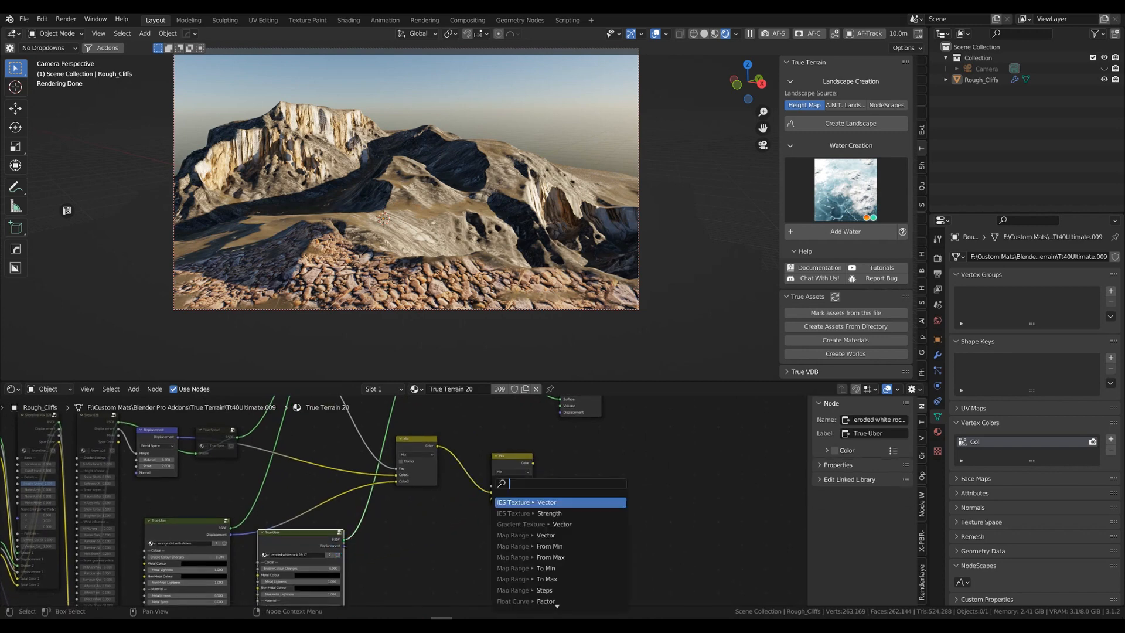
click(489, 512)
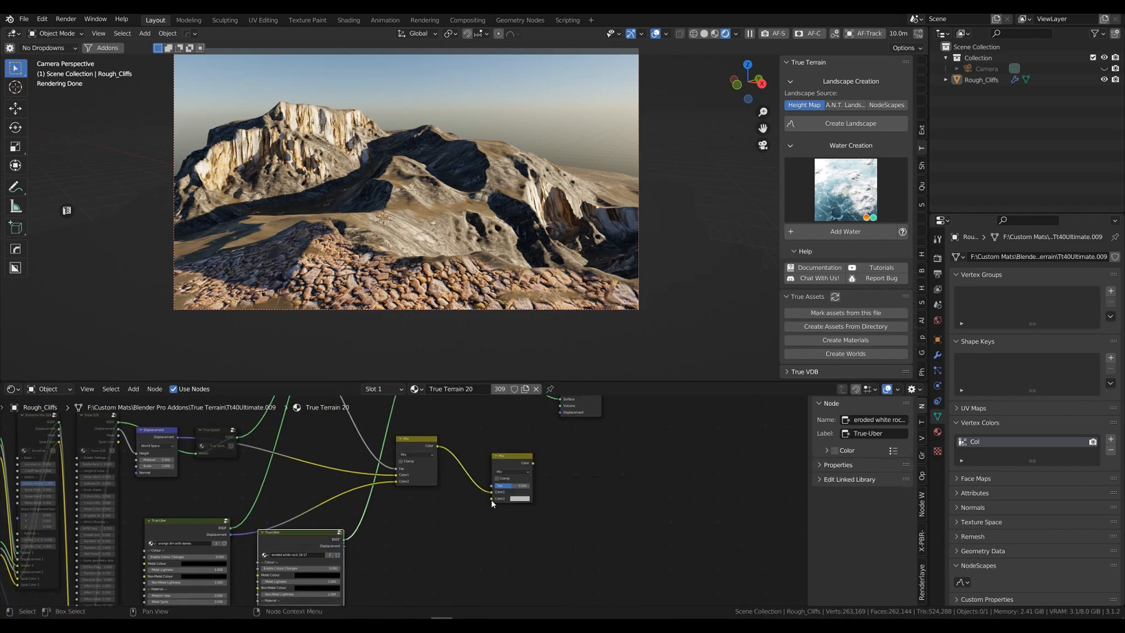
drag(491, 499, 342, 547)
middle_drag(573, 499, 402, 570)
drag(360, 529, 387, 477)
Try a Displacement Scale of 1 on the orange dirt with stones node
middle_drag(527, 485, 721, 417)
middle_drag(467, 536, 641, 466)
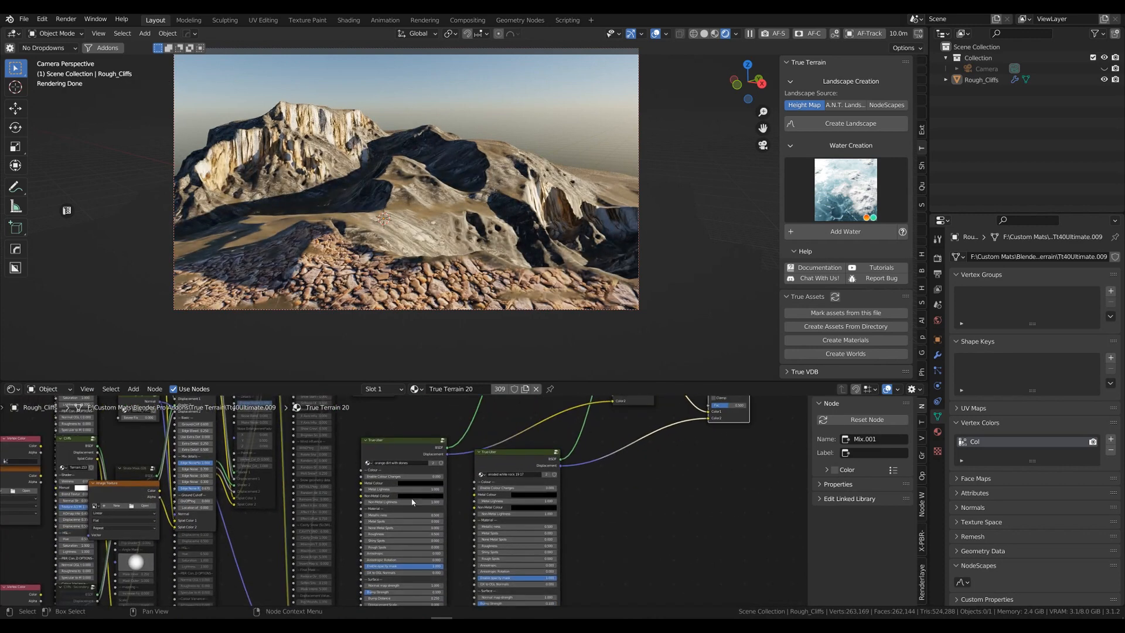
scroll(407, 512, up, 3)
middle_drag(470, 548, 483, 520)
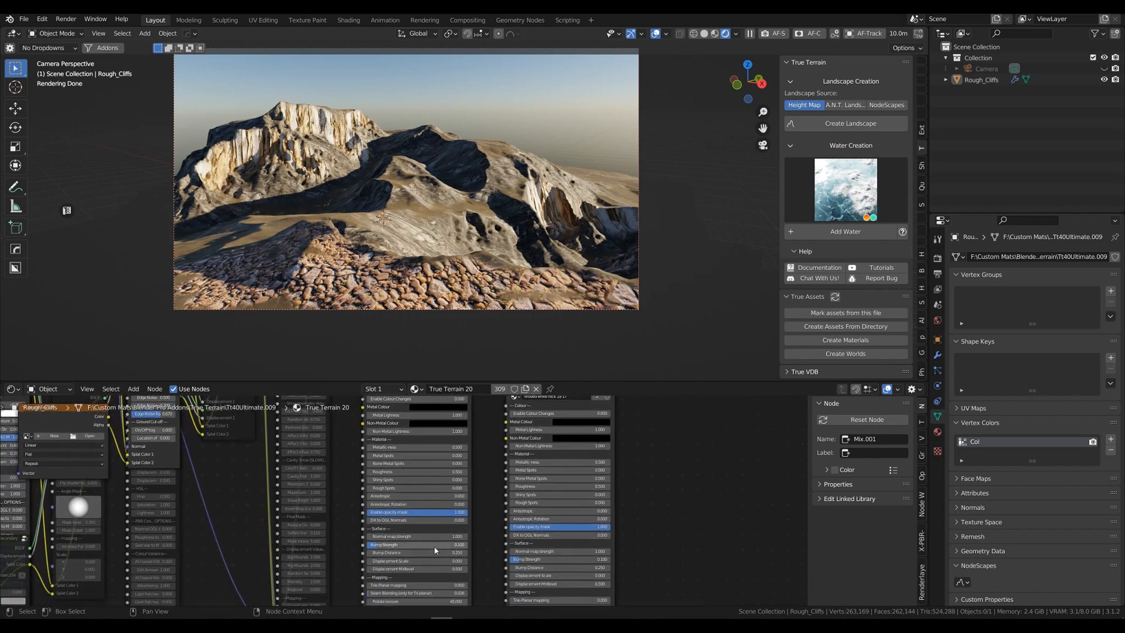
click(404, 561)
text(1)
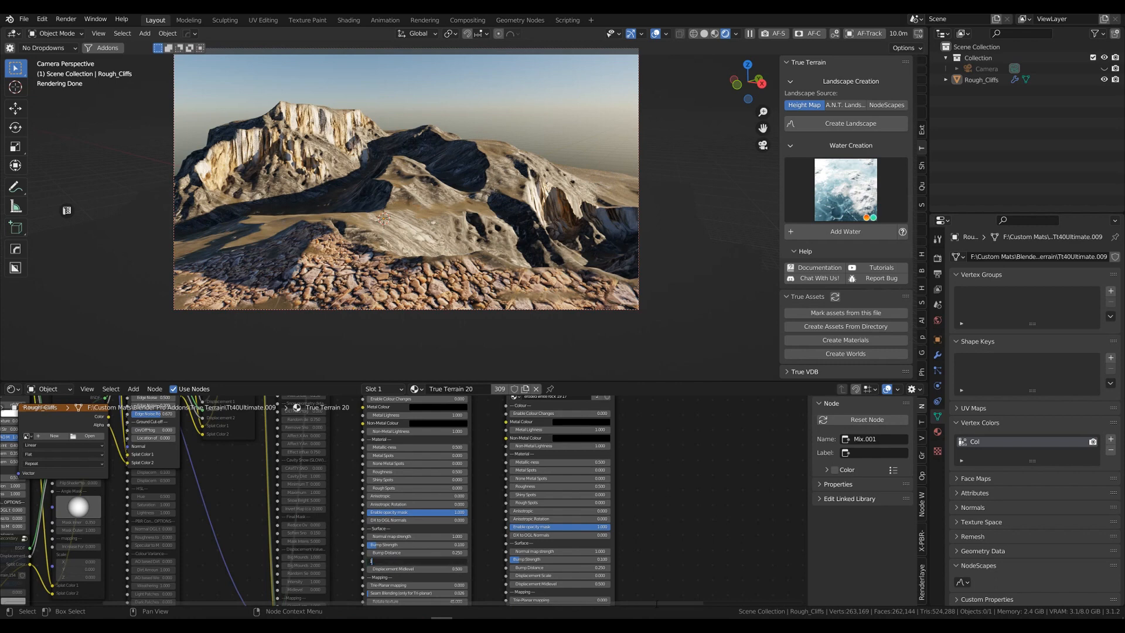
key(Return)
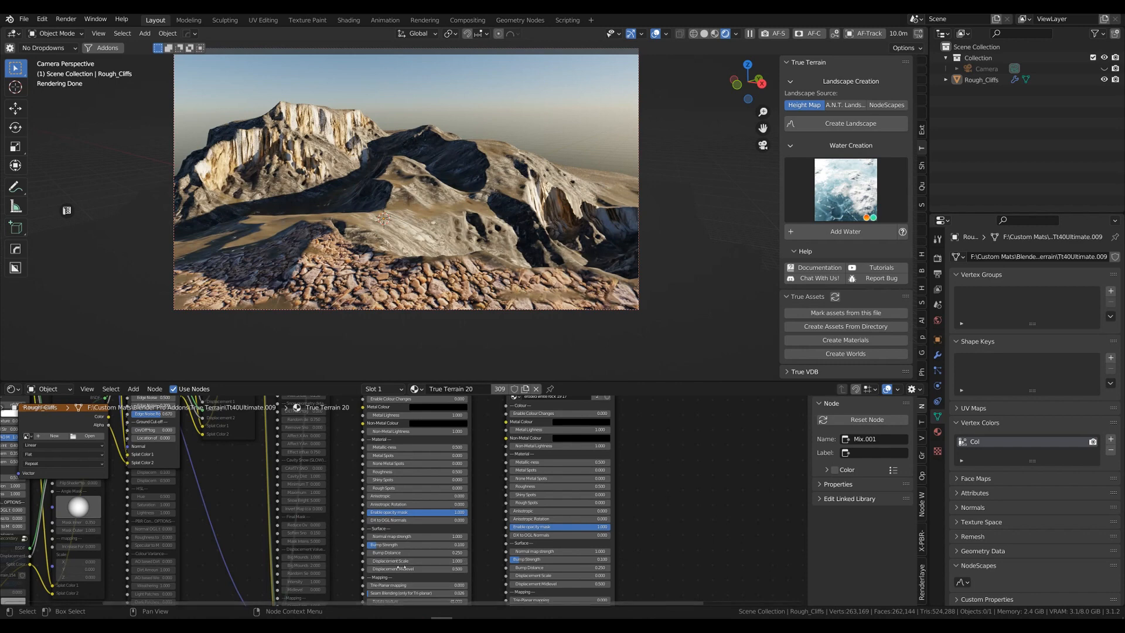
Set DX to OGL Normals to 1 and Displacement Scale to 0.5 on the orange dirt with stones node
double_click(388, 520)
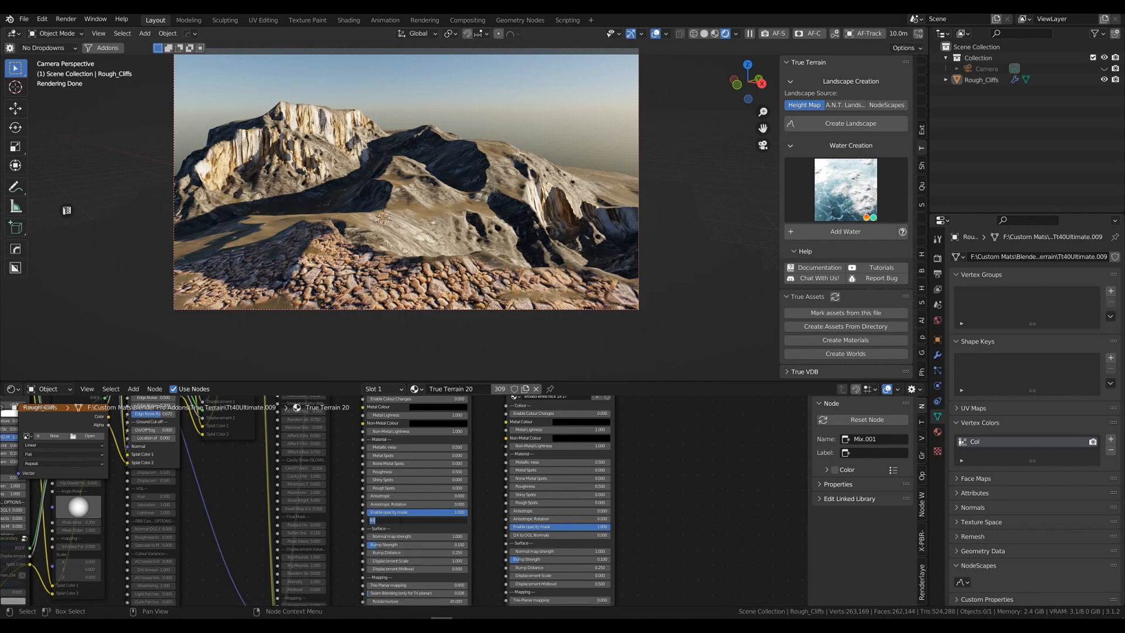
text(1)
key(Return)
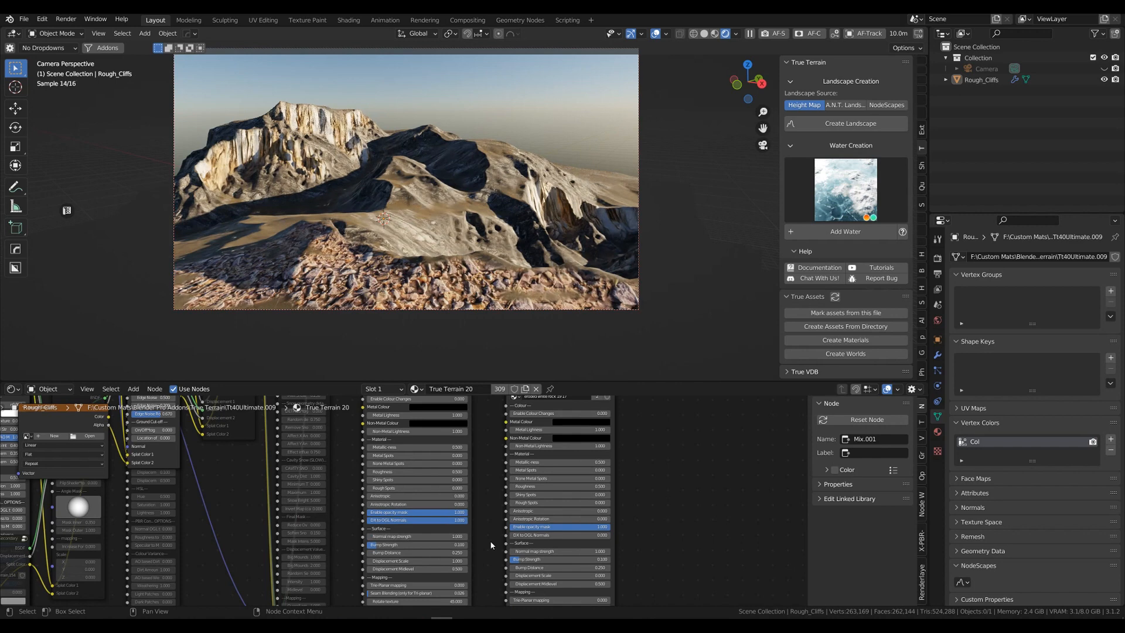
click(413, 561)
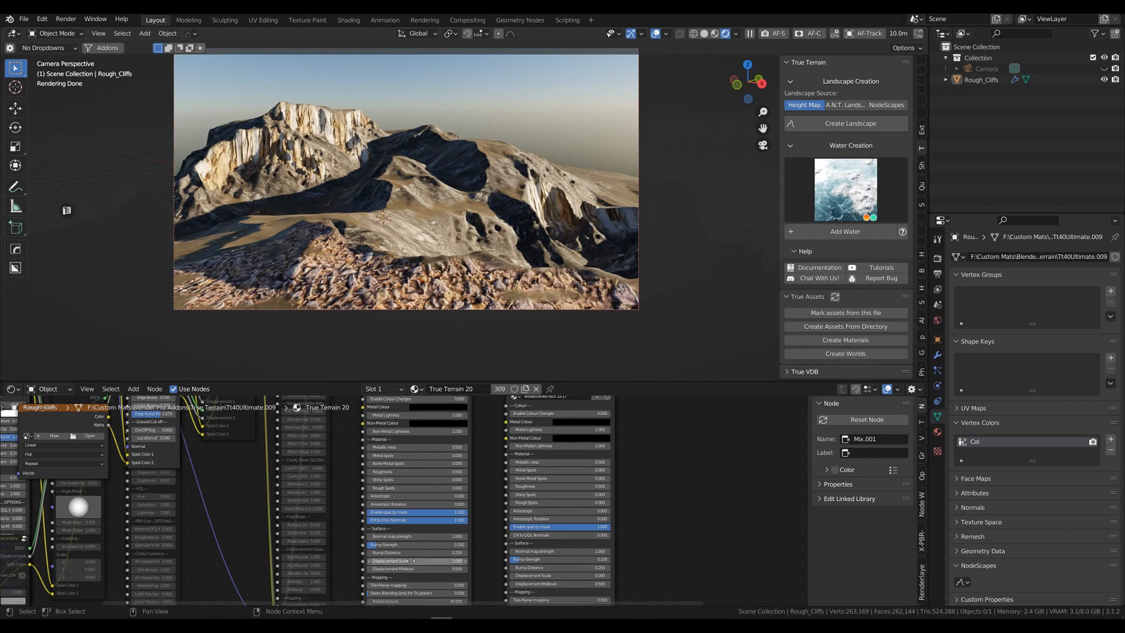
text(0.5)
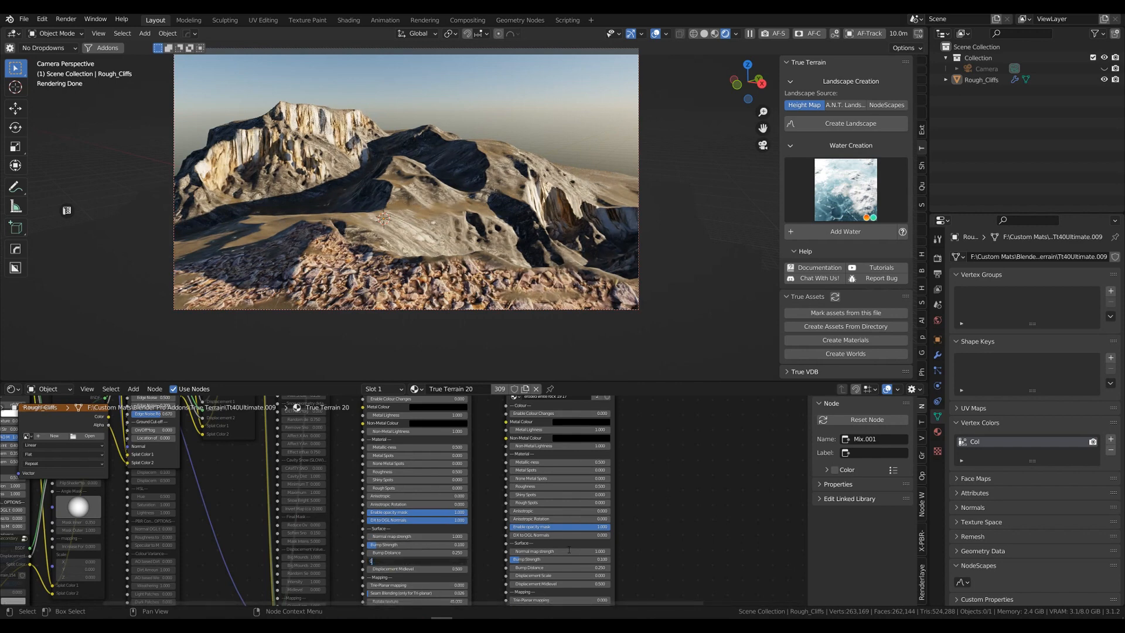
key(Return)
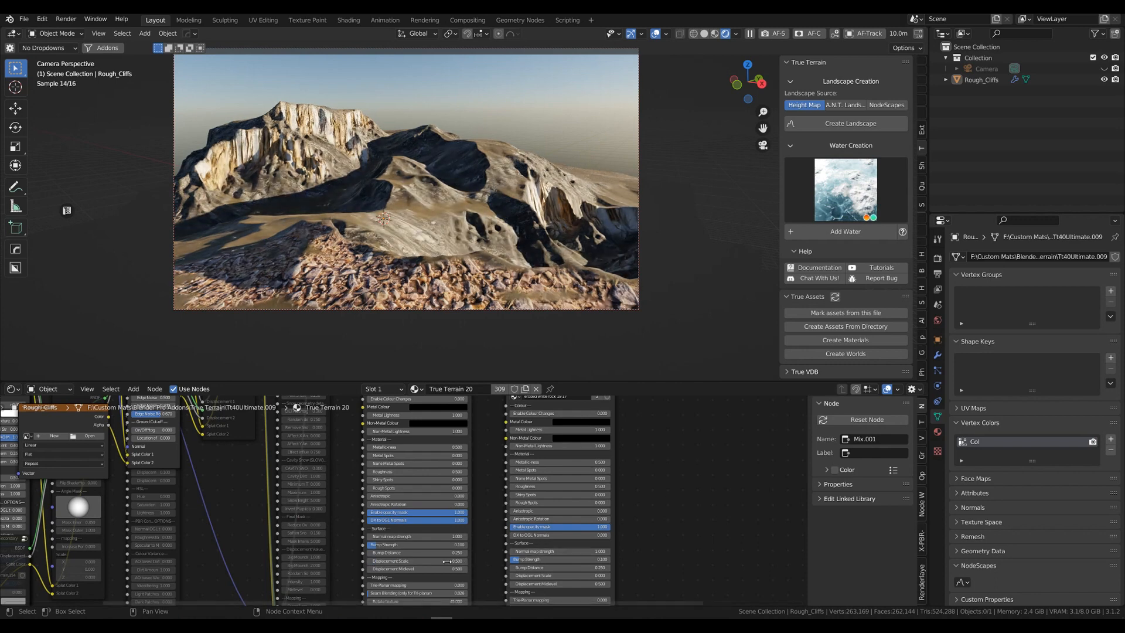
Set DX to OGL Normals to 1 and Displacement Scale to 0.5 on the eroded white rock node
middle_drag(672, 536, 502, 530)
drag(422, 540, 474, 541)
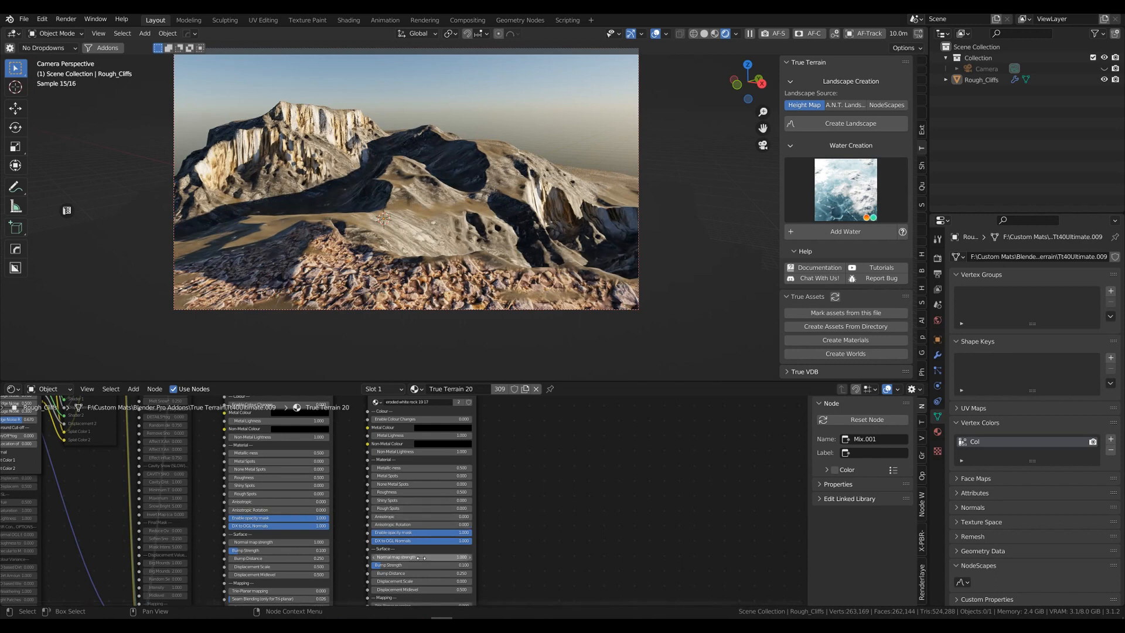
click(421, 581)
text(0)
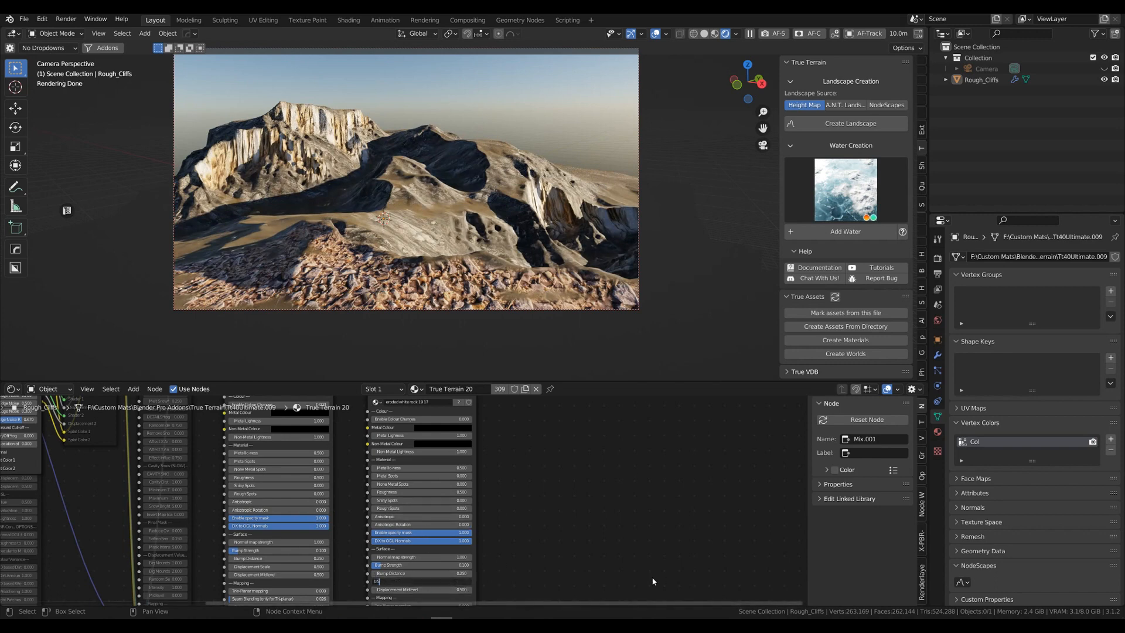
text(.5)
key(Return)
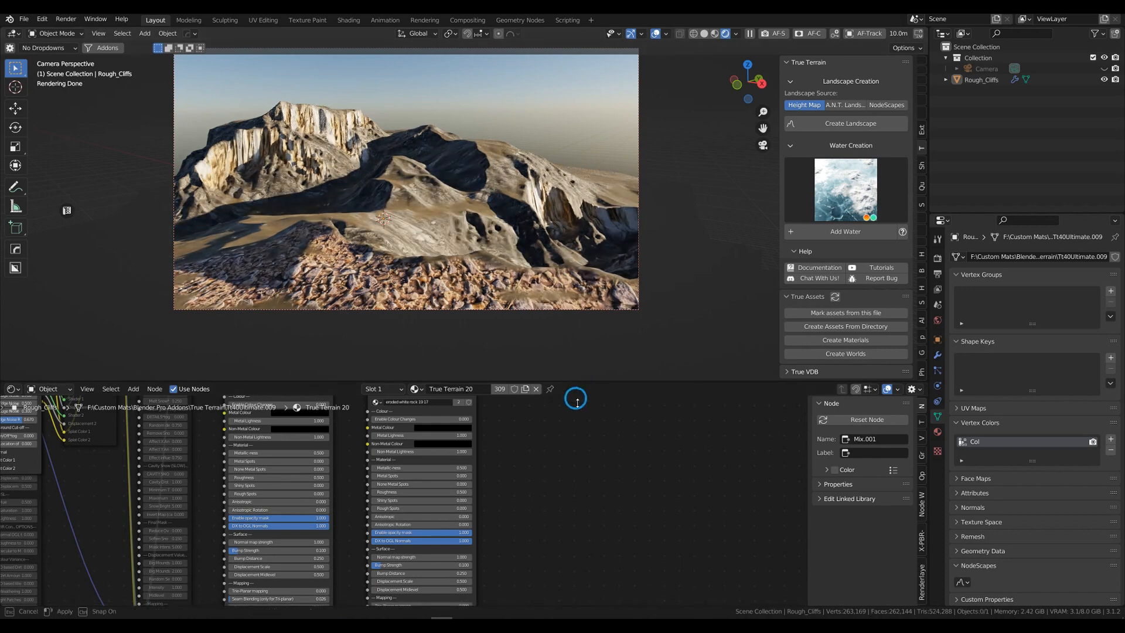
Enlarge the 3D viewport by shrinking the node editor down to its header
drag(579, 383, 530, 588)
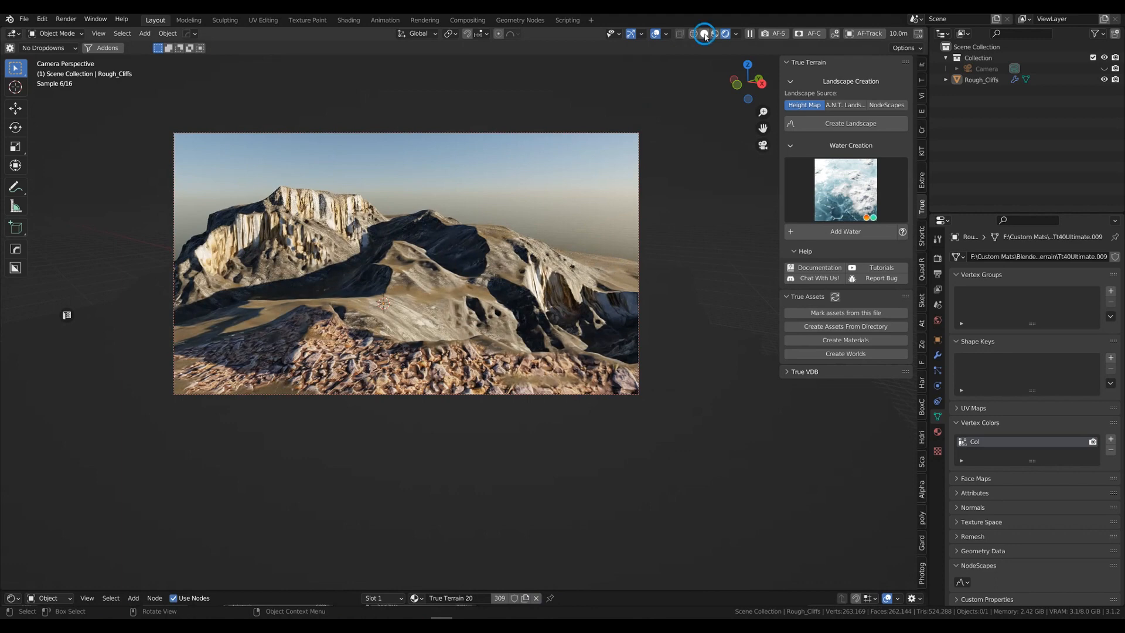
Show the terrain in solid shading and add a Subdivision Surface modifier to it
click(706, 34)
click(937, 354)
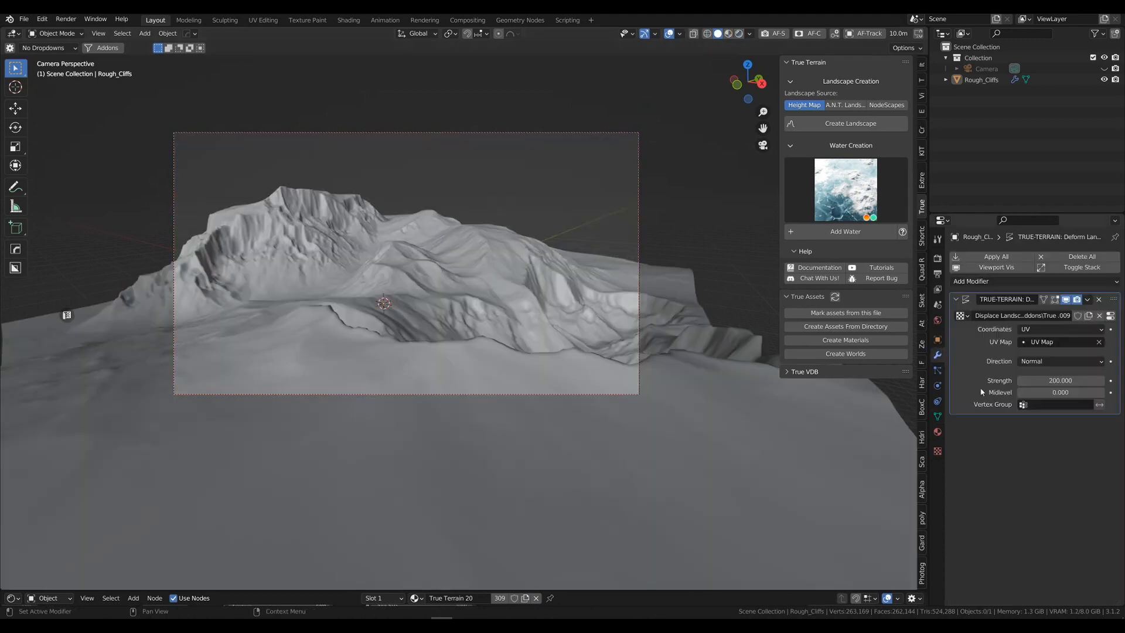
click(984, 281)
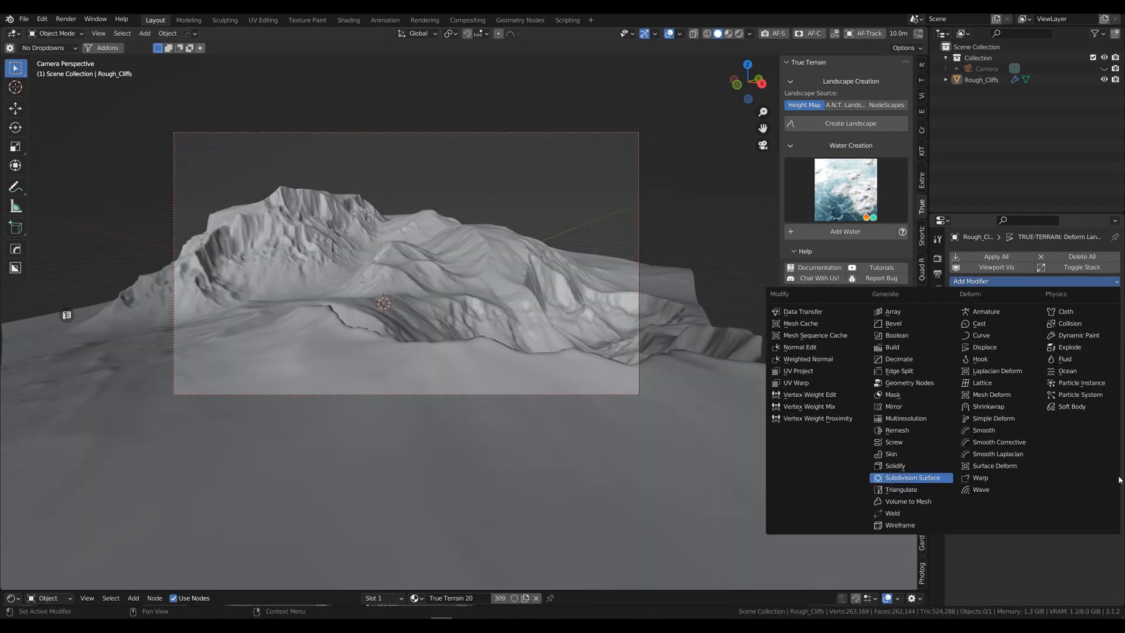
key(Return)
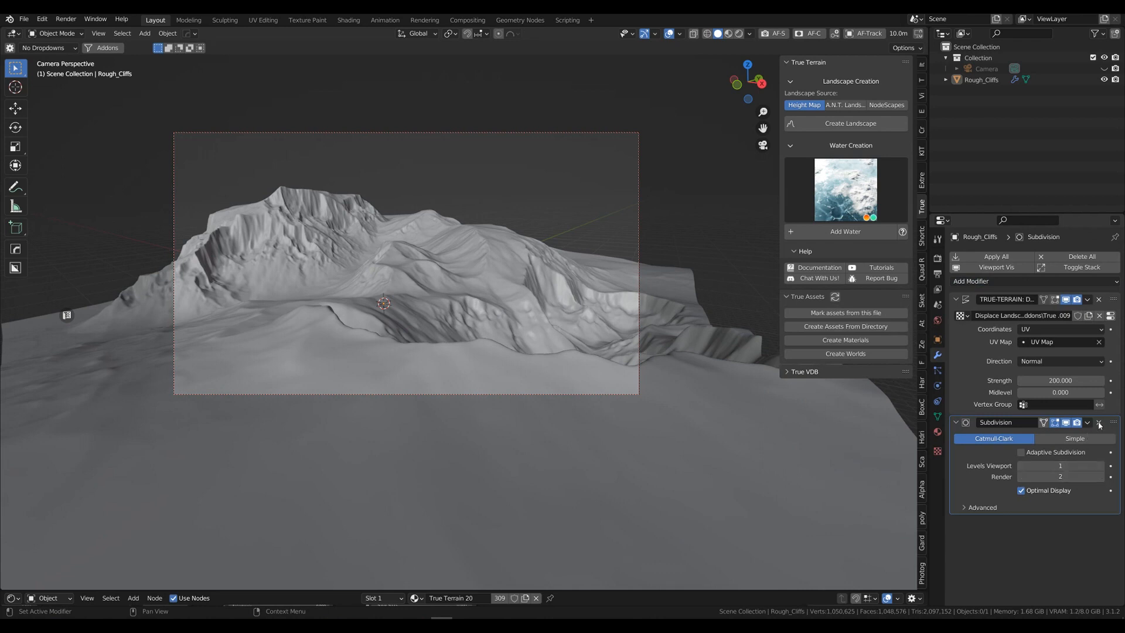
Move the Subdivision modifier above the True-Terrain displacement modifier and disable its viewport display
drag(1113, 426, 1119, 349)
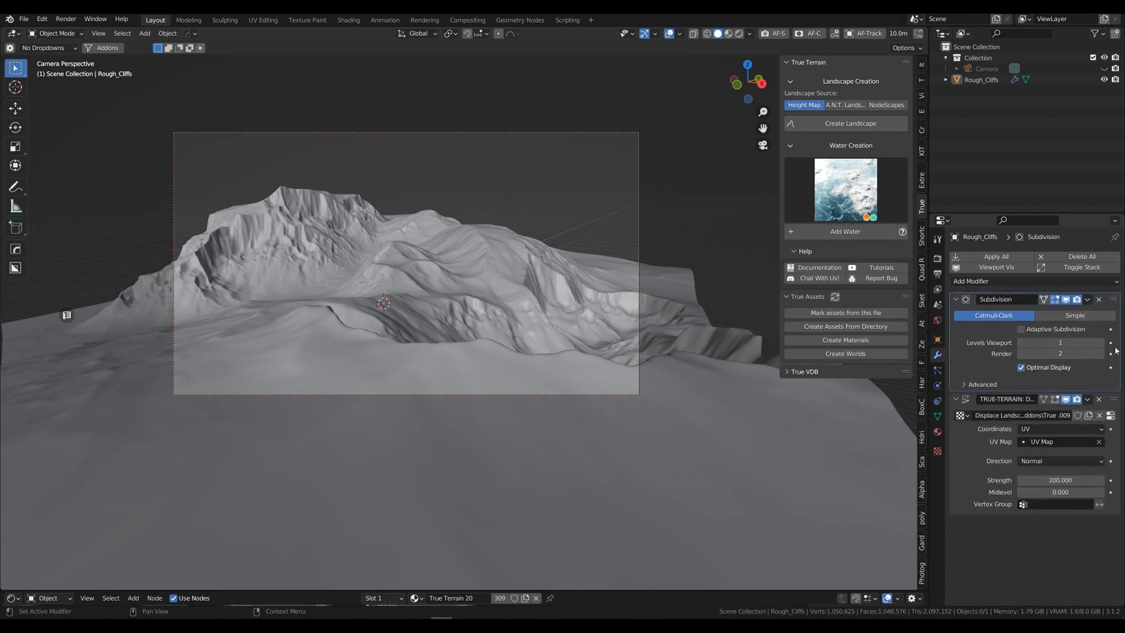
click(1065, 300)
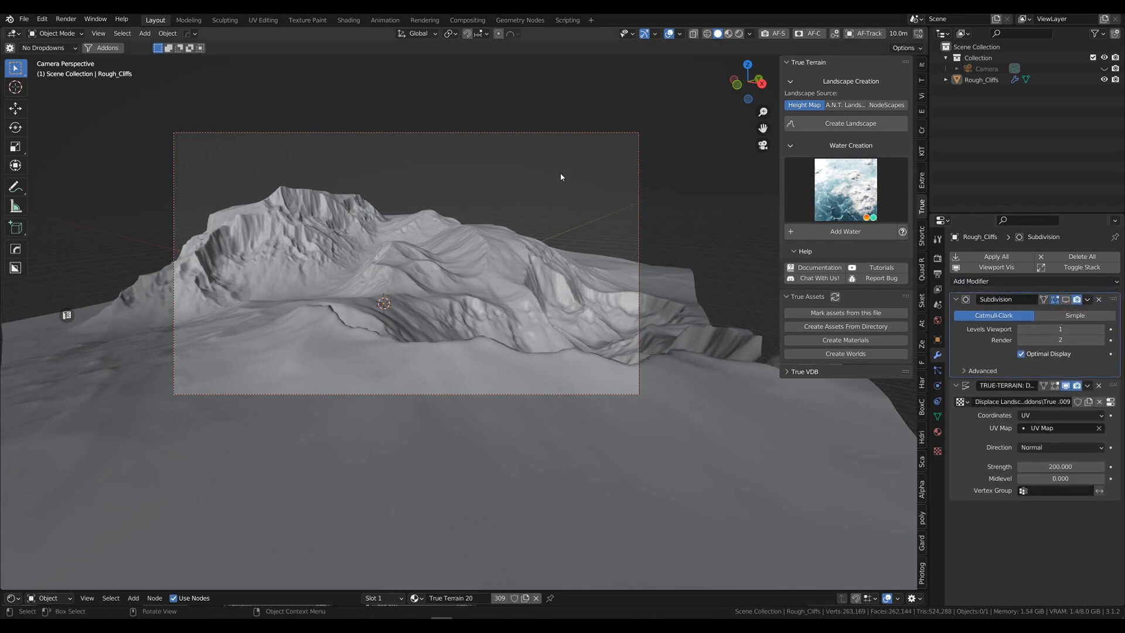
Render the camera view to a still image, inspect it and close the render result
key(F12)
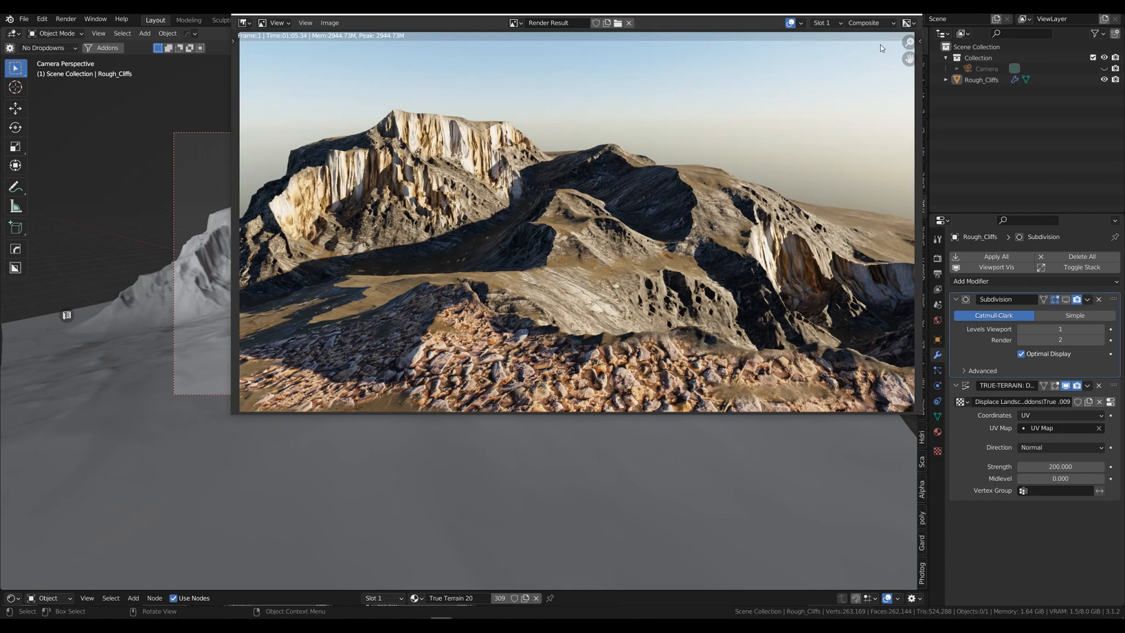
click(911, 14)
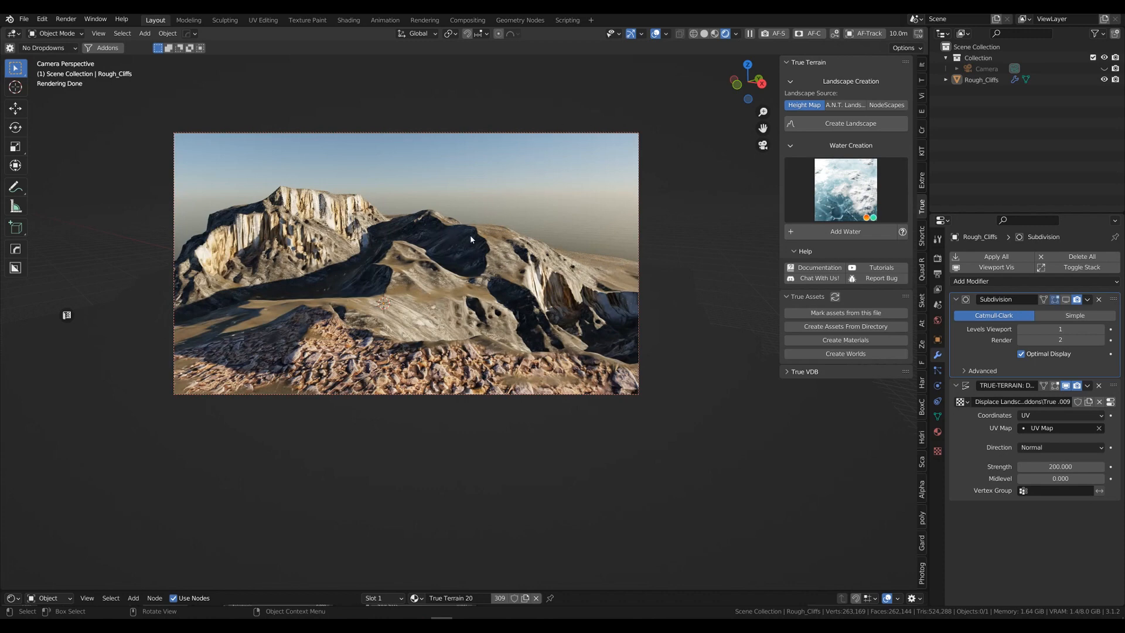
Put the terrain into Vertex Paint mode and set the brush colour to green
click(464, 255)
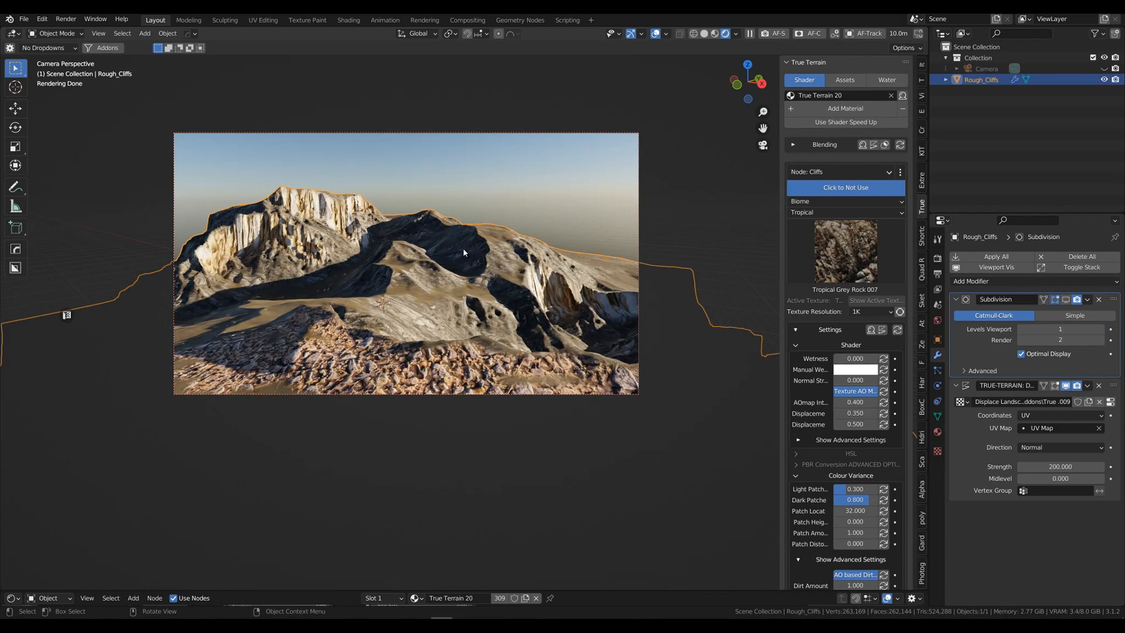
key(ctrl+Tab)
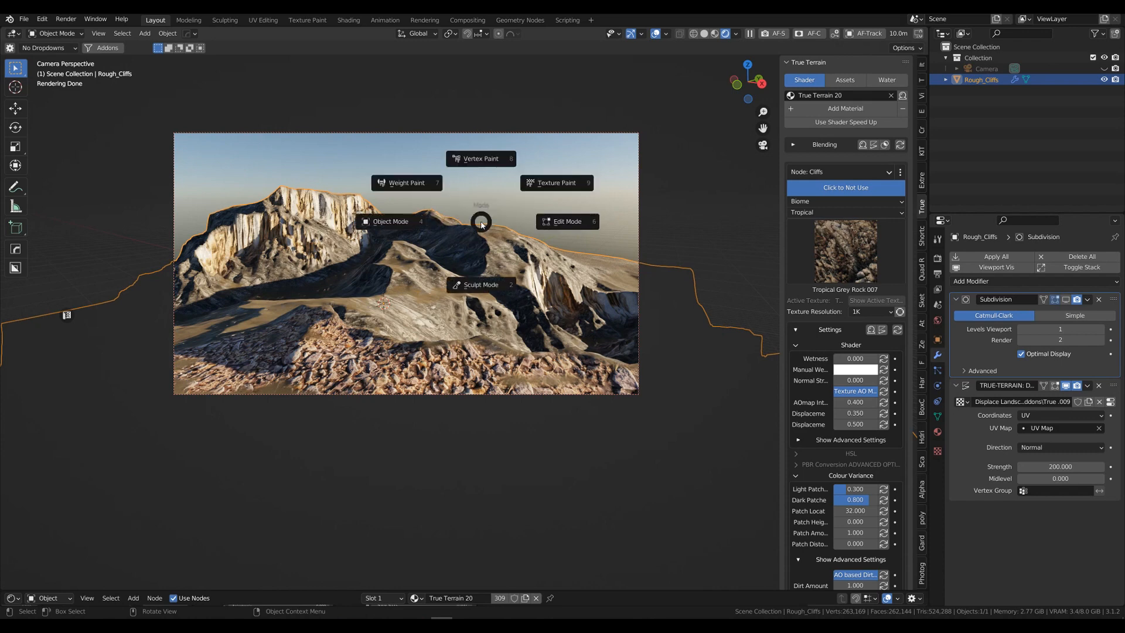
click(481, 161)
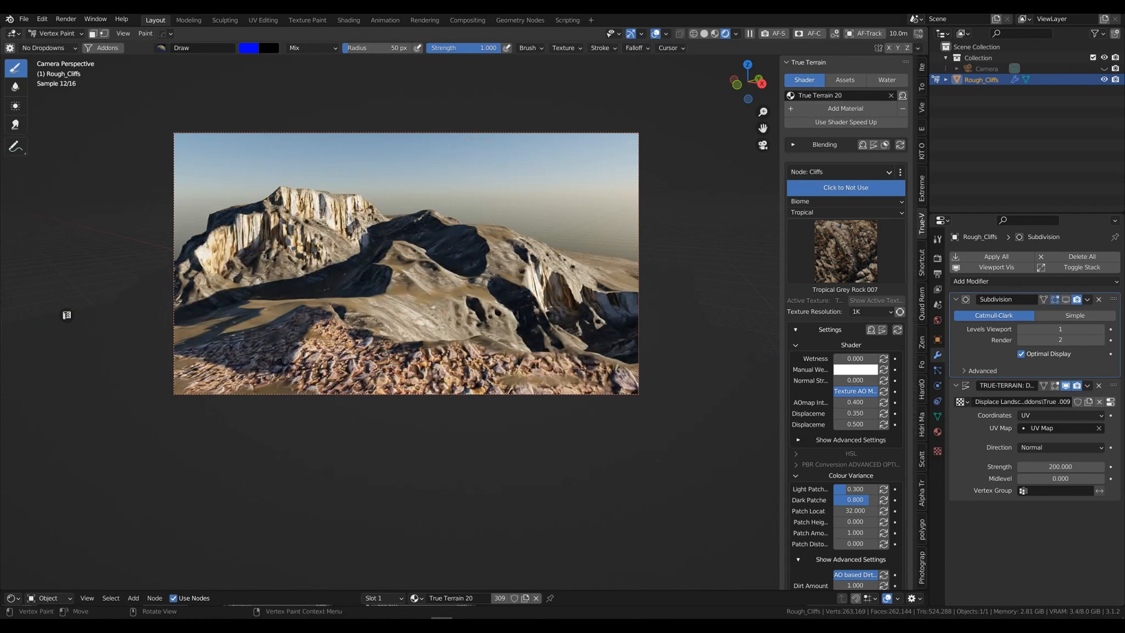
click(252, 47)
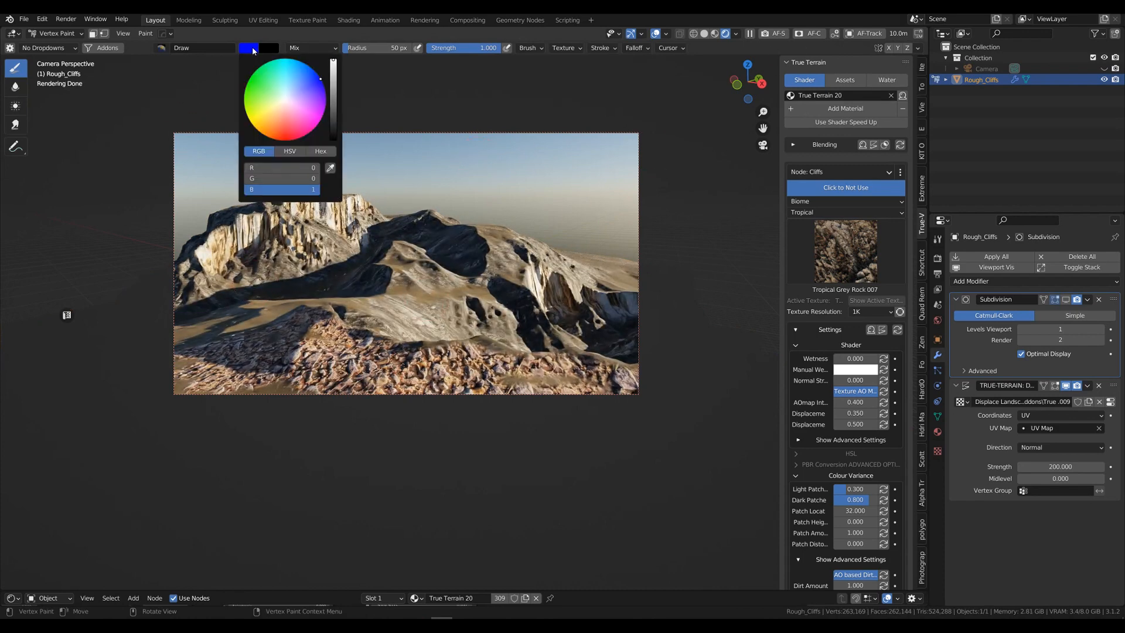
mouse_move(297, 189)
mouse_down()
mouse_move(253, 188)
mouse_move(316, 178)
mouse_up()
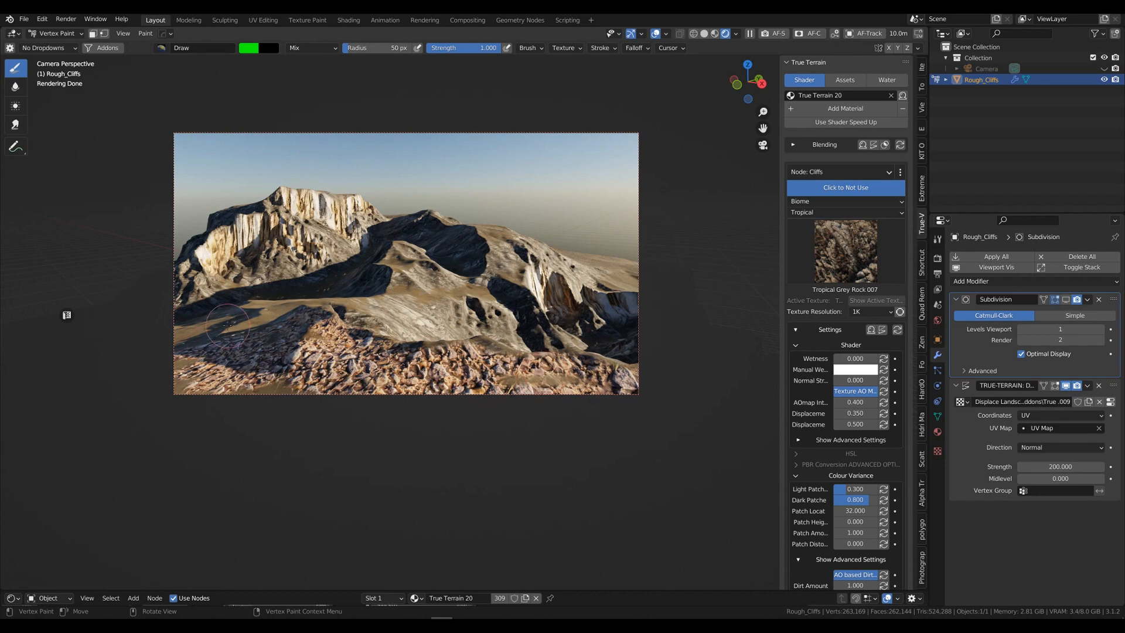
Paint the green mask over the left part of the foreground to extend the stony dirt, and undo the last stroke
mouse_move(209, 324)
mouse_down()
mouse_move(153, 339)
mouse_move(210, 334)
mouse_up()
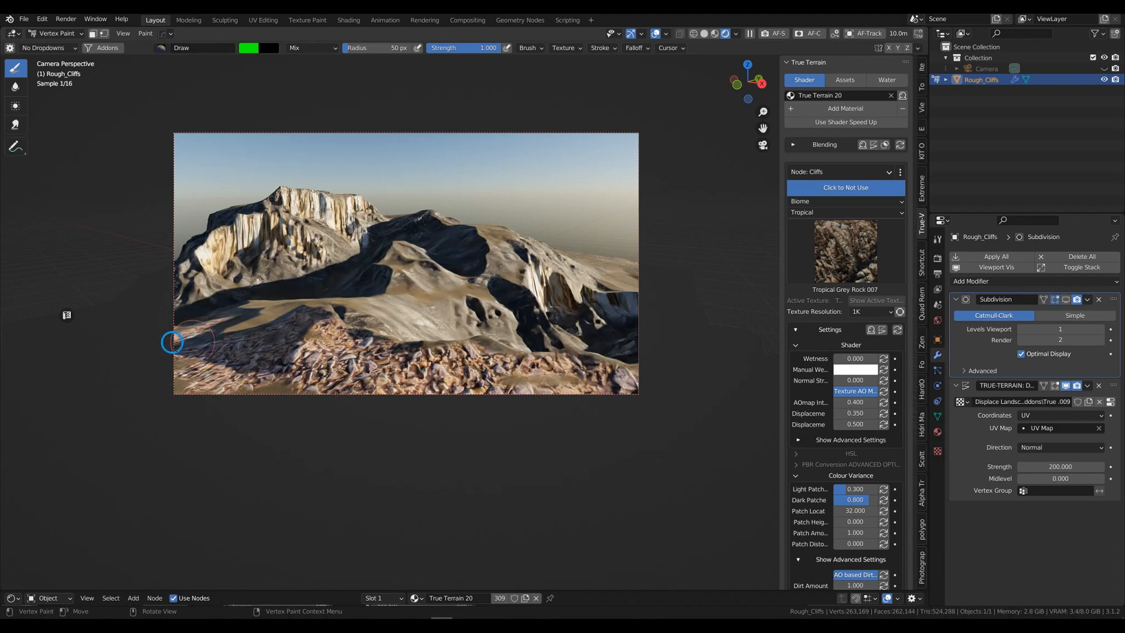
mouse_move(227, 318)
mouse_down()
mouse_move(188, 343)
mouse_move(179, 402)
mouse_up()
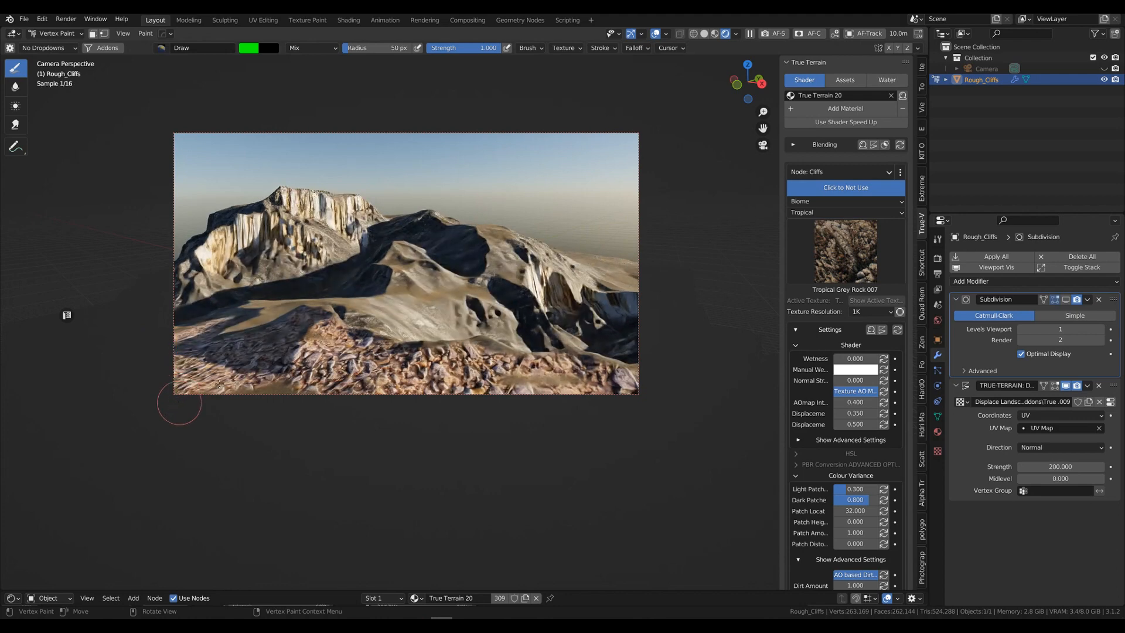
drag(205, 317, 158, 334)
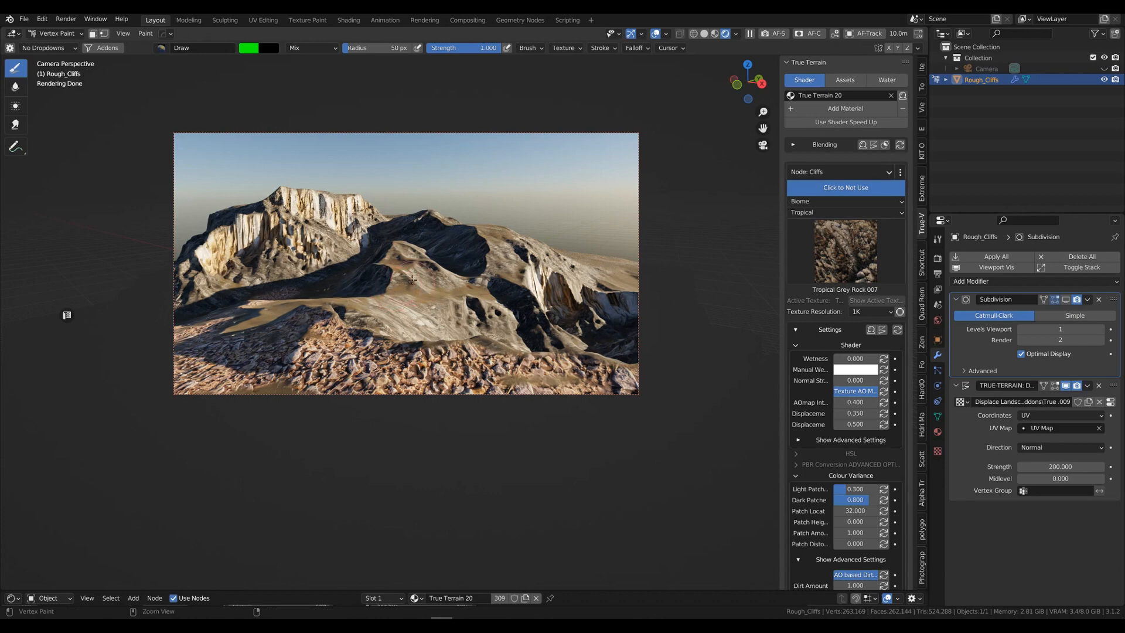
key(ctrl+z)
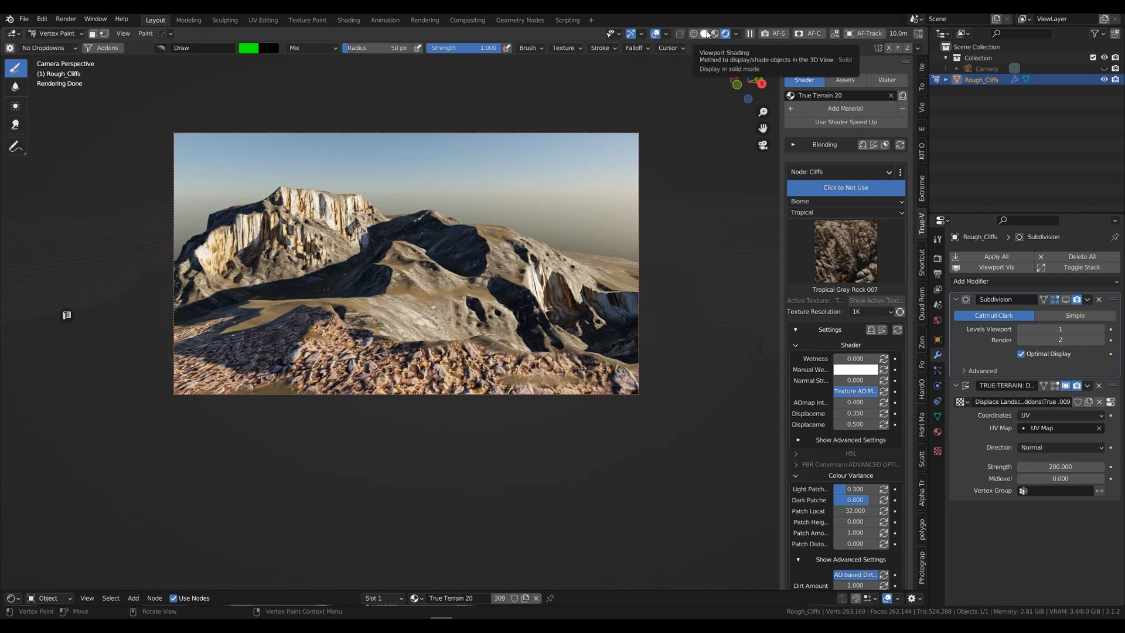
Paint a green patch on the distant slope behind the right-hand cliffs in solid shading, and return to Object Mode with rendered shading
click(704, 34)
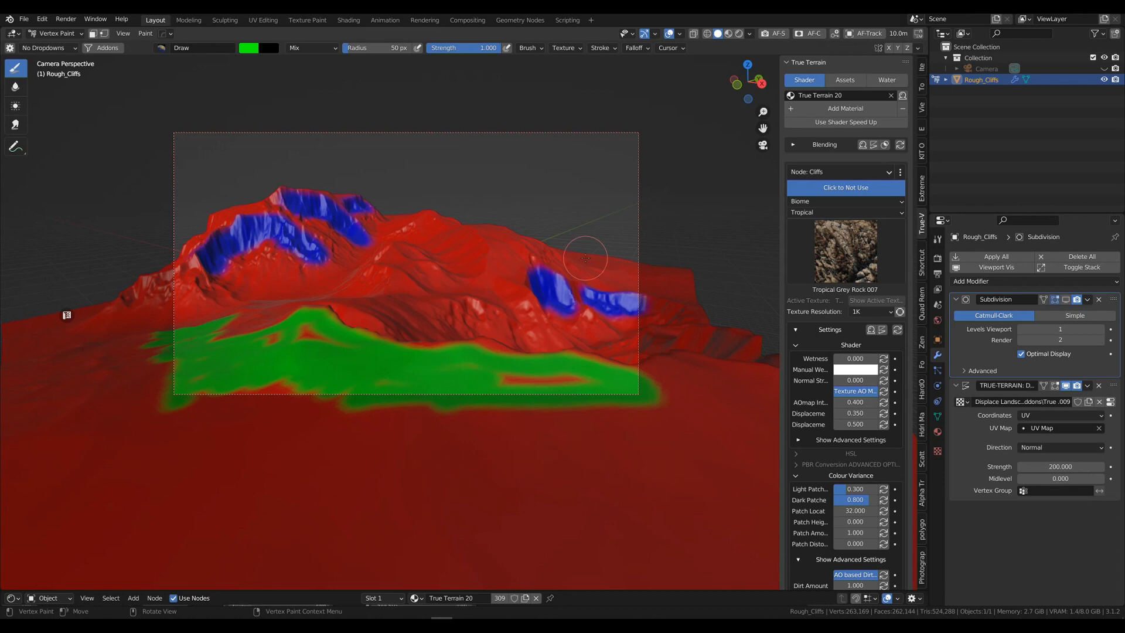
drag(567, 250, 650, 260)
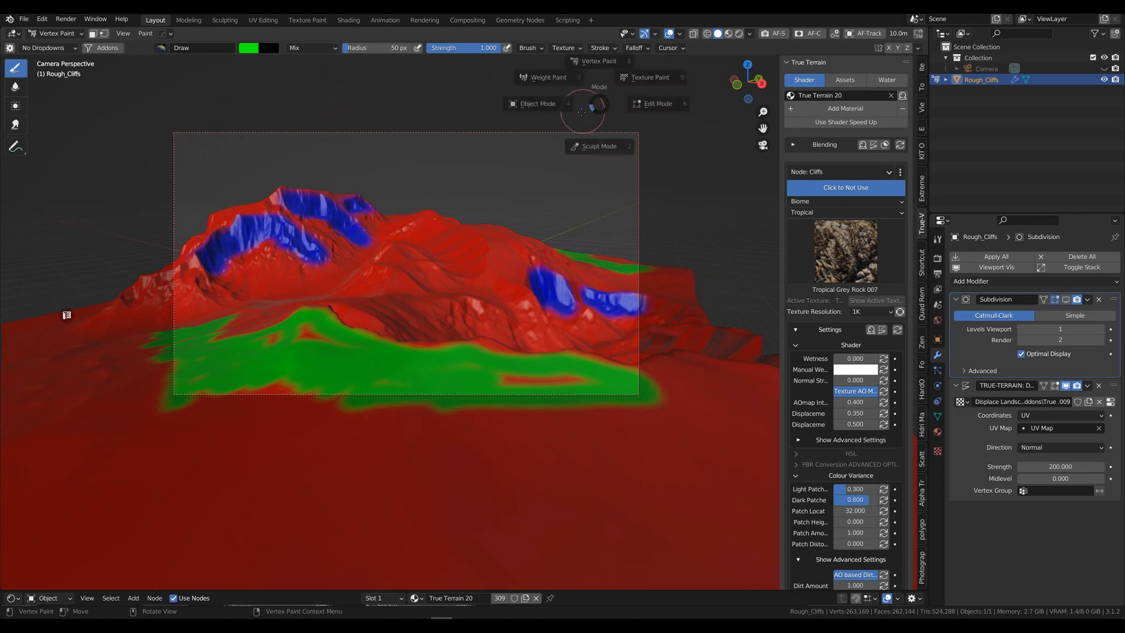
key(ctrl+Tab)
click(454, 110)
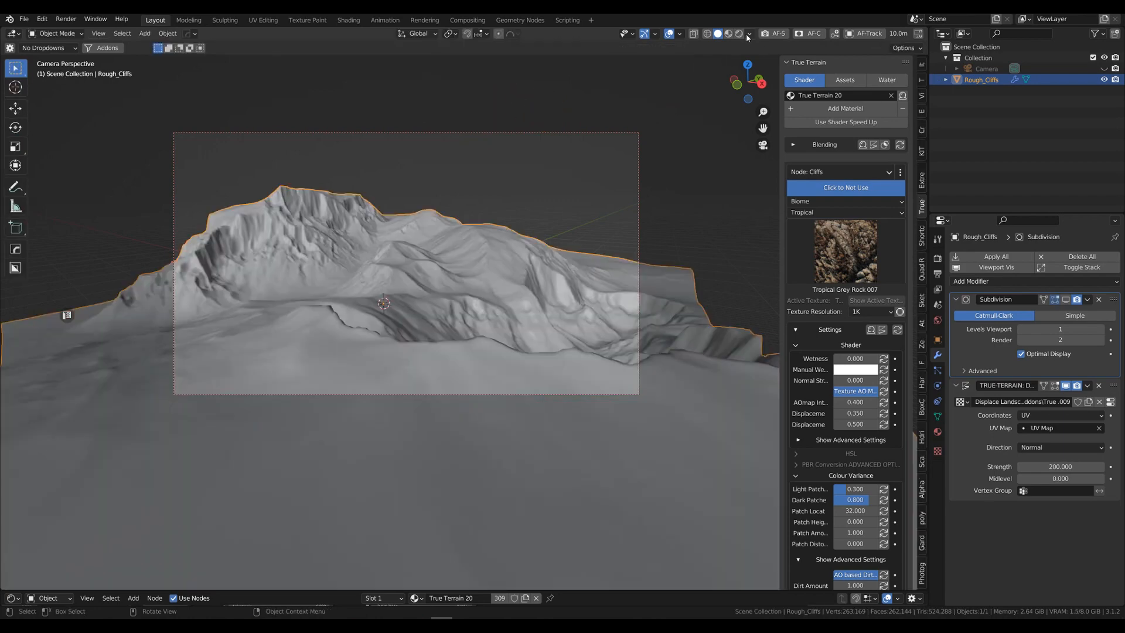
key(shift+z)
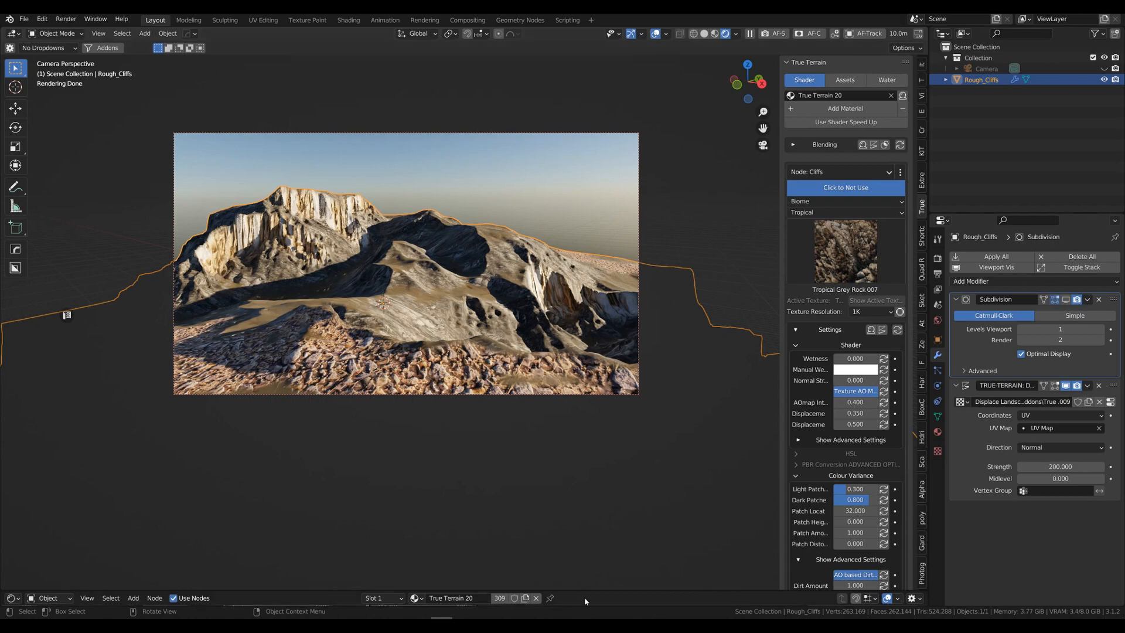
Reopen the node editor below the 3D viewport and split off an Asset Browser beside it
drag(583, 591, 610, 249)
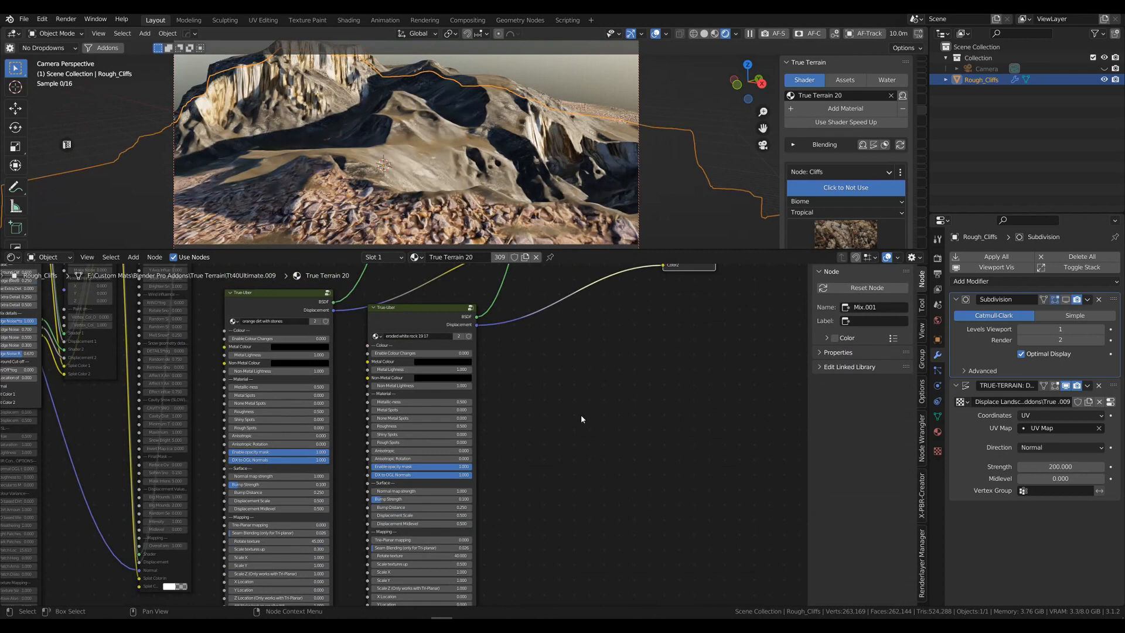
scroll(573, 447, down, 4)
scroll(572, 445, down, 5)
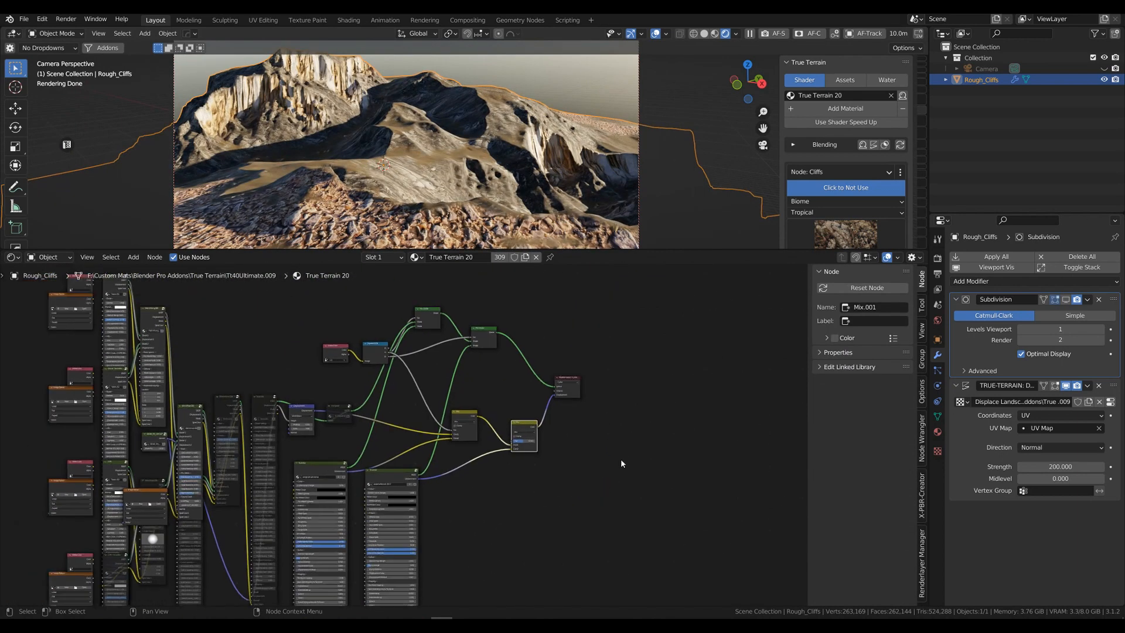
shift+middle_drag(609, 462, 604, 439)
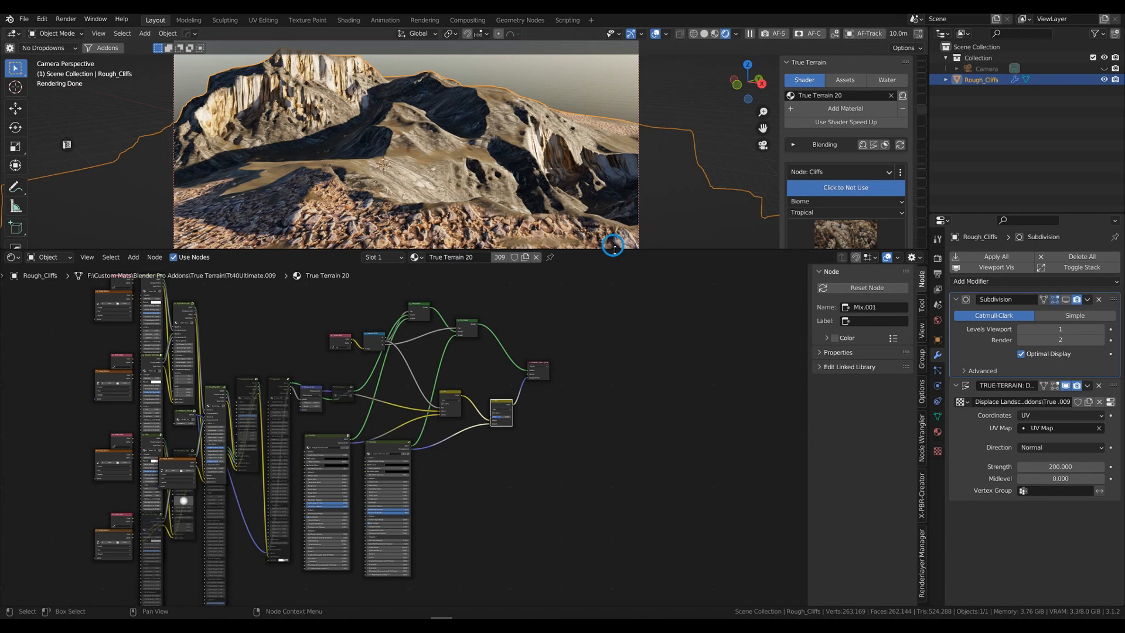
drag(630, 250, 630, 331)
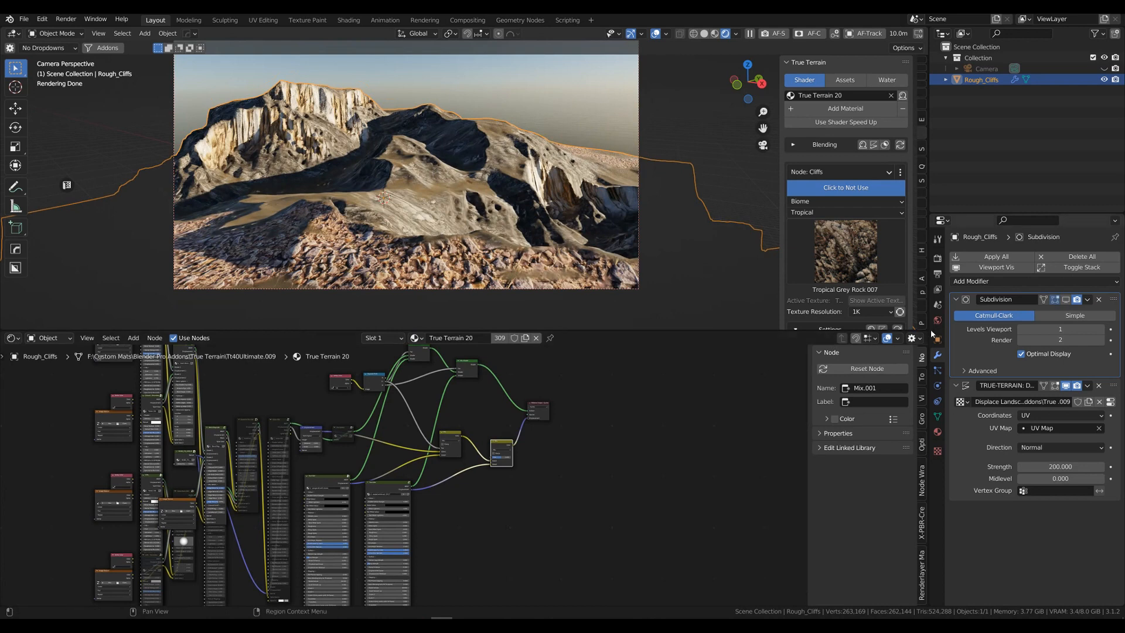
drag(926, 332, 419, 363)
click(437, 339)
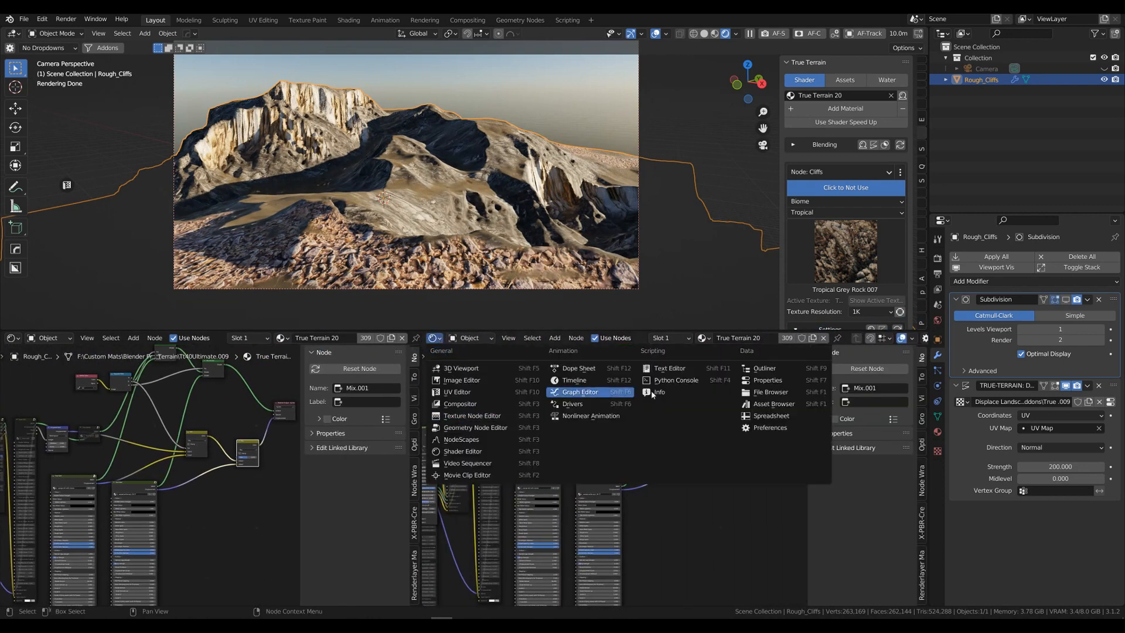
click(762, 404)
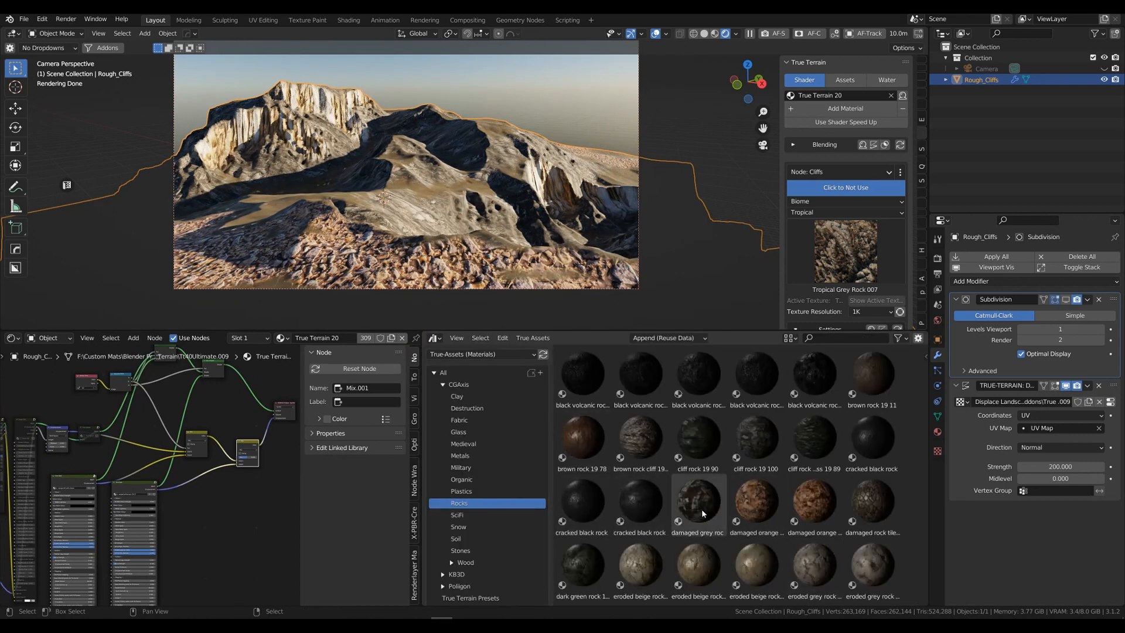
Apply the damaged grey rock 19 91 material from the Rocks catalog to the terrain and copy its True-Uber node
drag(706, 509, 449, 187)
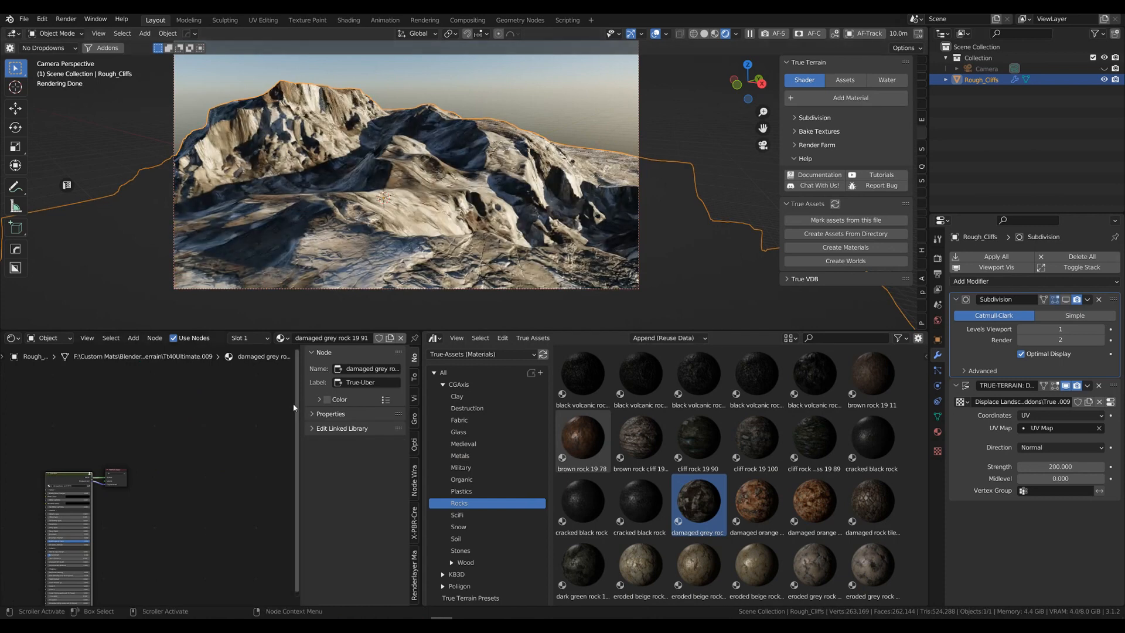
click(59, 477)
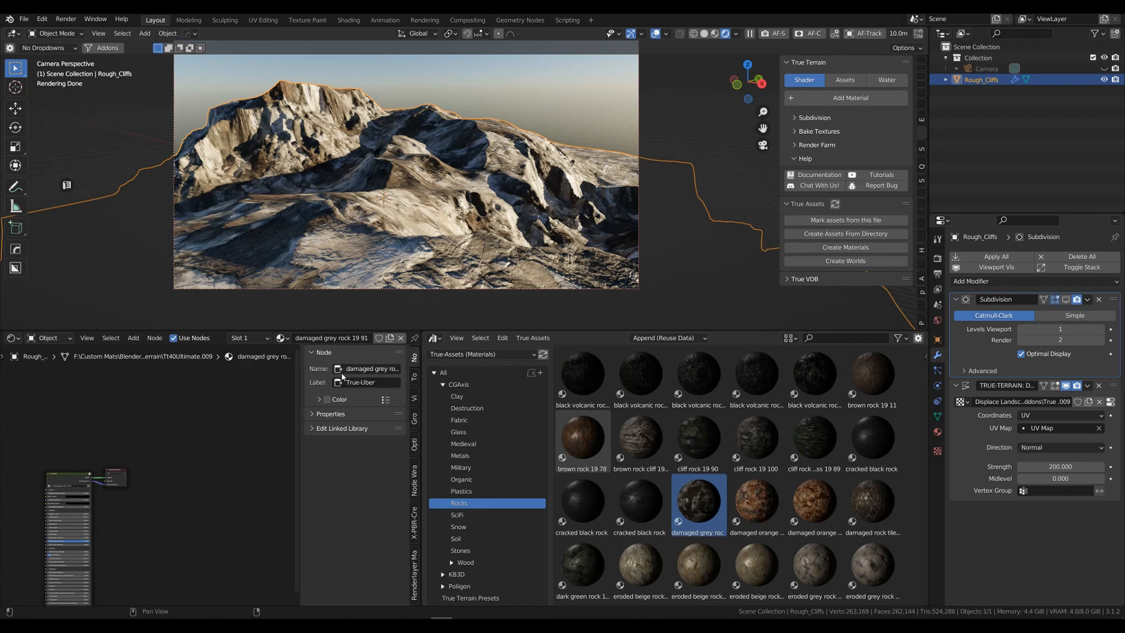
middle_drag(140, 414, 168, 432)
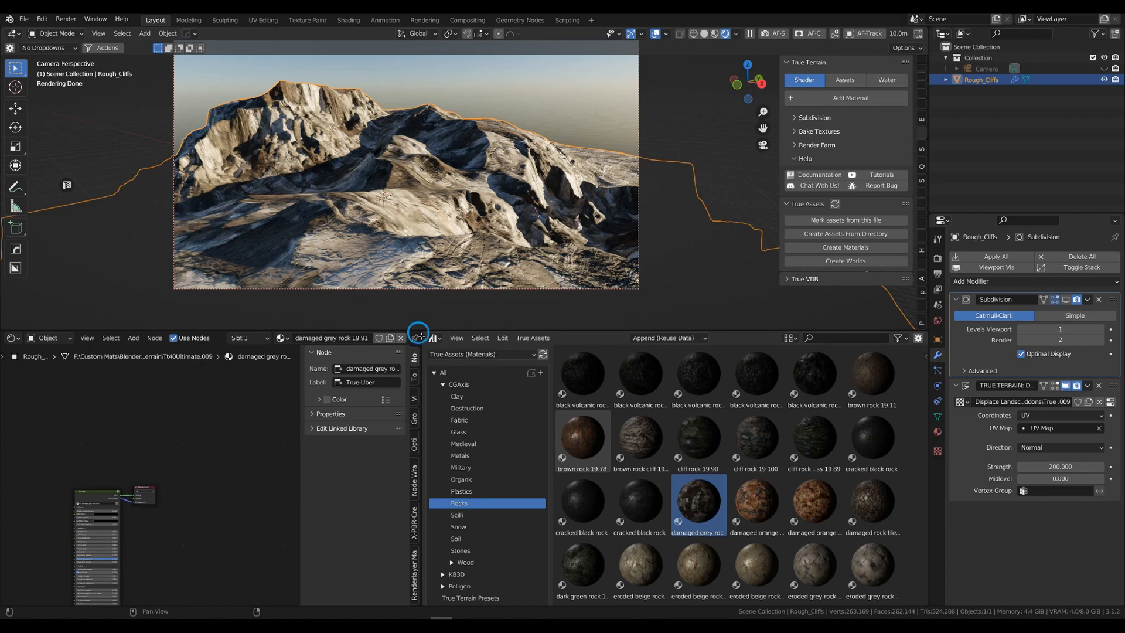
Widen the node editor and assign the True Terrain 20 material back to the terrain
drag(421, 338, 698, 338)
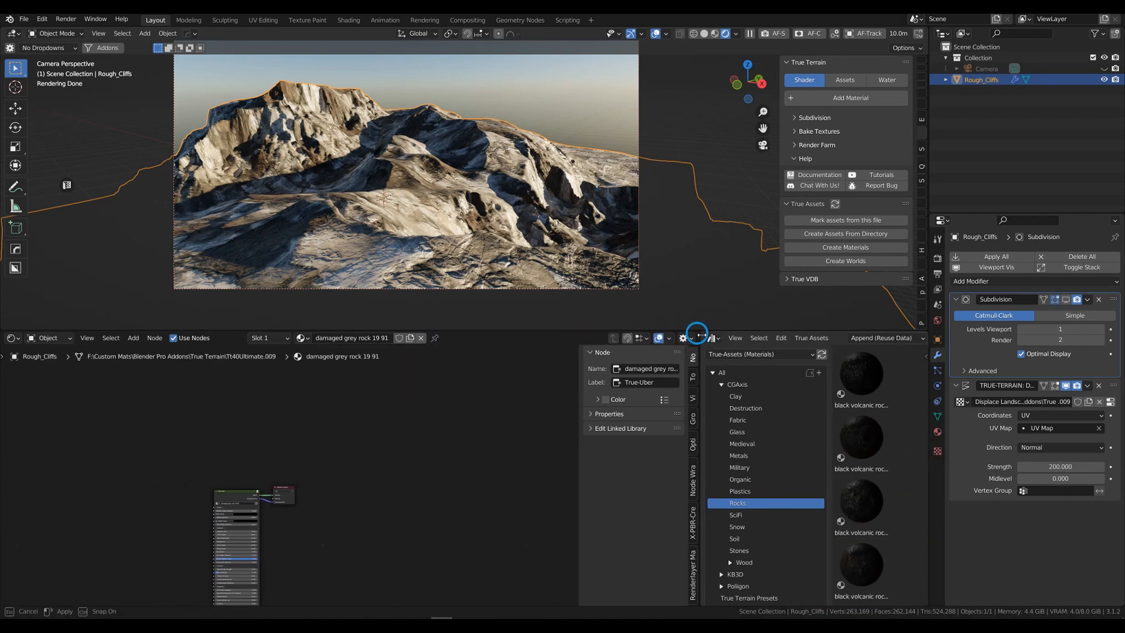
click(304, 339)
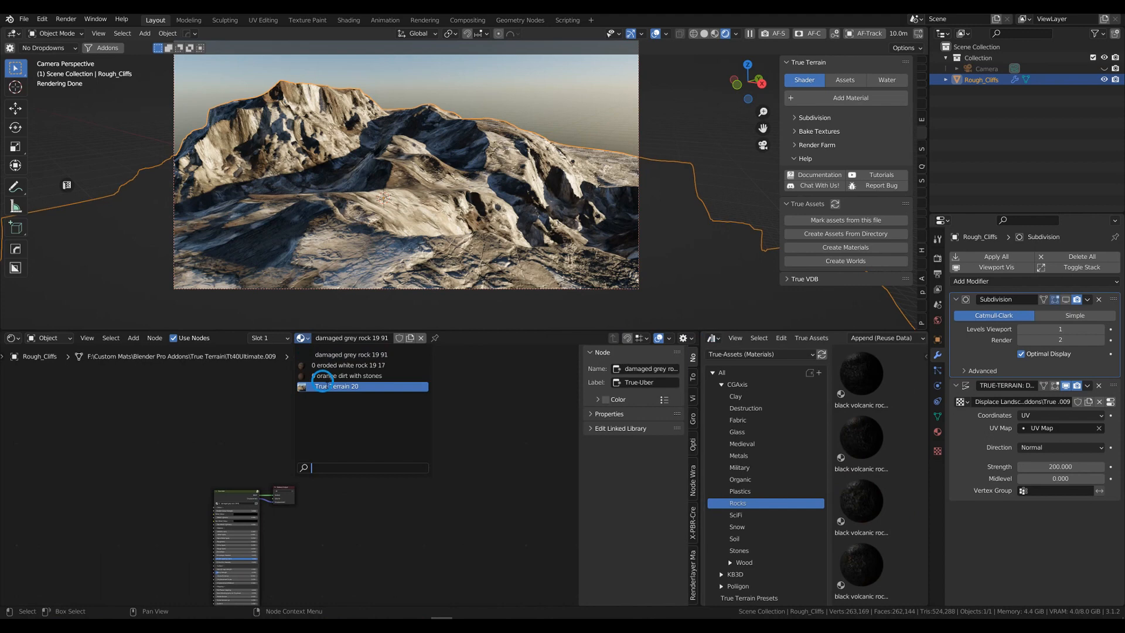
key(Return)
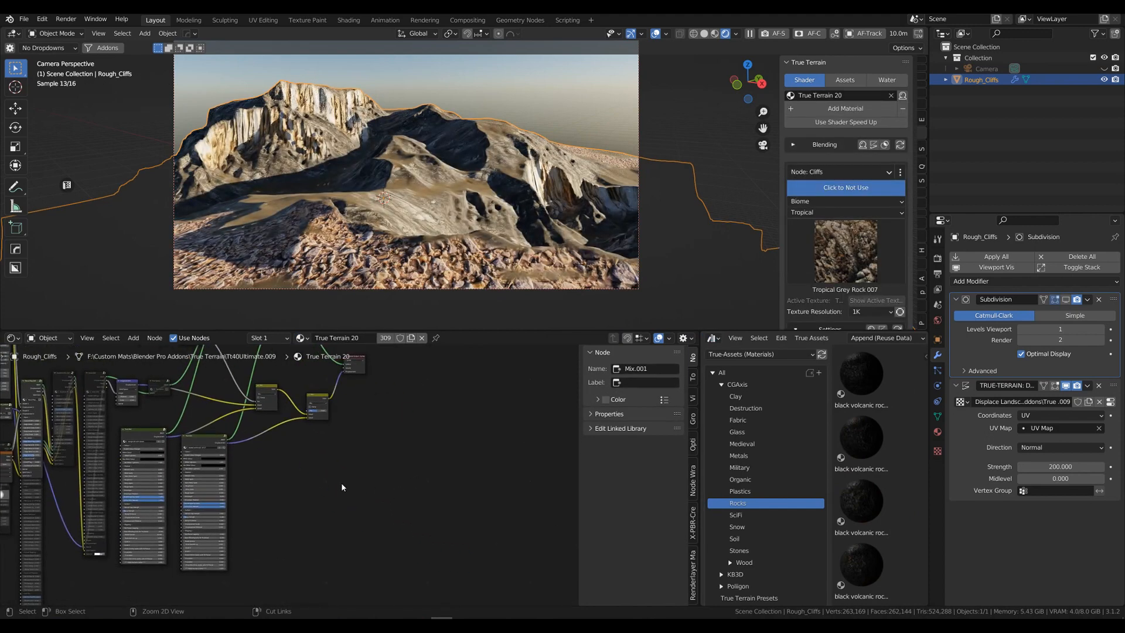
Paste the damaged grey rock node into True Terrain 20, to the right of the eroded white rock node
drag(144, 427, 305, 455)
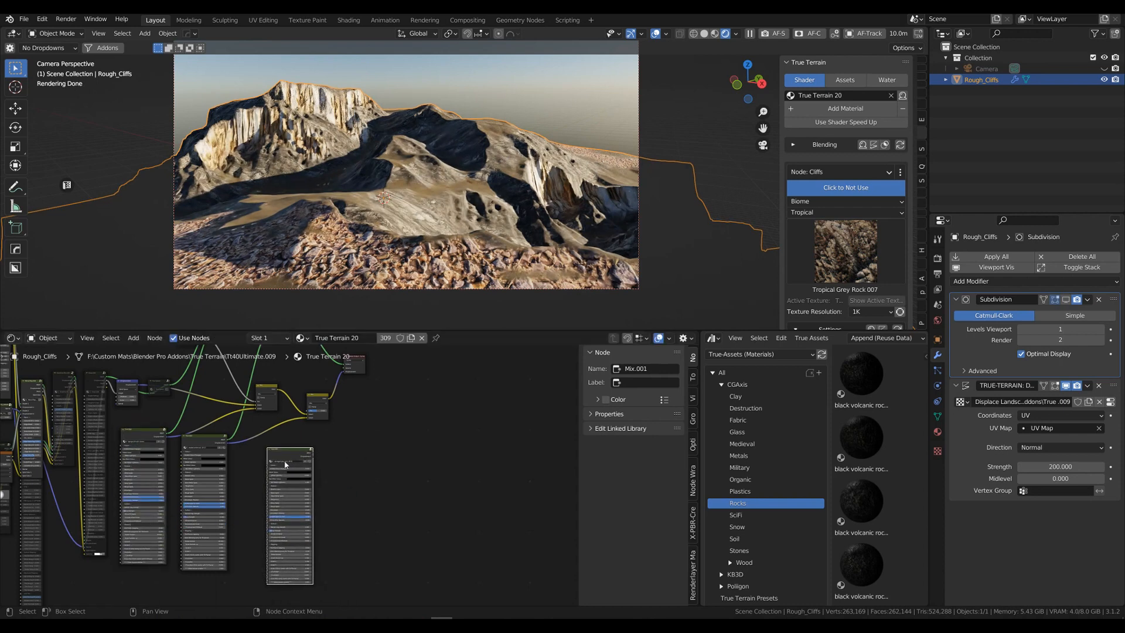
scroll(313, 462, up, 3)
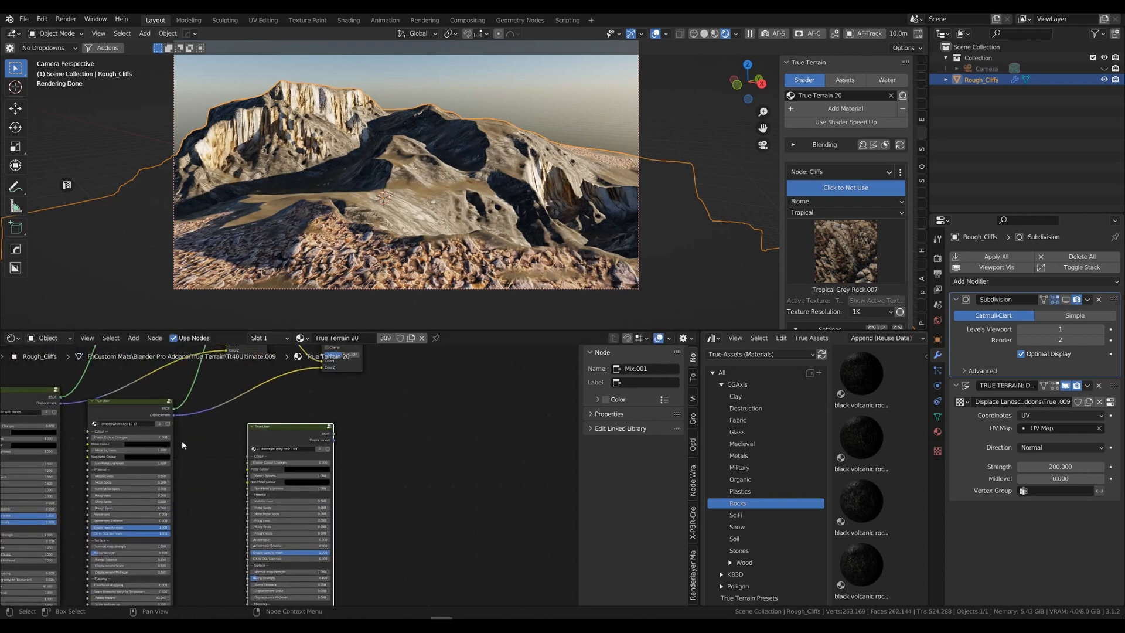
scroll(177, 442, down, 2)
middle_drag(395, 445, 367, 475)
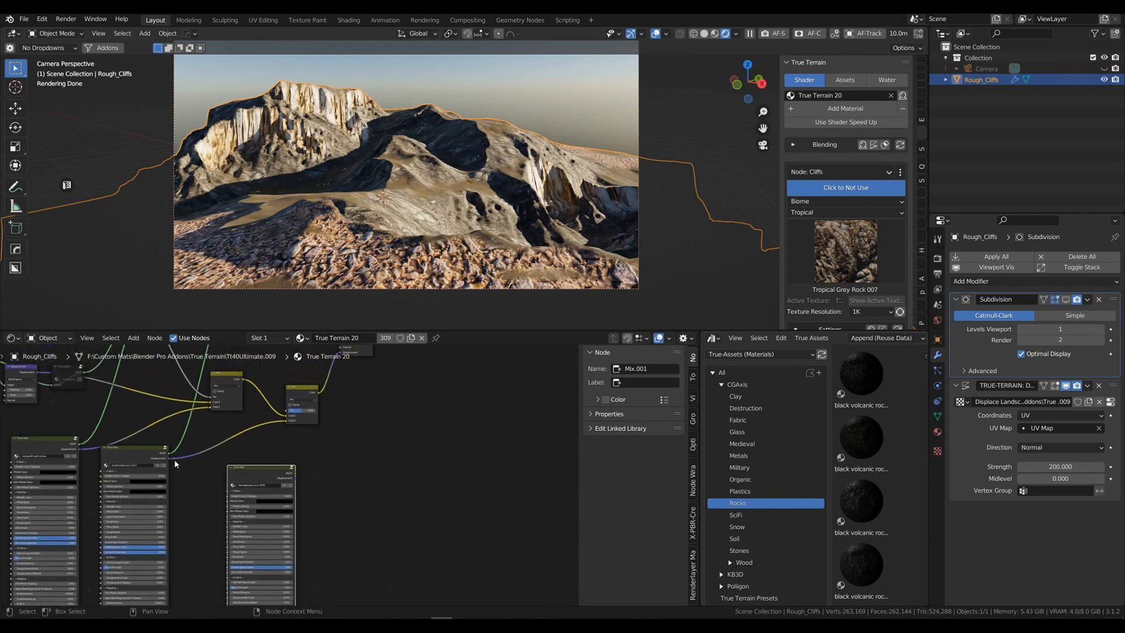
mouse_move(170, 456)
mouse_down()
mouse_move(221, 465)
mouse_move(171, 439)
mouse_move(181, 444)
mouse_up()
key(Escape)
scroll(260, 451, down, 3)
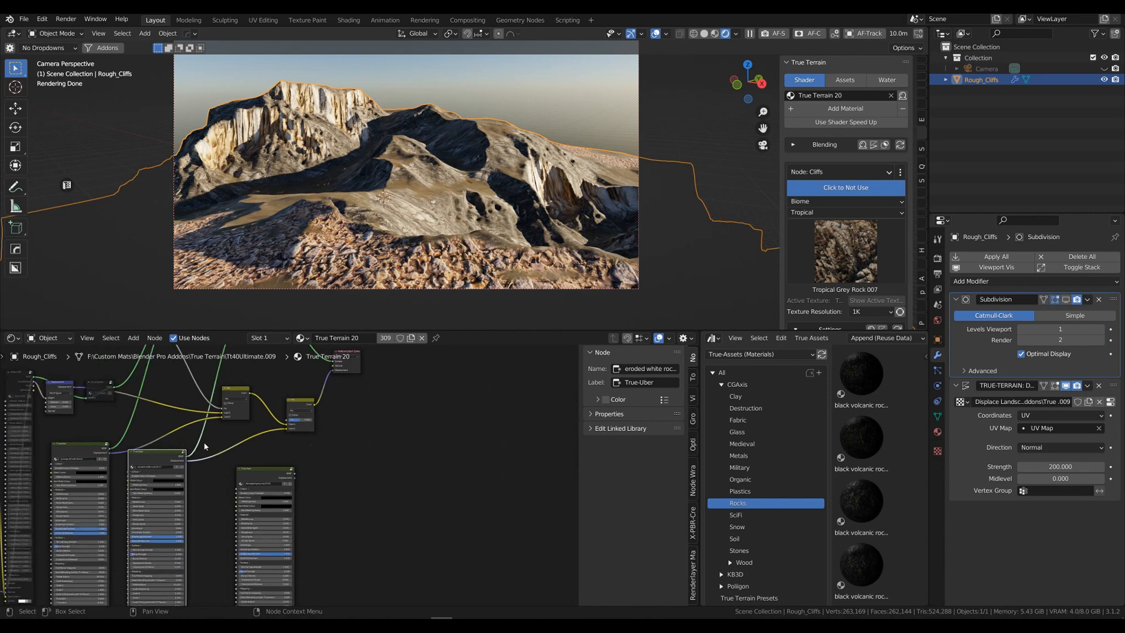
scroll(234, 459, up, 3)
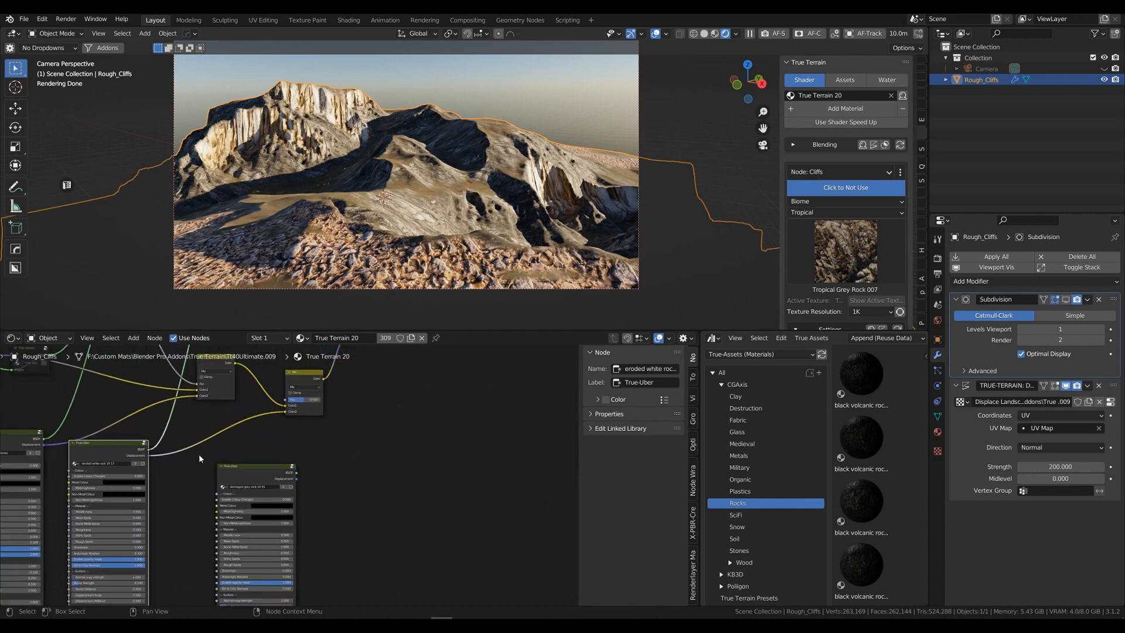
drag(149, 451, 177, 437)
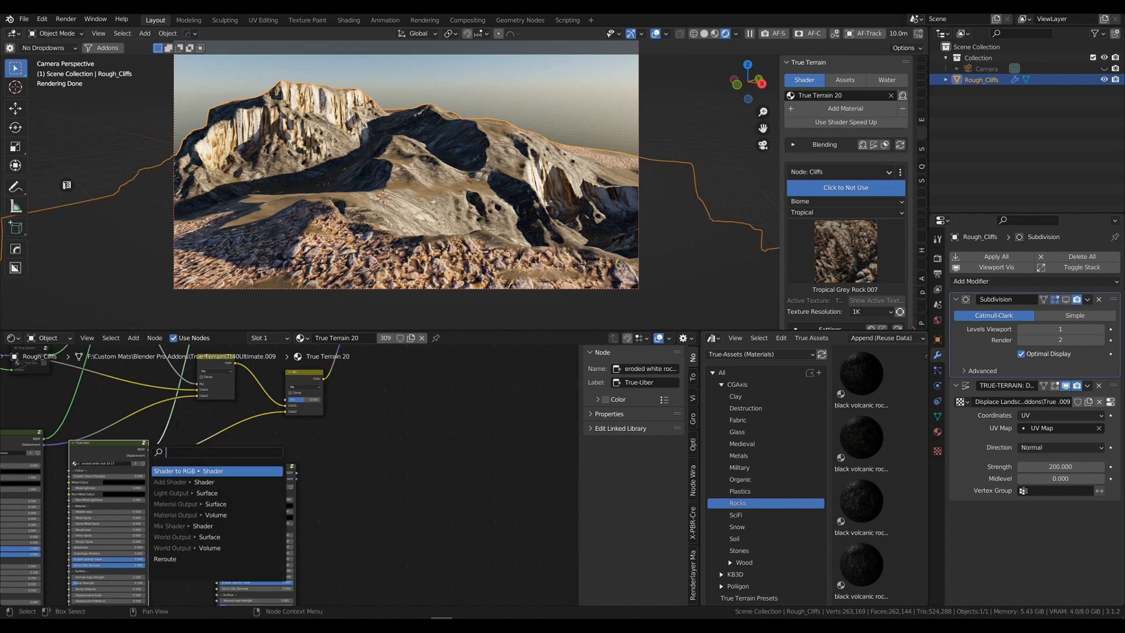
key(Escape)
Replace the eroded white rock's shader and displacement links into the final mix nodes with links from the damaged grey rock node
ctrl+right_drag(157, 418, 185, 444)
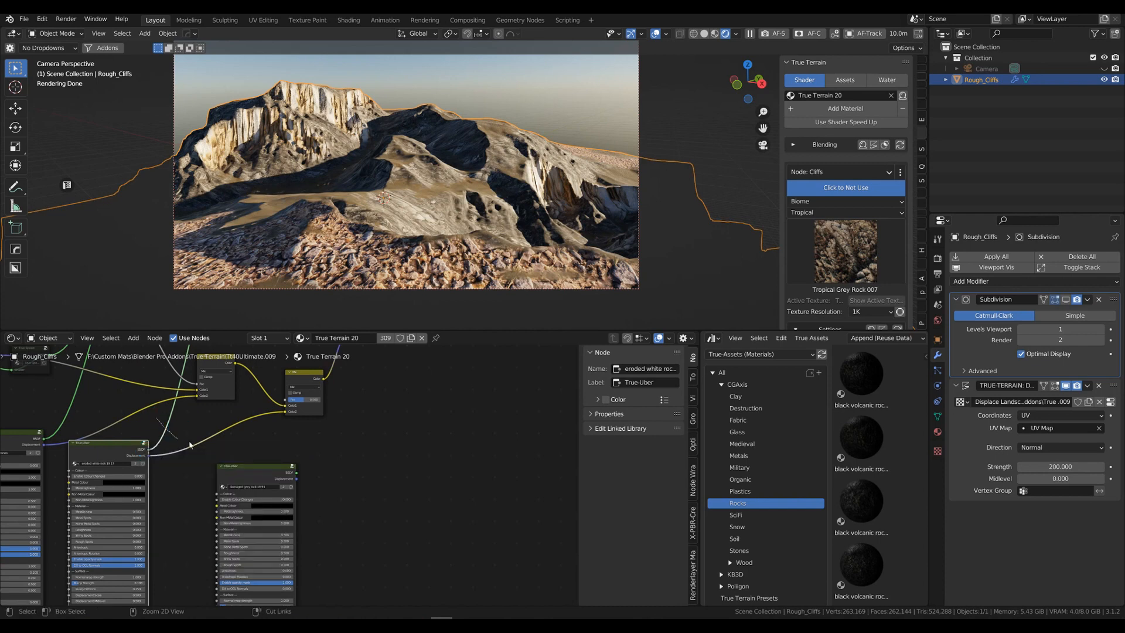
middle_drag(362, 431, 376, 555)
drag(310, 596, 241, 384)
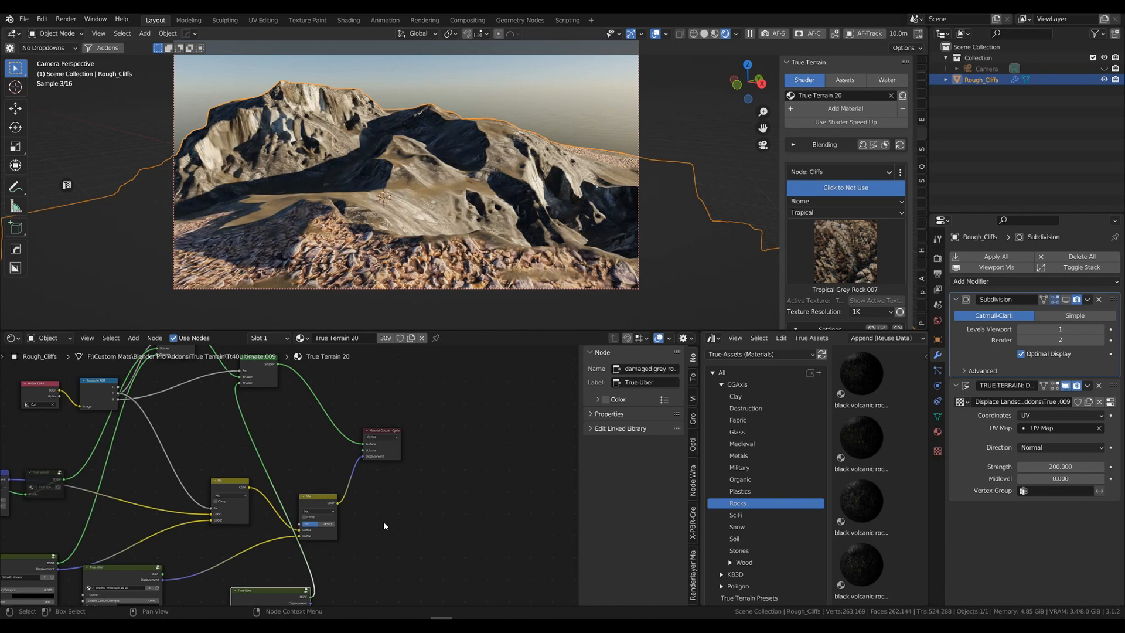
middle_drag(409, 533, 394, 438)
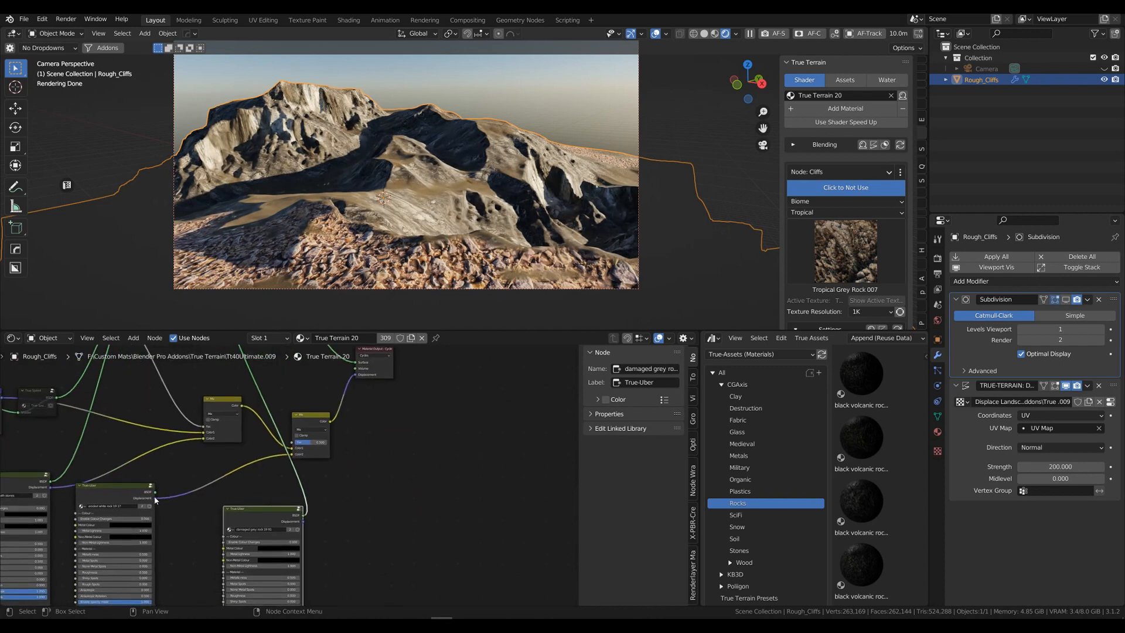
drag(293, 455, 276, 520)
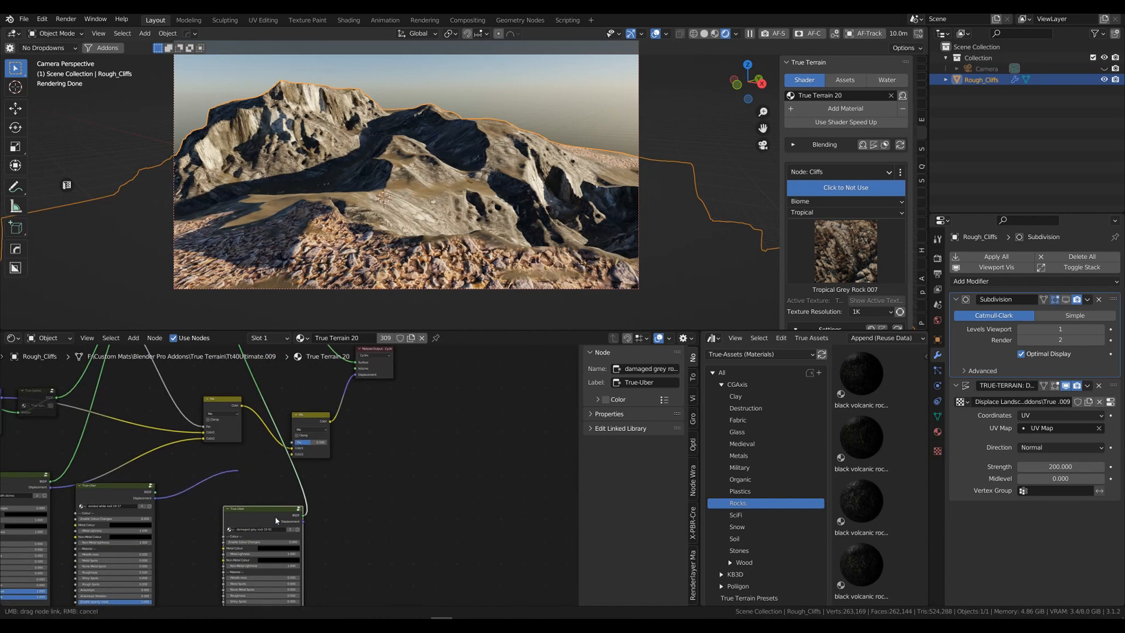
drag(337, 502, 293, 456)
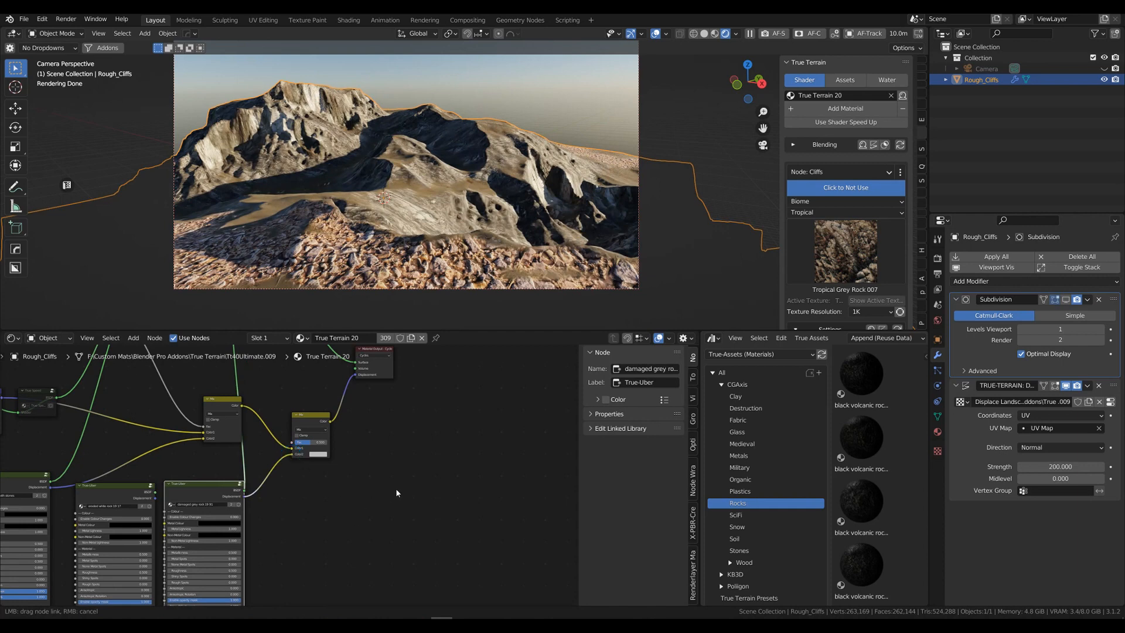
Set the damaged grey rock node's texture scale to 0.4 and its texture rotation to 40
middle_drag(384, 467, 478, 381)
scroll(424, 488, up, 3)
middle_drag(403, 537, 394, 486)
click(306, 543)
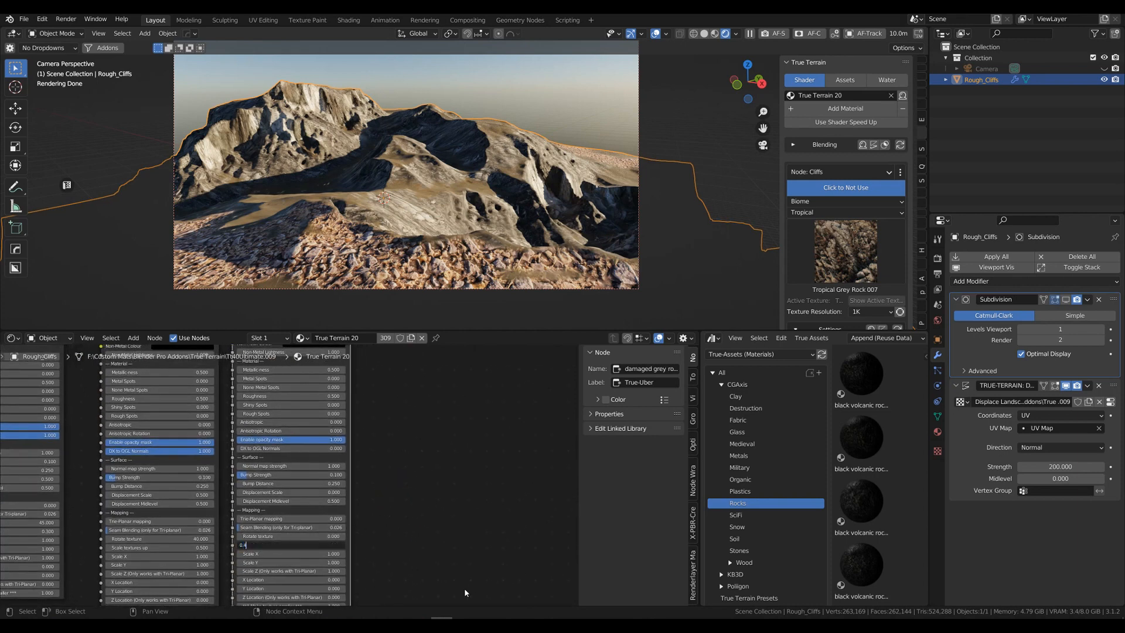
text(0.4)
key(Return)
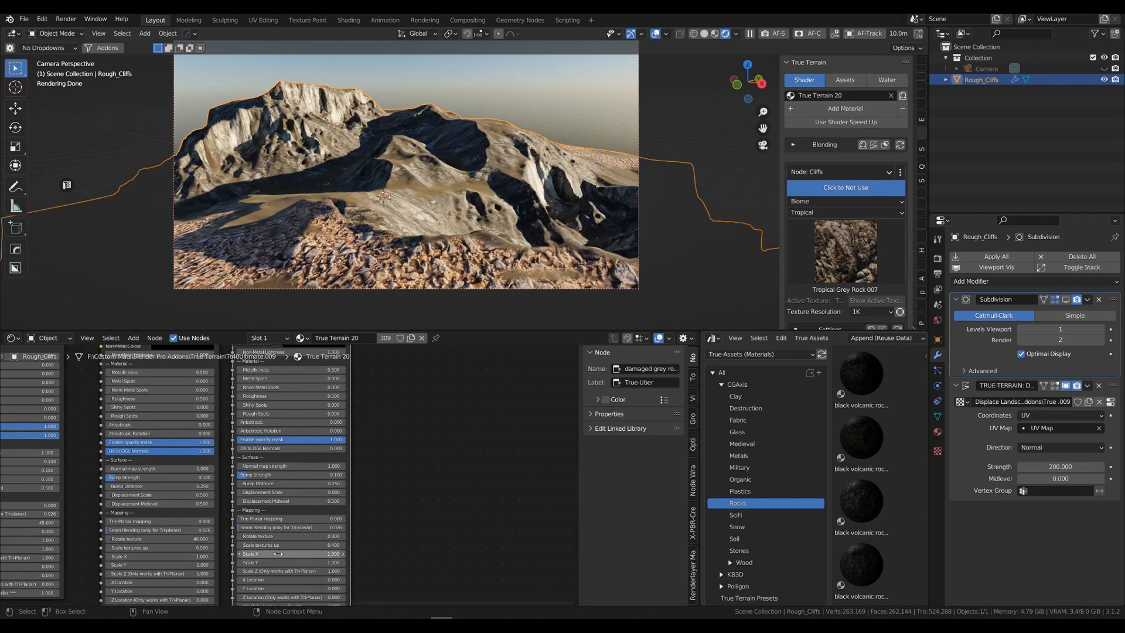
click(273, 536)
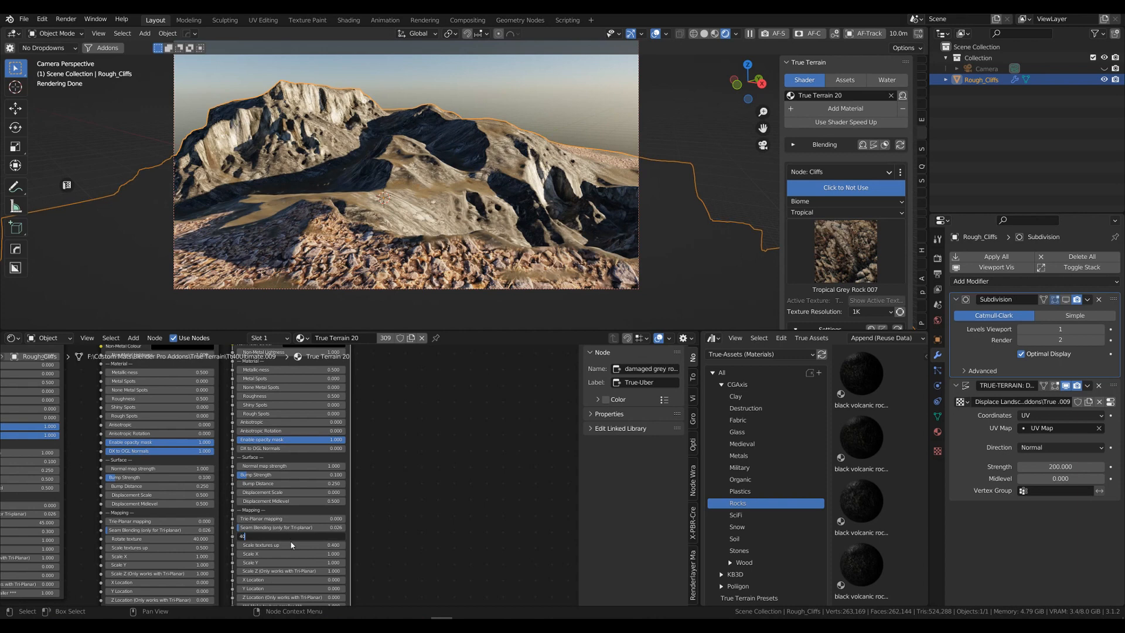
text(40)
key(Return)
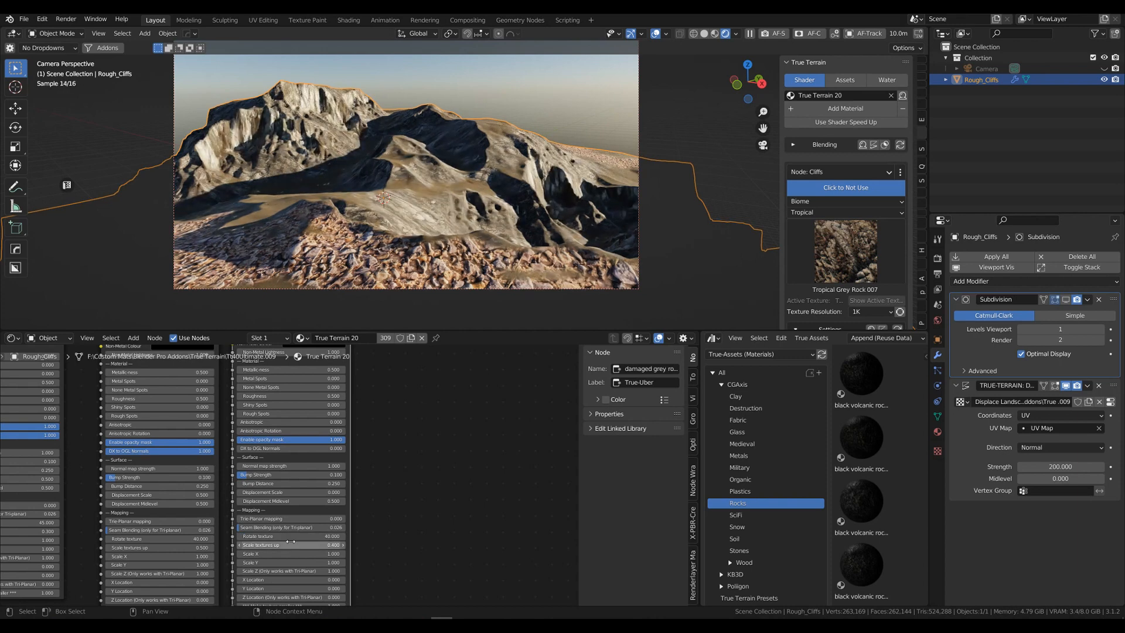
Apply the brown dirt 1 material from the Soil catalog to the terrain and copy its True-Uber node
scroll(416, 427, down, 4)
scroll(423, 428, down, 1)
middle_drag(421, 426, 396, 461)
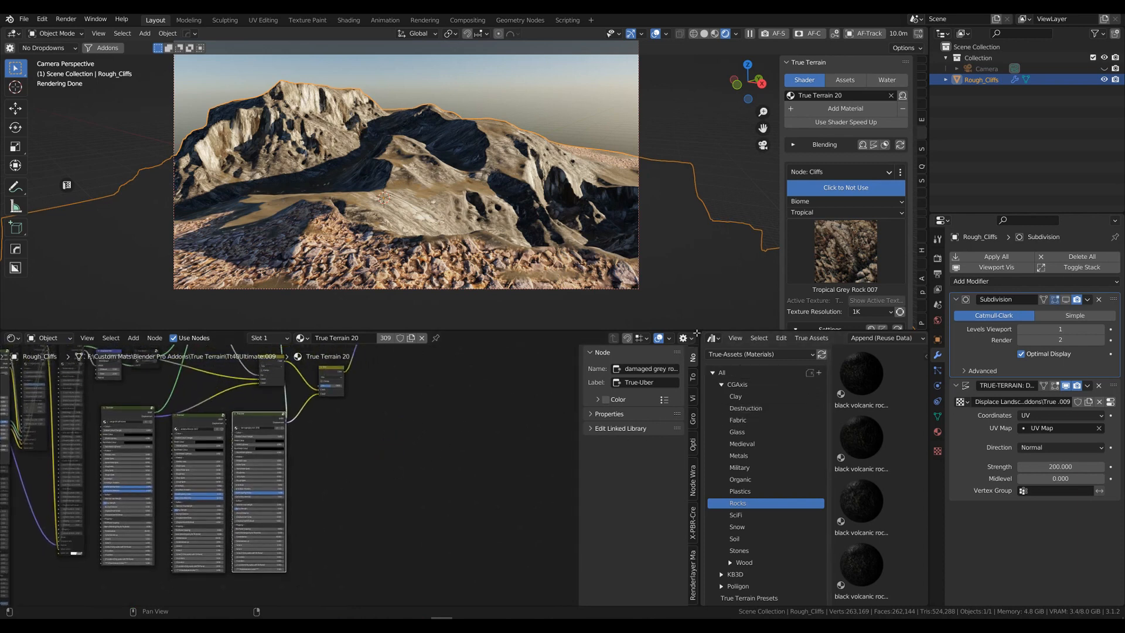
drag(699, 342, 326, 342)
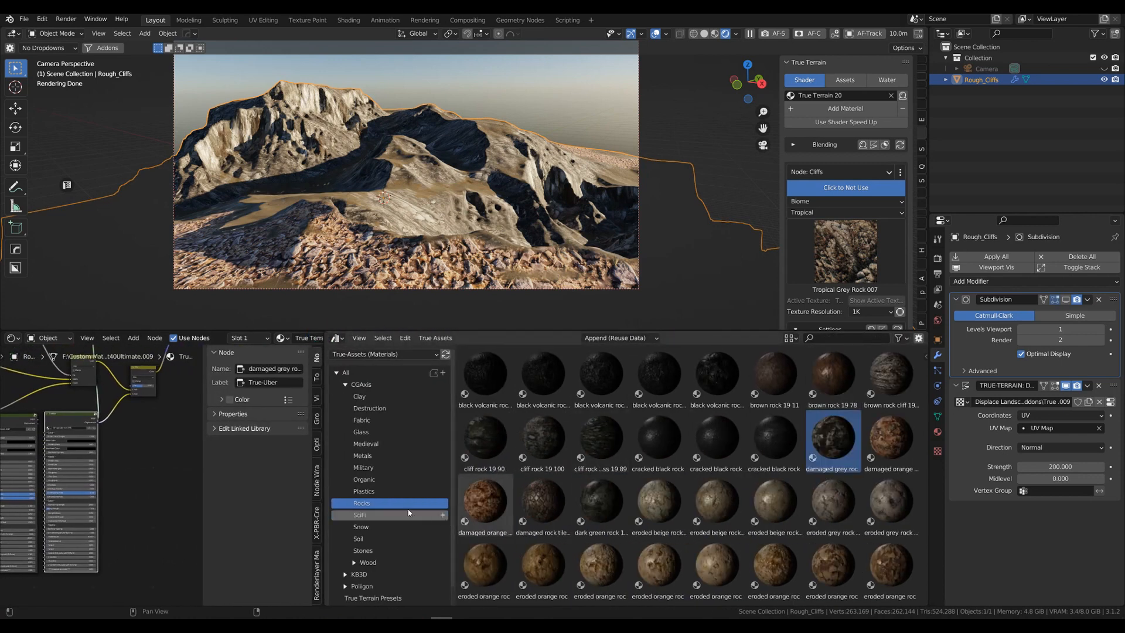
click(404, 540)
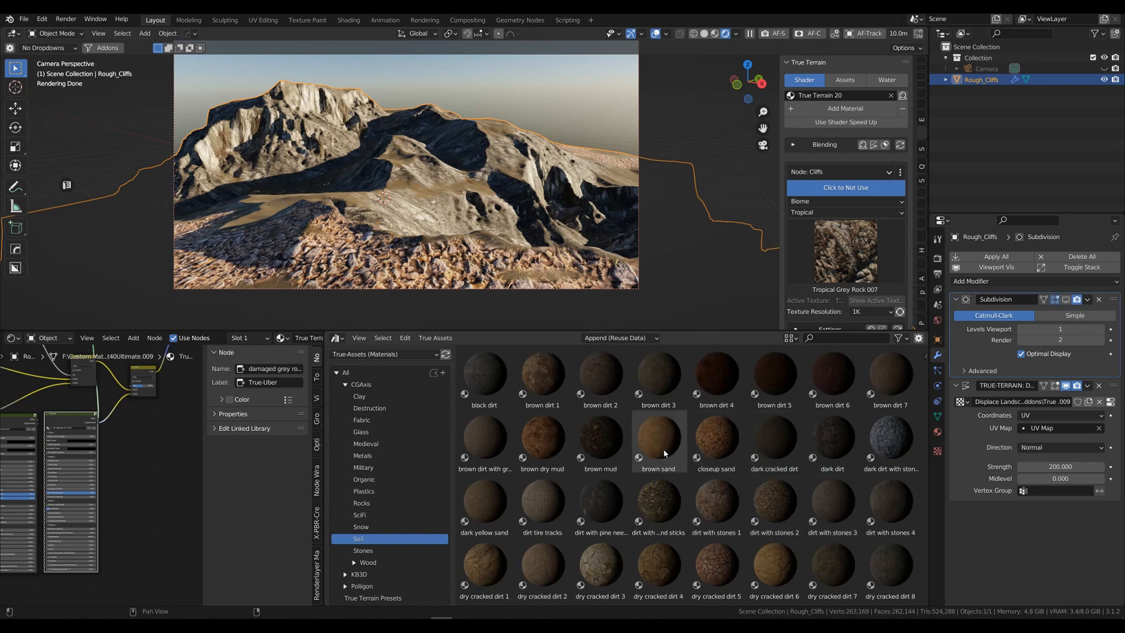
click(549, 379)
drag(548, 381, 403, 218)
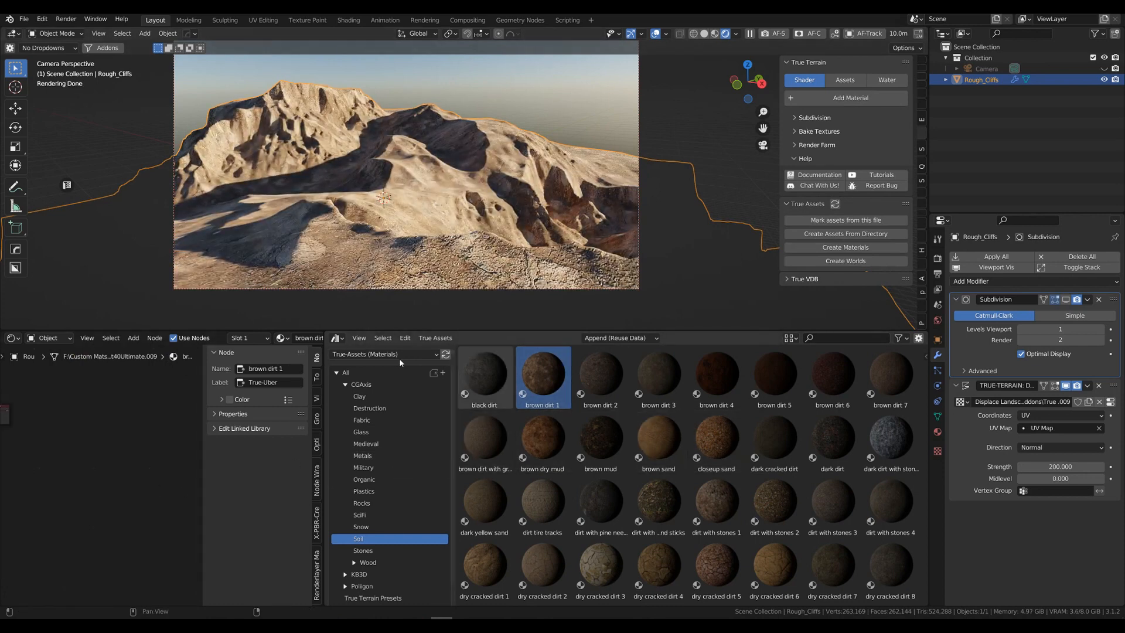
drag(322, 332, 521, 427)
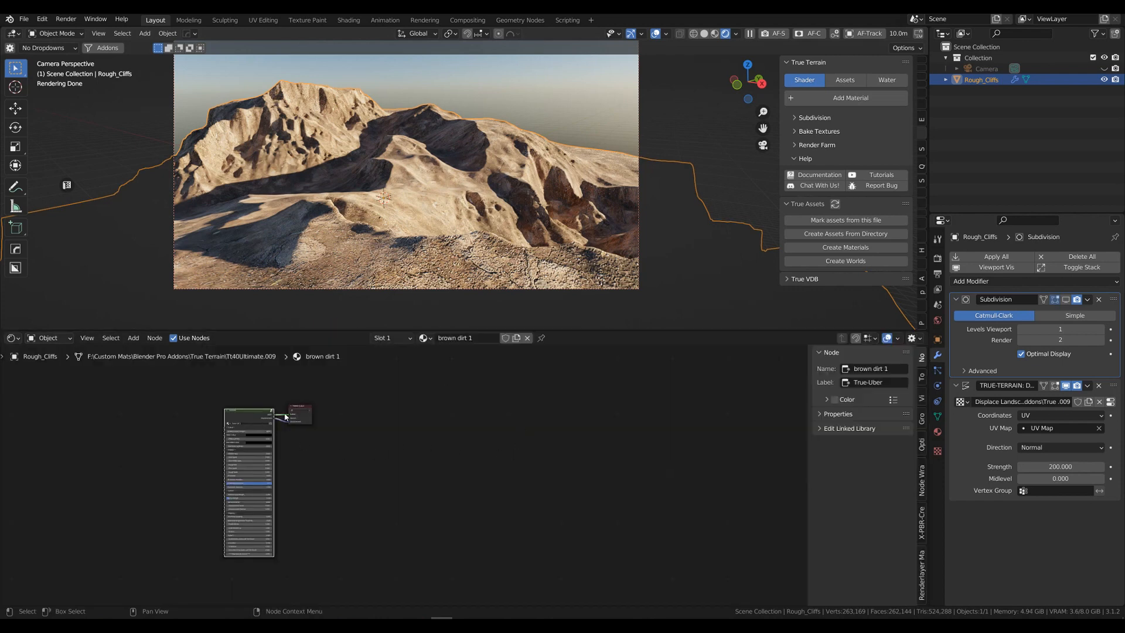
key(ctrl)
Assign True Terrain 20 back to the terrain and paste the brown dirt node to the right of the damaged grey rock node
click(423, 339)
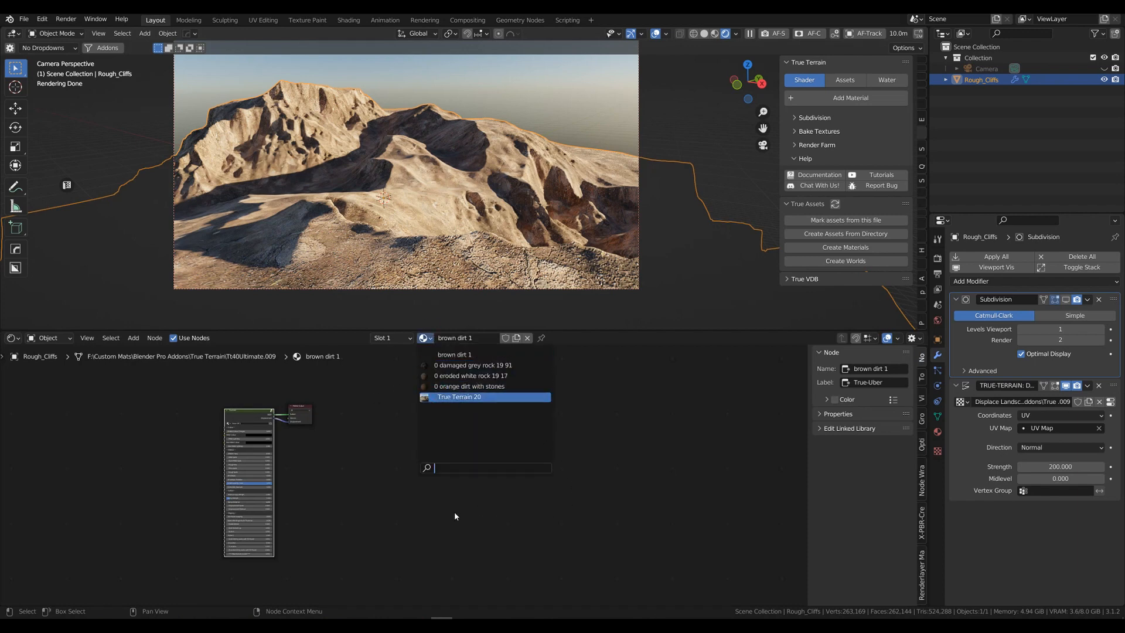
key(Return)
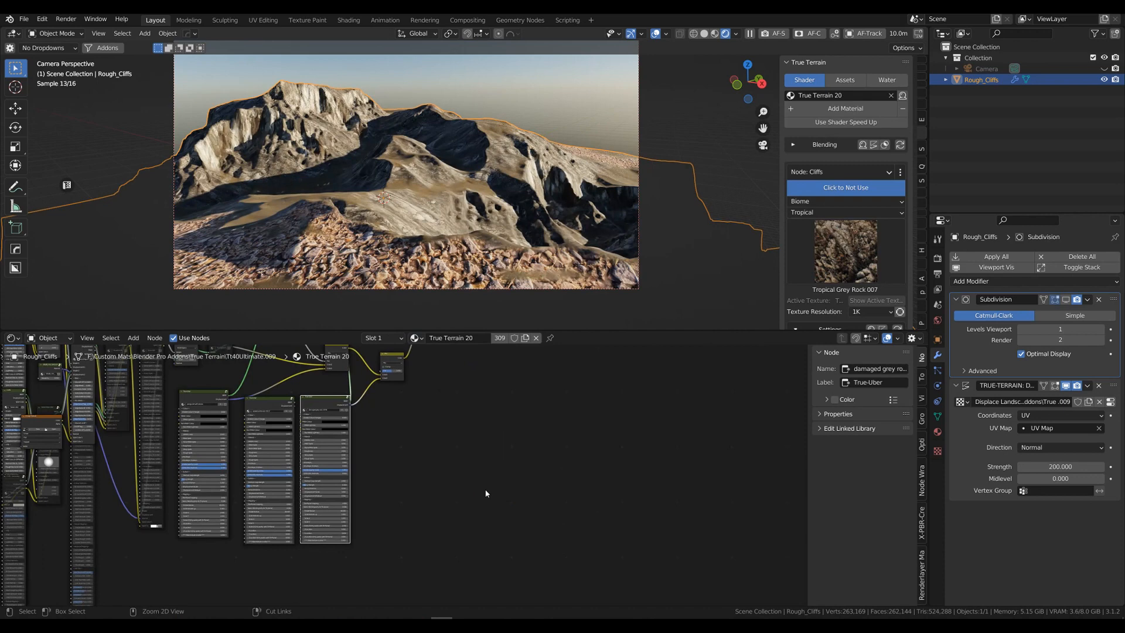
click(229, 393)
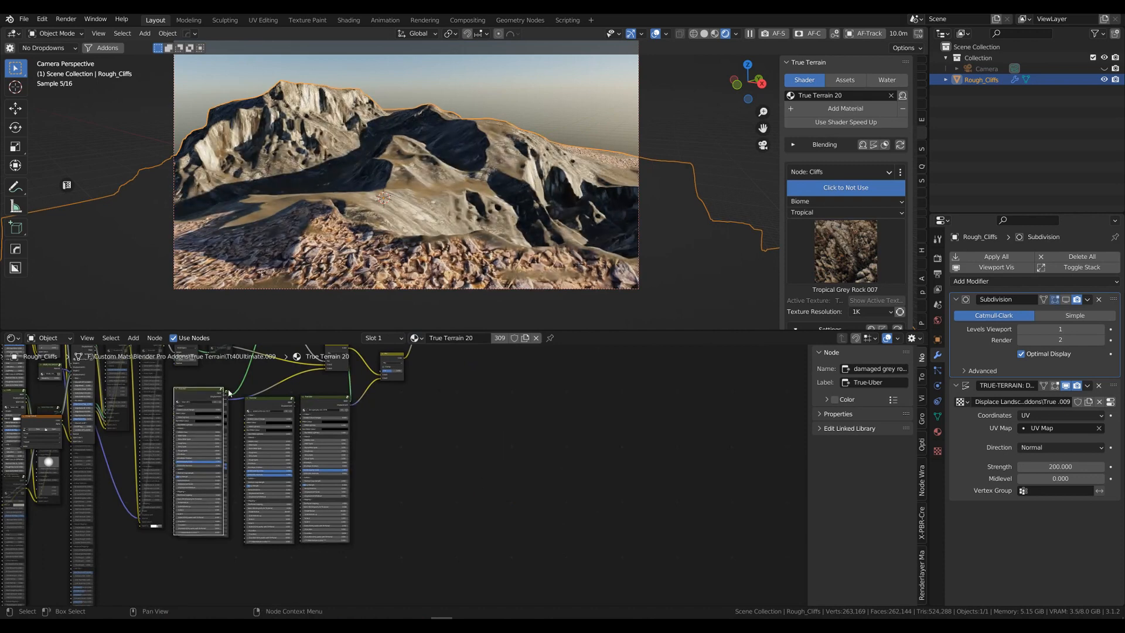
drag(212, 393, 415, 422)
Replace the orange dirt's links into the first Mix Shader and the first colour Mix with the brown dirt node's shader and displacement outputs
middle_drag(541, 402, 520, 501)
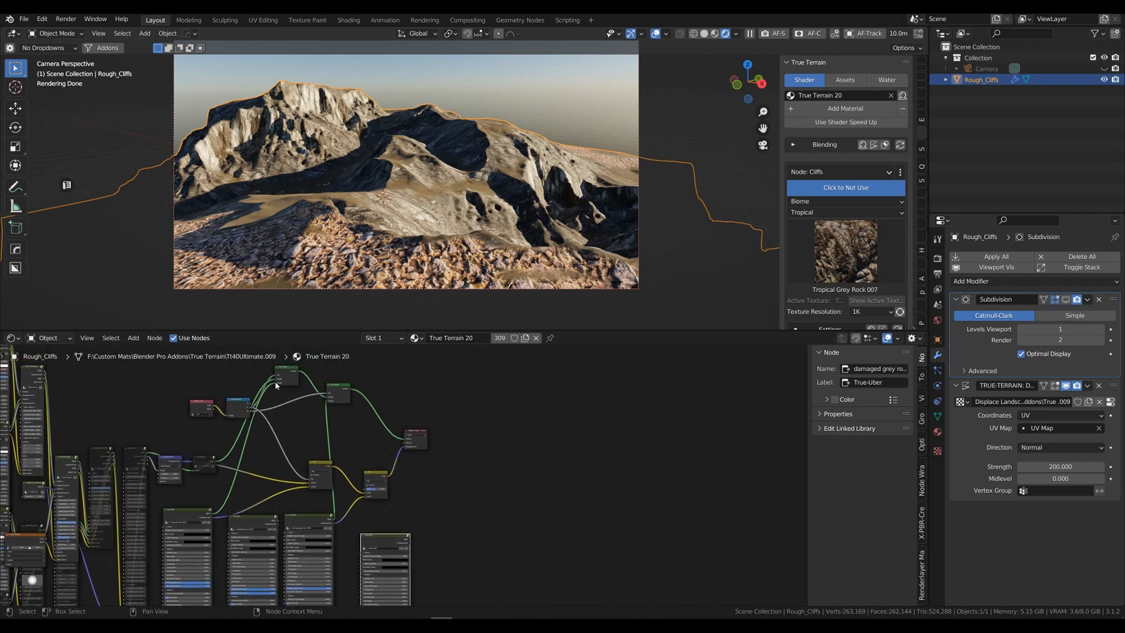
drag(274, 386, 408, 541)
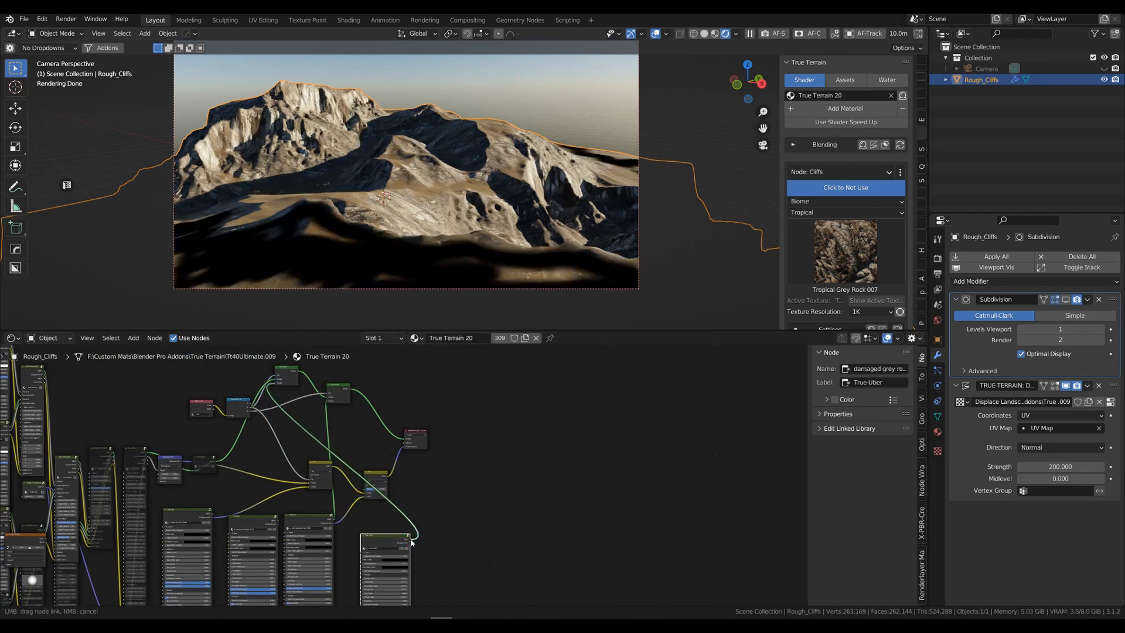
drag(507, 547, 507, 544)
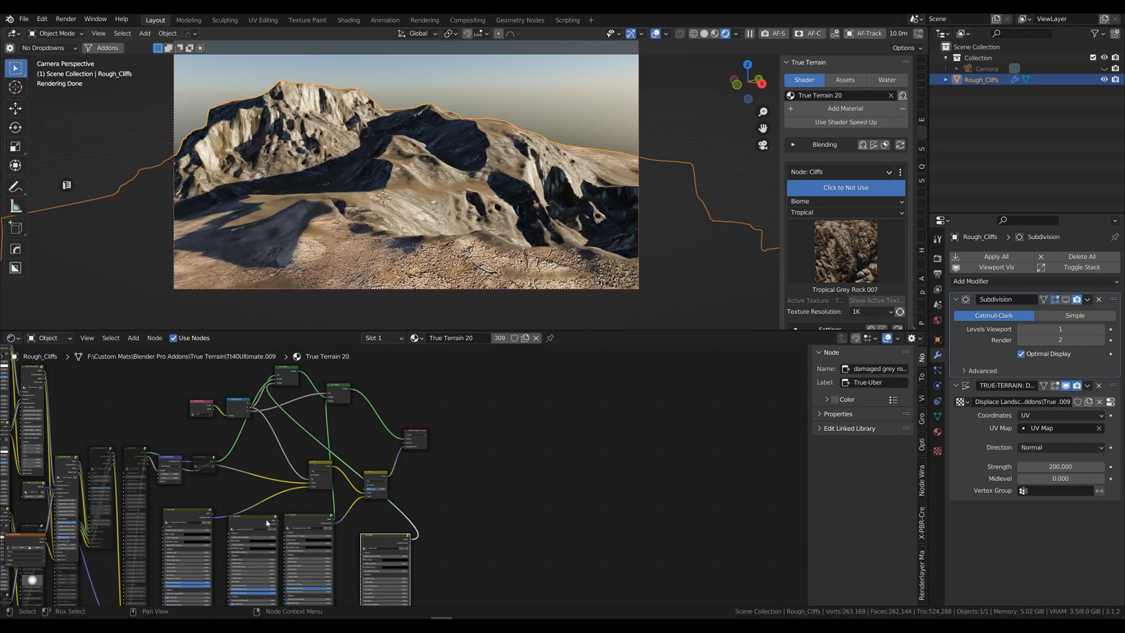
mouse_move(281, 490)
ctrl+right_down()
mouse_move(294, 504)
mouse_move(309, 489)
ctrl+right_up()
mouse_move(310, 485)
mouse_down()
mouse_move(301, 492)
mouse_move(409, 540)
mouse_up()
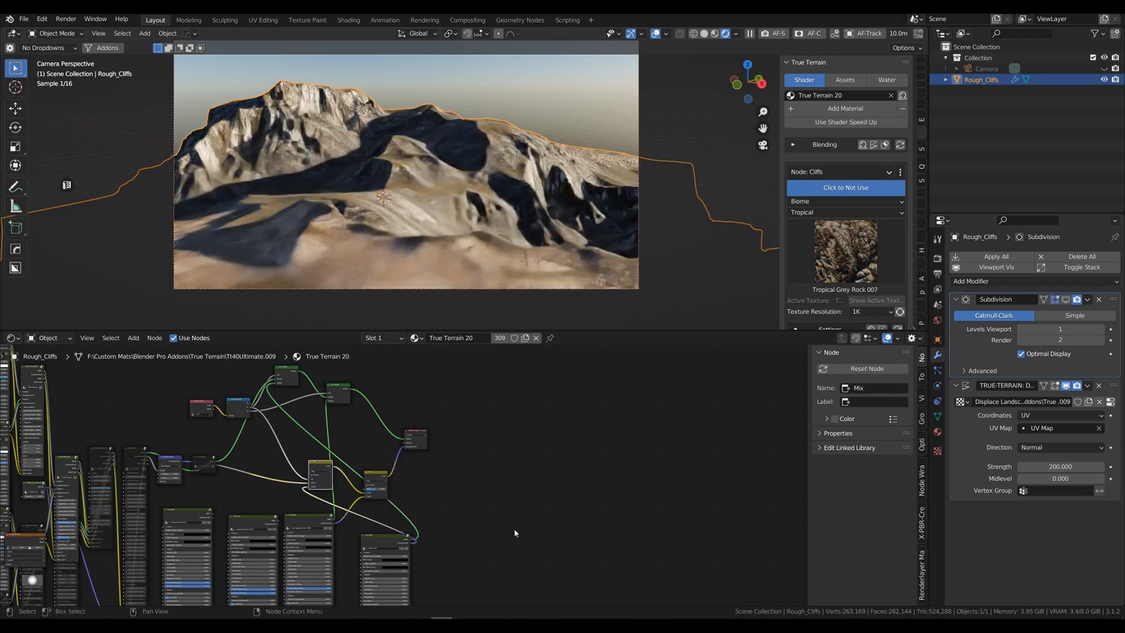
Set DX to OGL Normals to 1 on both the brown dirt and damaged grey rock nodes
middle_drag(527, 522, 491, 394)
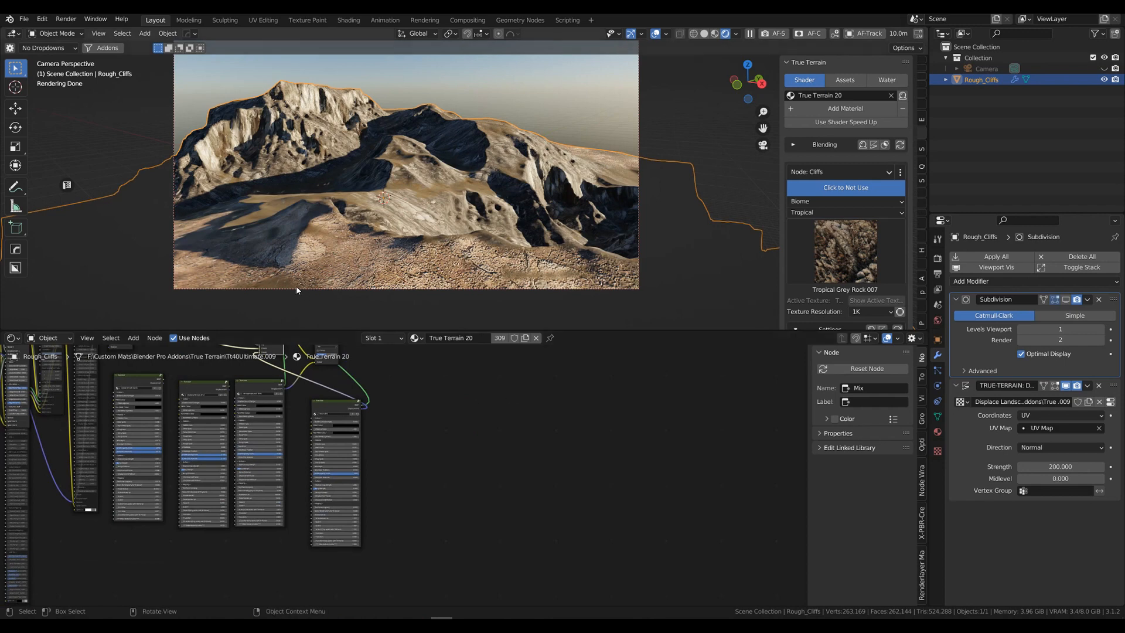
scroll(412, 457, up, 4)
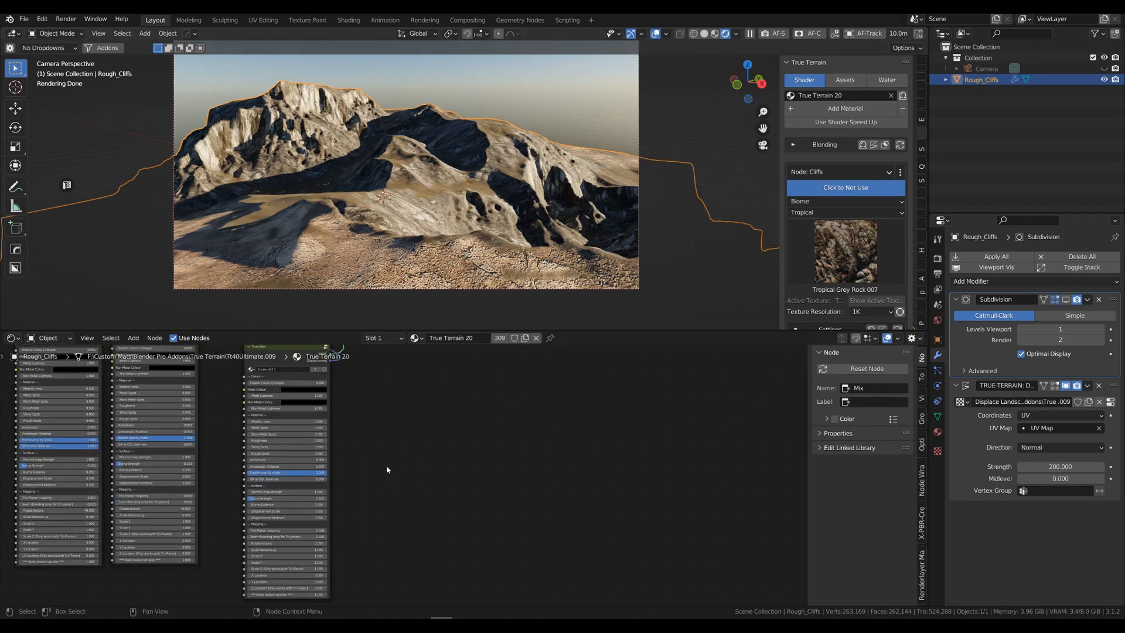
scroll(387, 469, up, 1)
click(251, 480)
text(1)
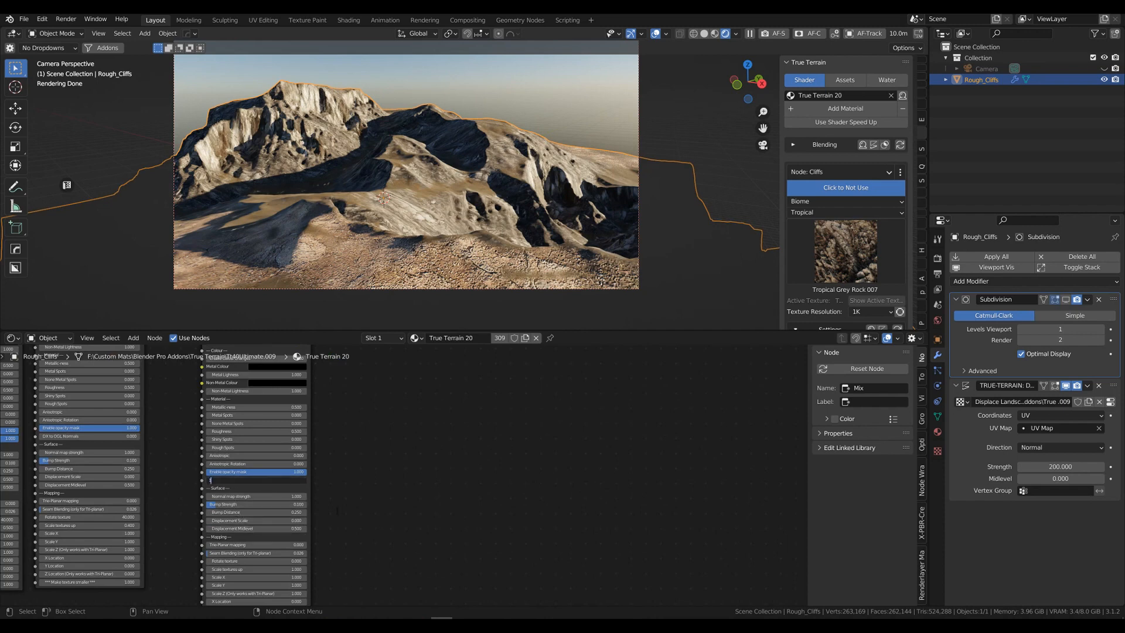
key(Return)
click(57, 436)
text(1)
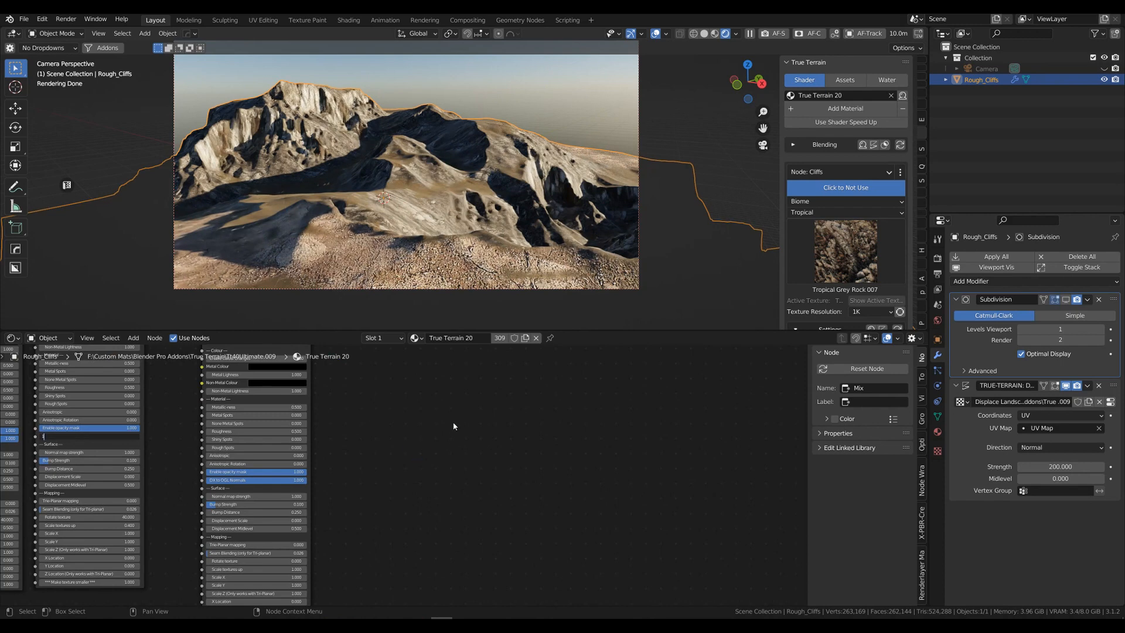
key(Return)
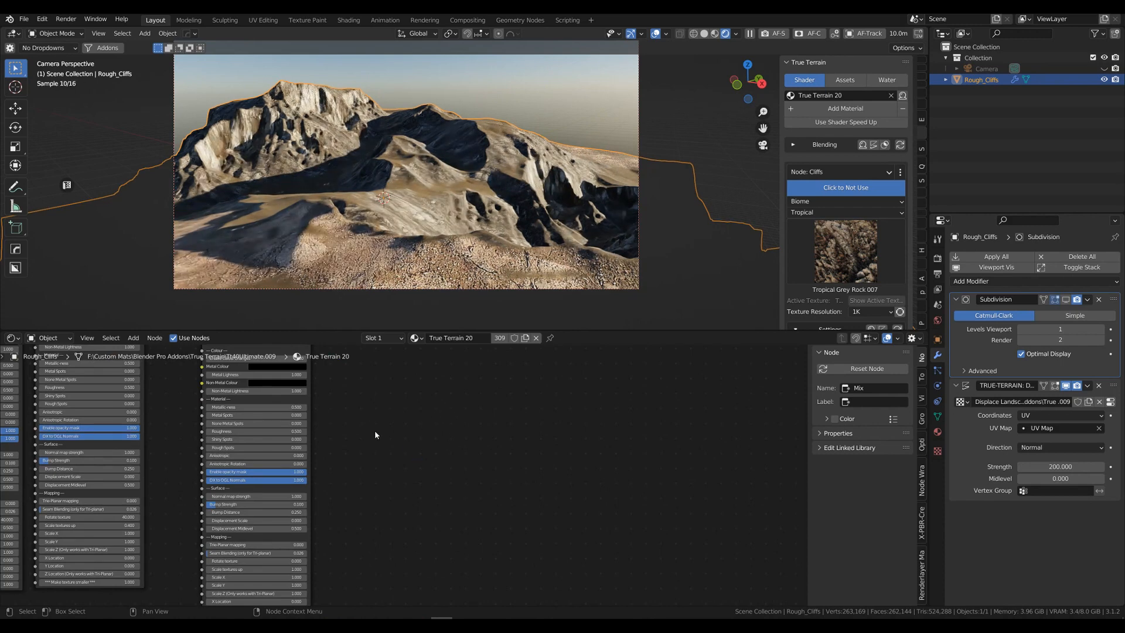
Set the Displacement Scale to 0.3 on the brown dirt node and 1 on the damaged grey rock node
click(254, 520)
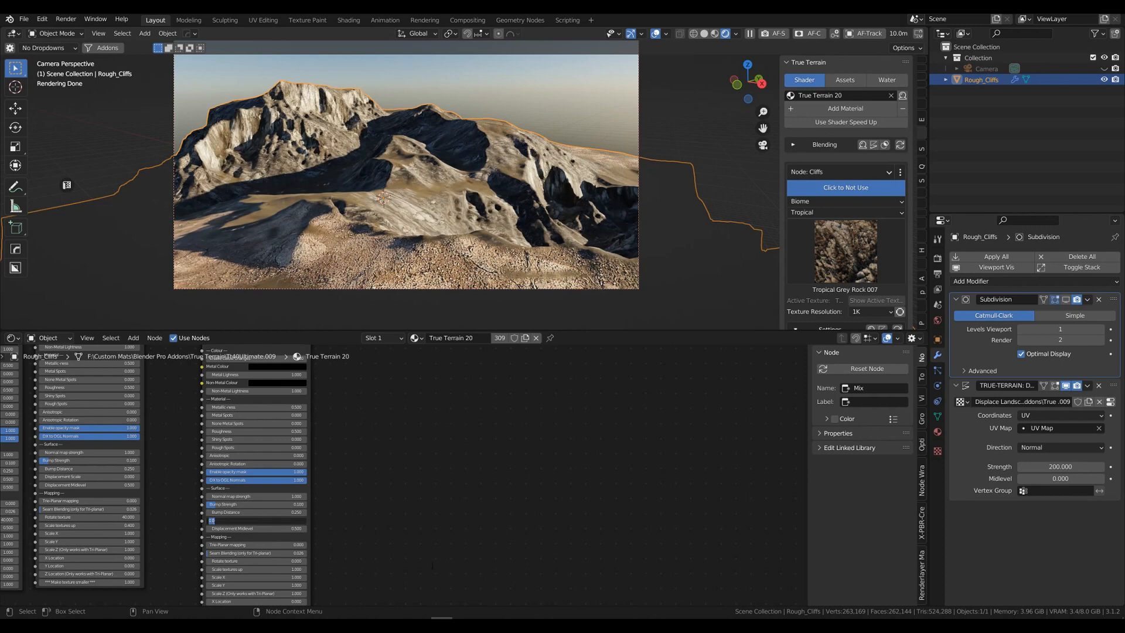
text(0.3)
click(134, 477)
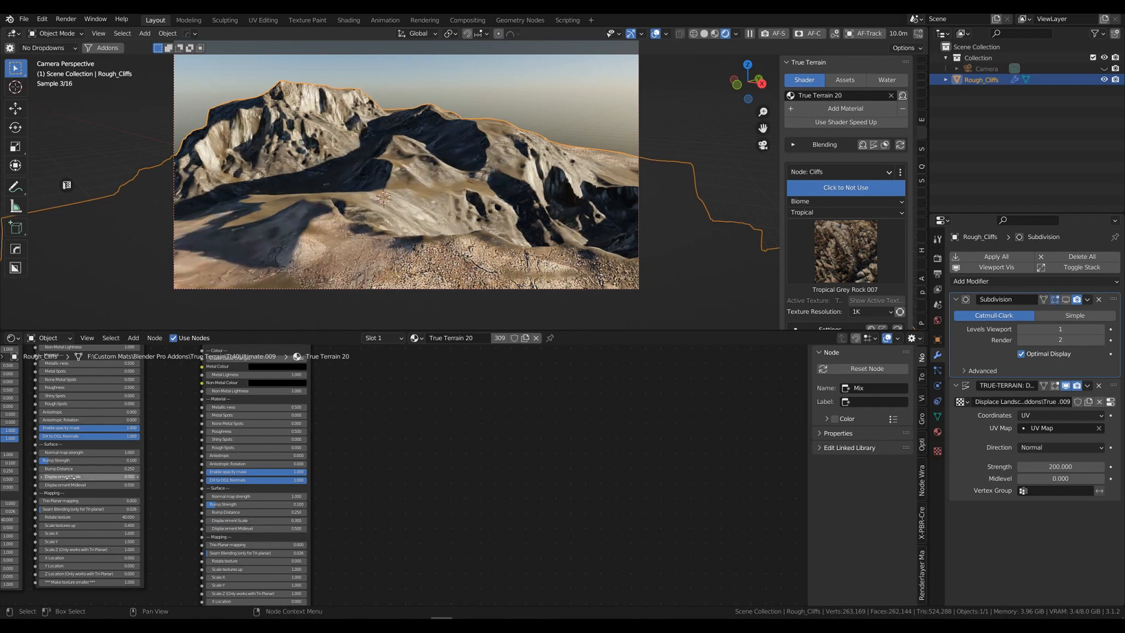
text(1)
key(Return)
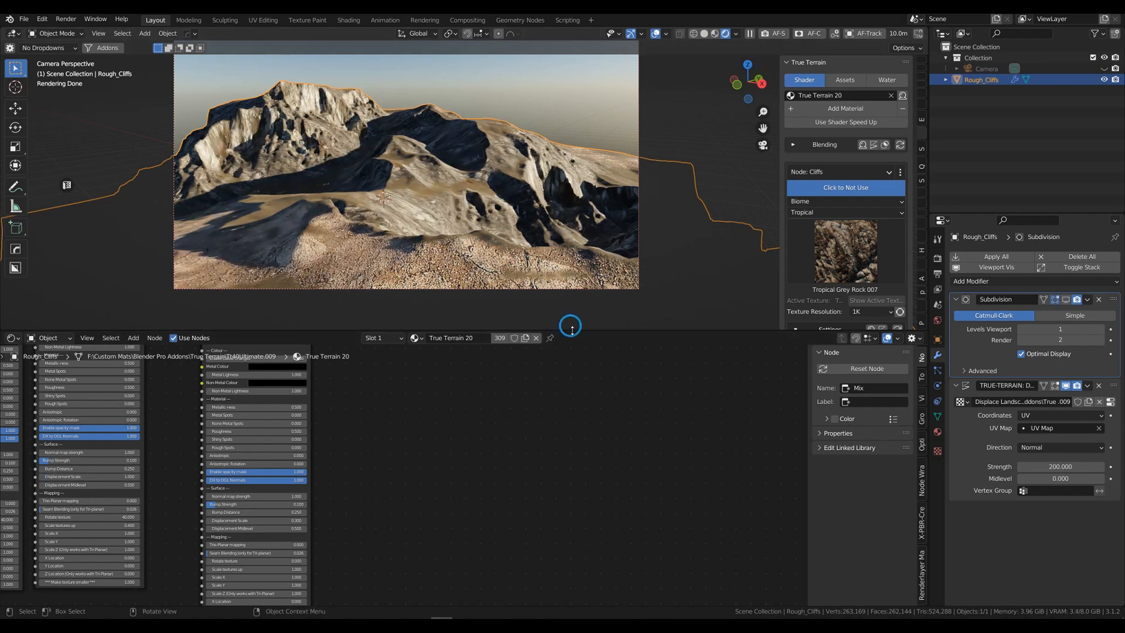
Enlarge the 3D viewport and render the terrain image into Slot 2 of the render window
drag(590, 330, 583, 511)
key(F11)
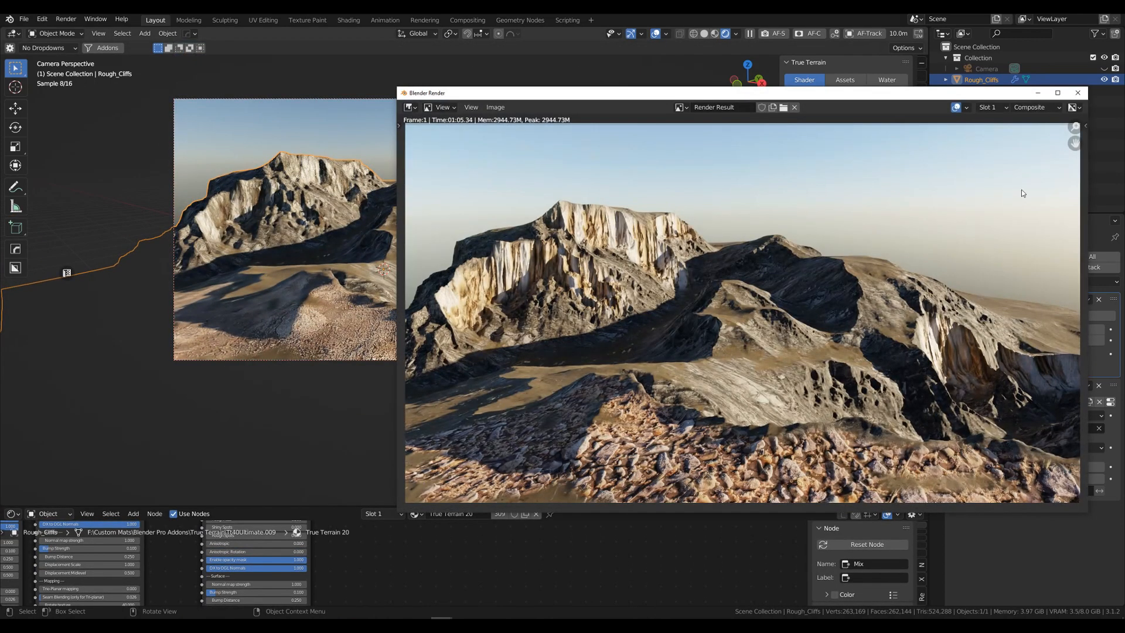
click(989, 107)
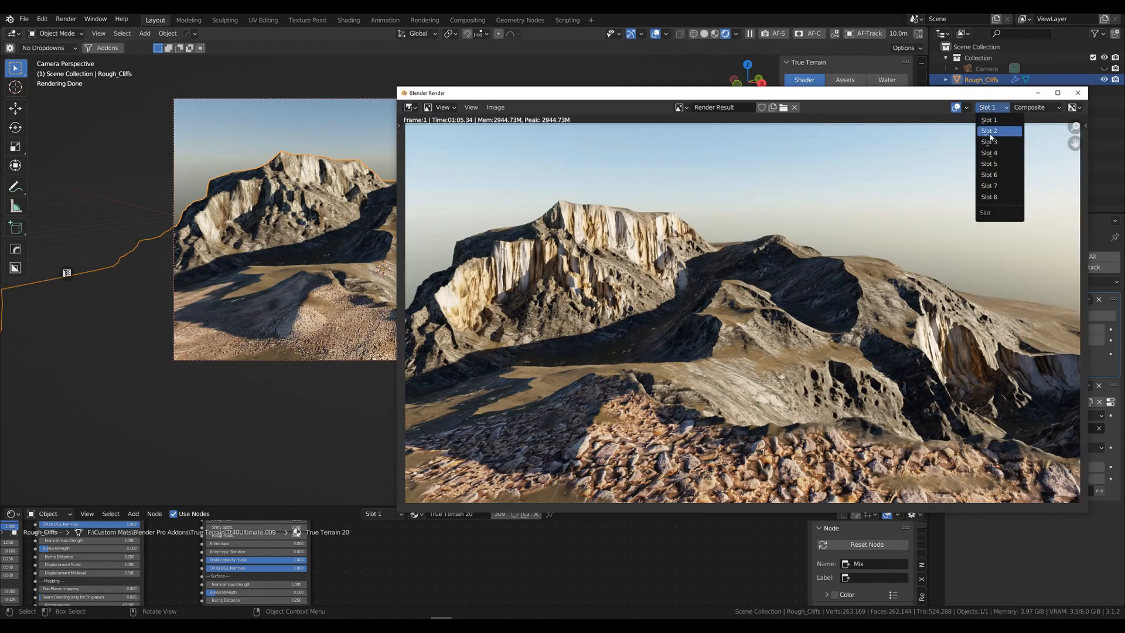
click(990, 139)
key(F12)
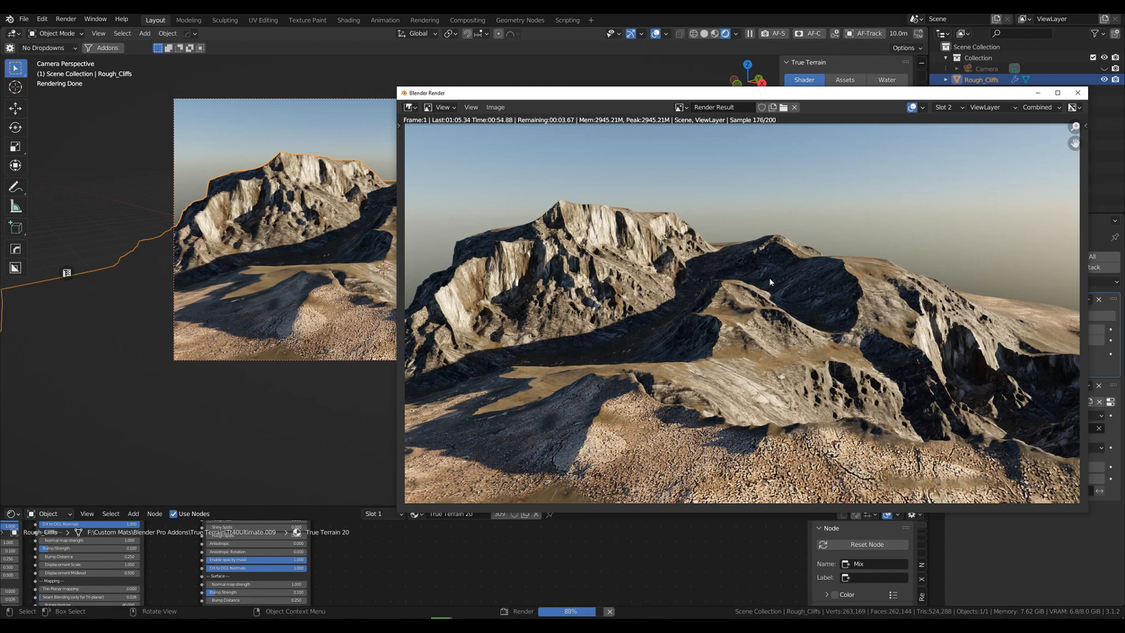
drag(628, 100, 377, 59)
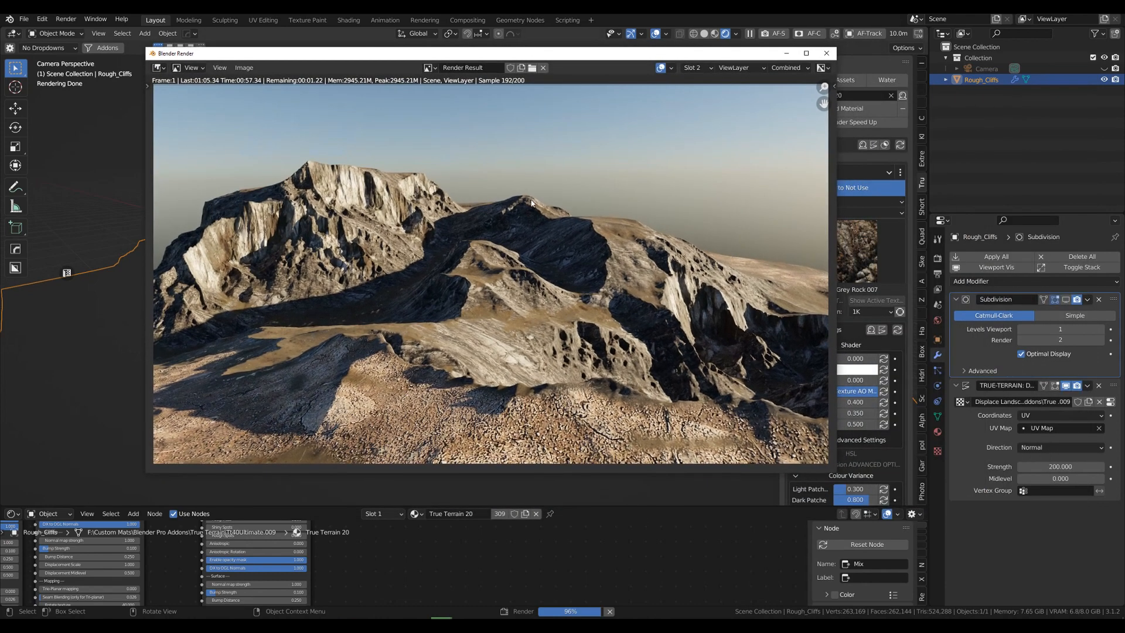